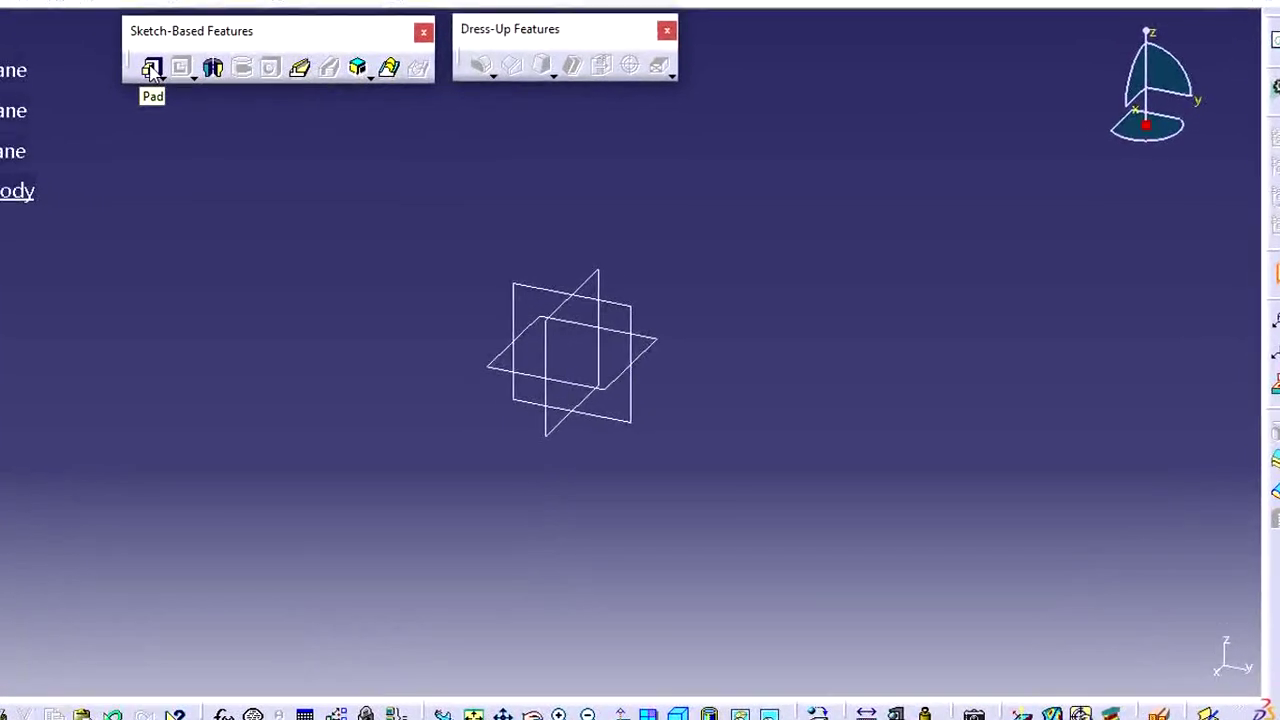
Step: Start a pad and open a new sketch for its profile on the XY plane
click(243, 93)
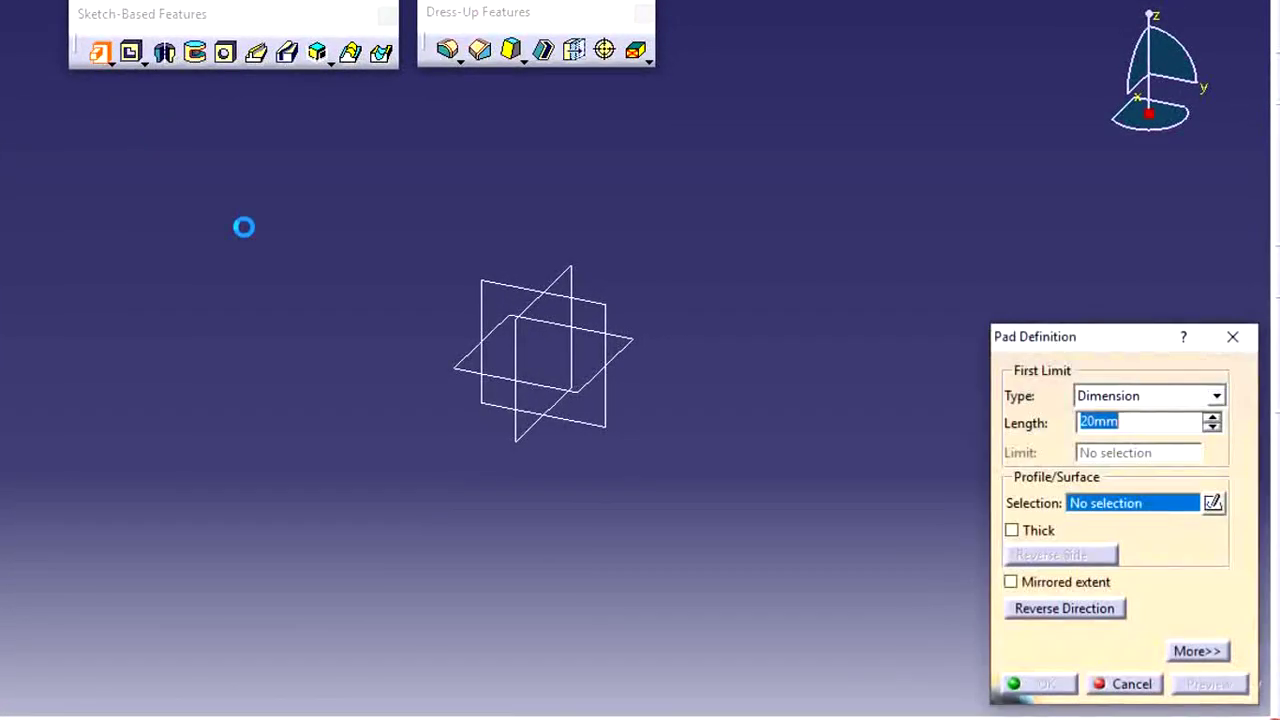
click(1212, 504)
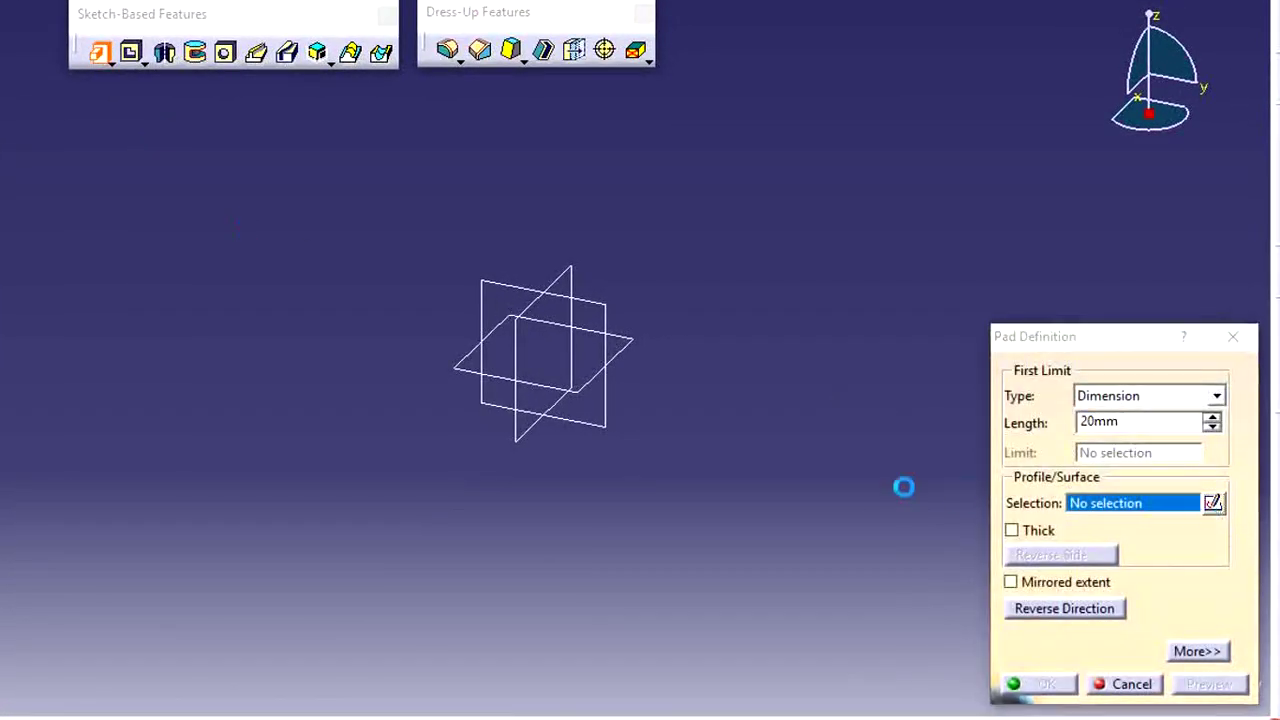
click(629, 352)
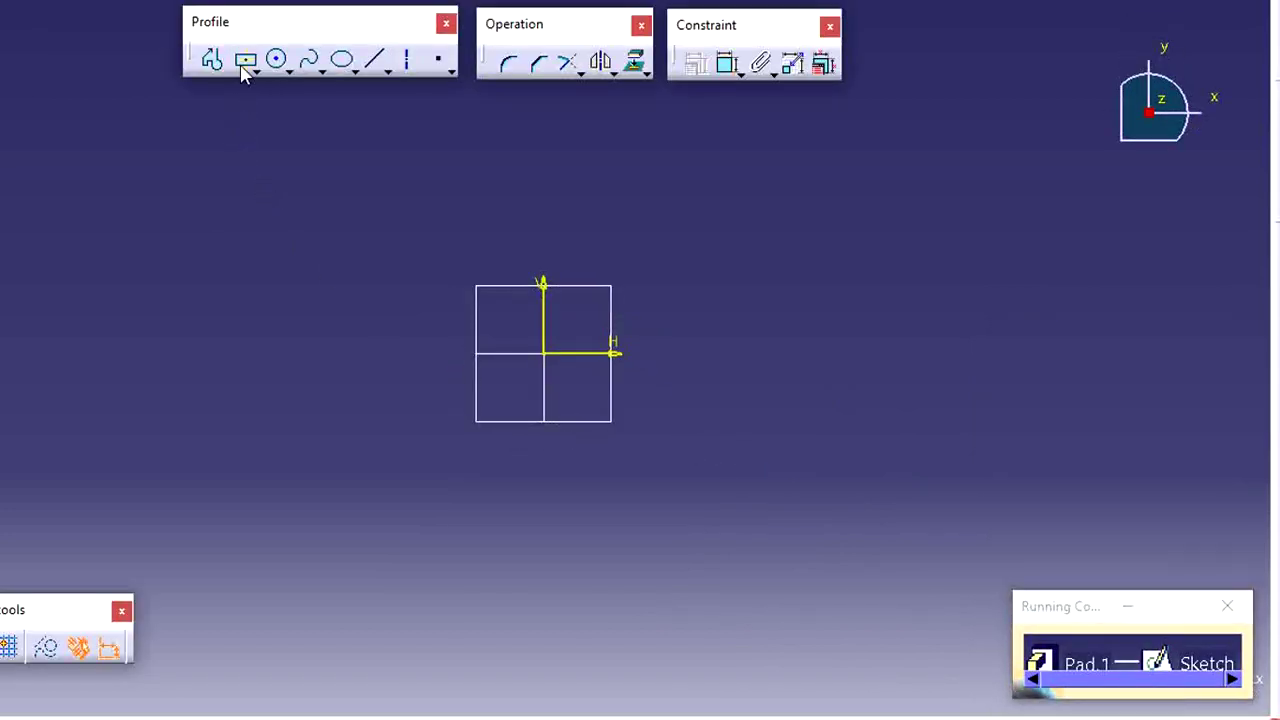
Step: Sketch a centered rectangle about 119 mm high with its center on the vertical axis and its lower edge on the horizontal axis
click(245, 60)
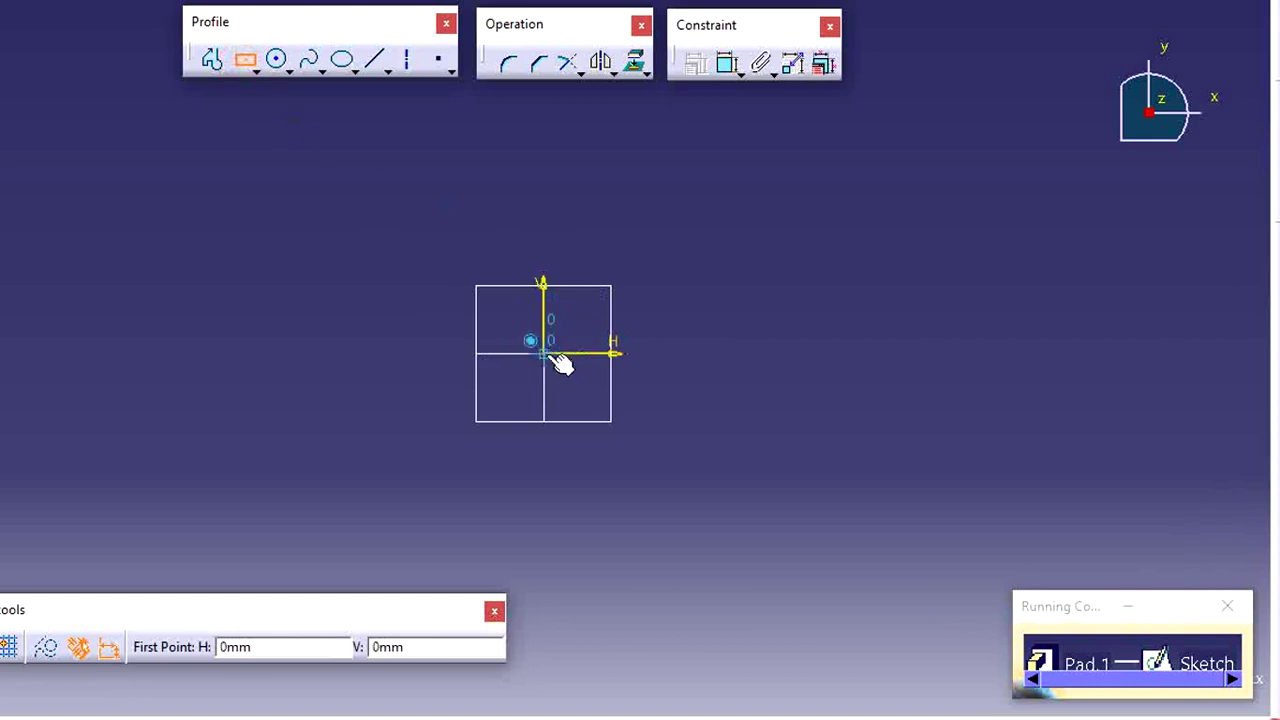
click(545, 172)
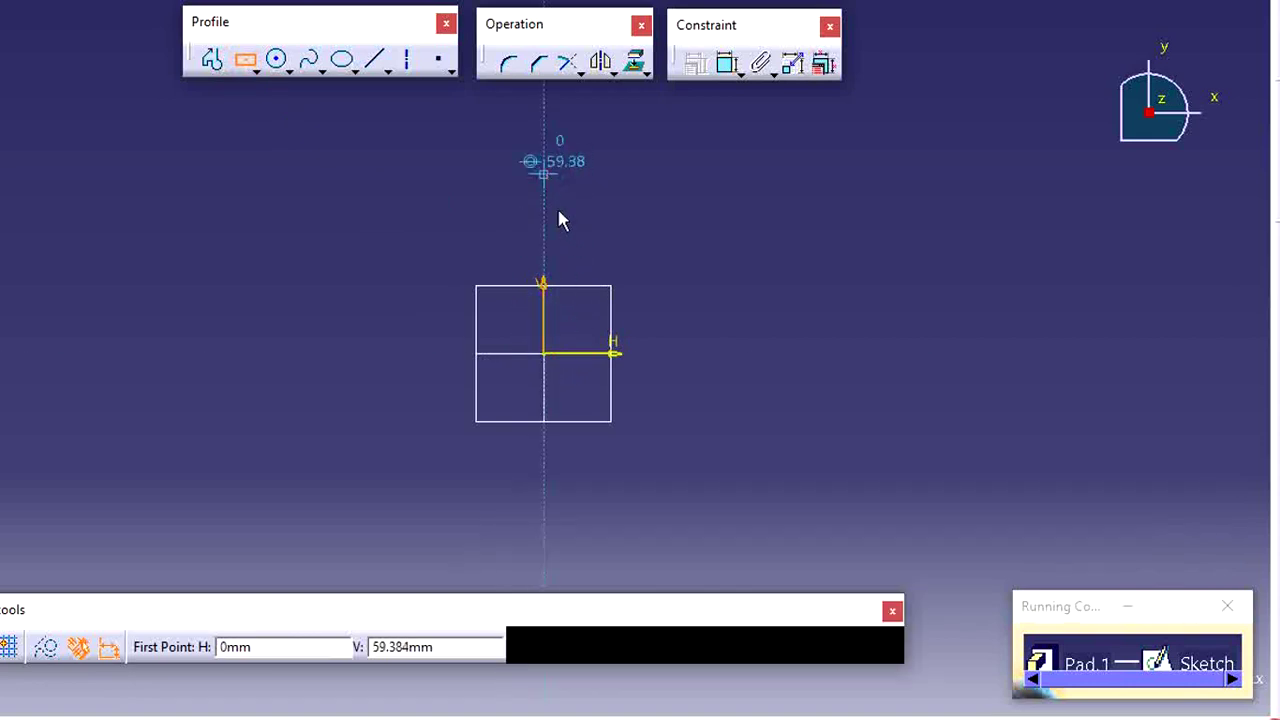
click(647, 354)
middle_drag(657, 421, 631, 511)
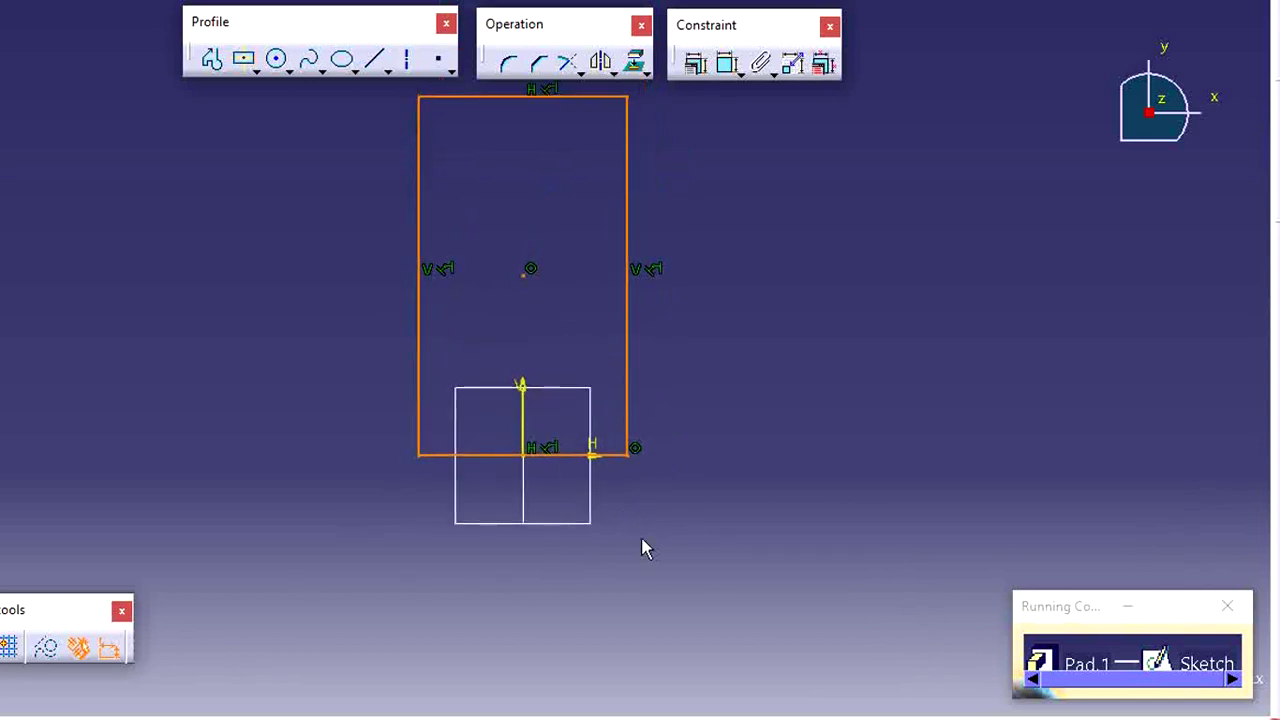
click(642, 549)
Step: Check the base dimensions in the reference drawing and constrain the rectangle's height to 63 mm
click(773, 617)
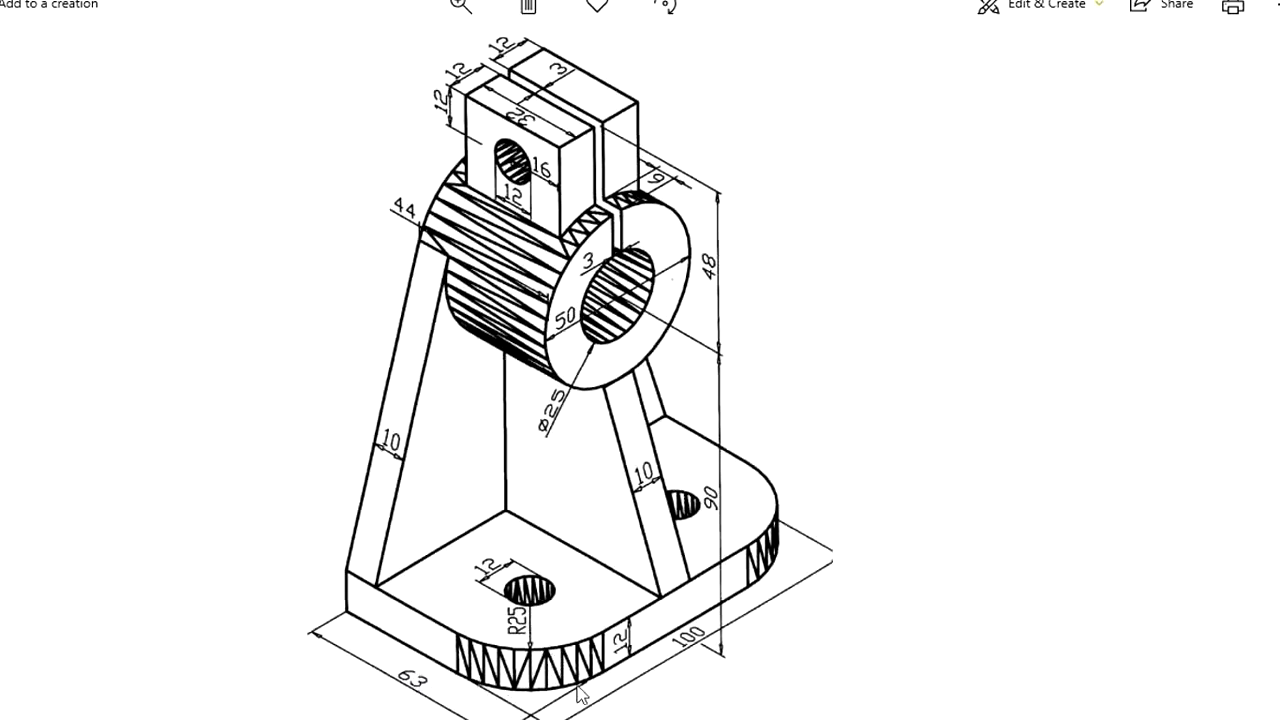
key(alt+Tab)
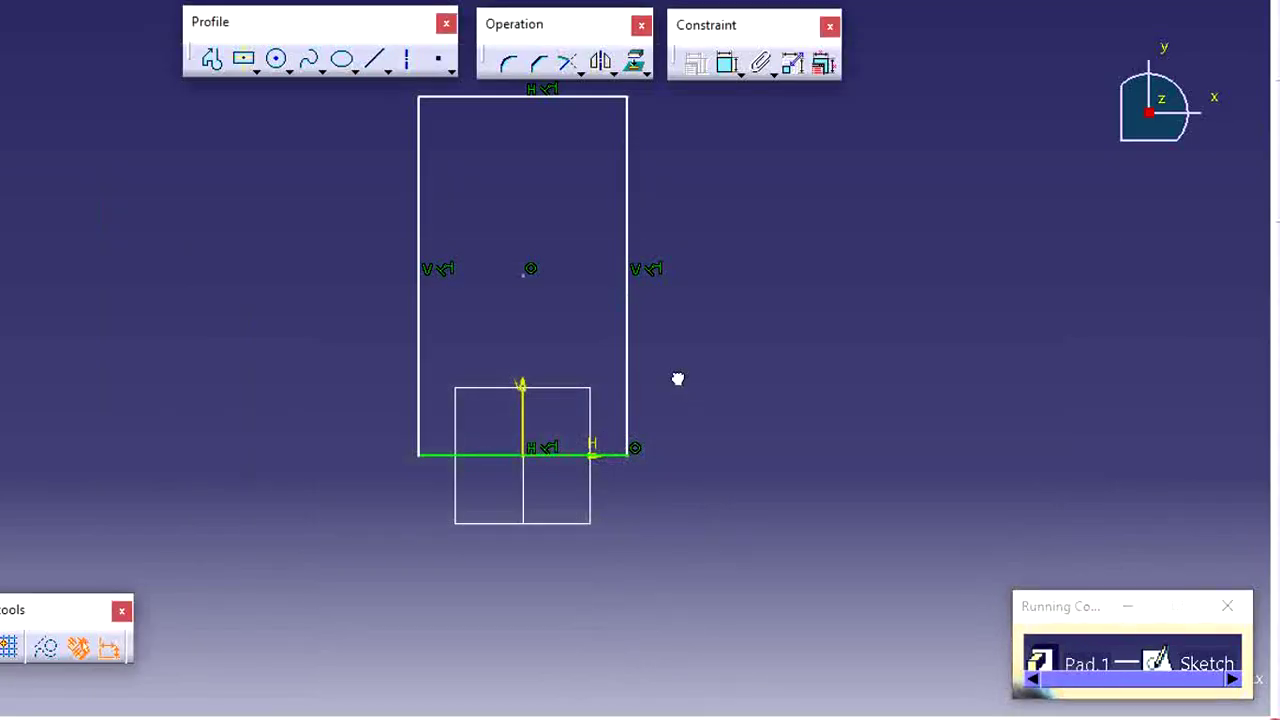
click(727, 62)
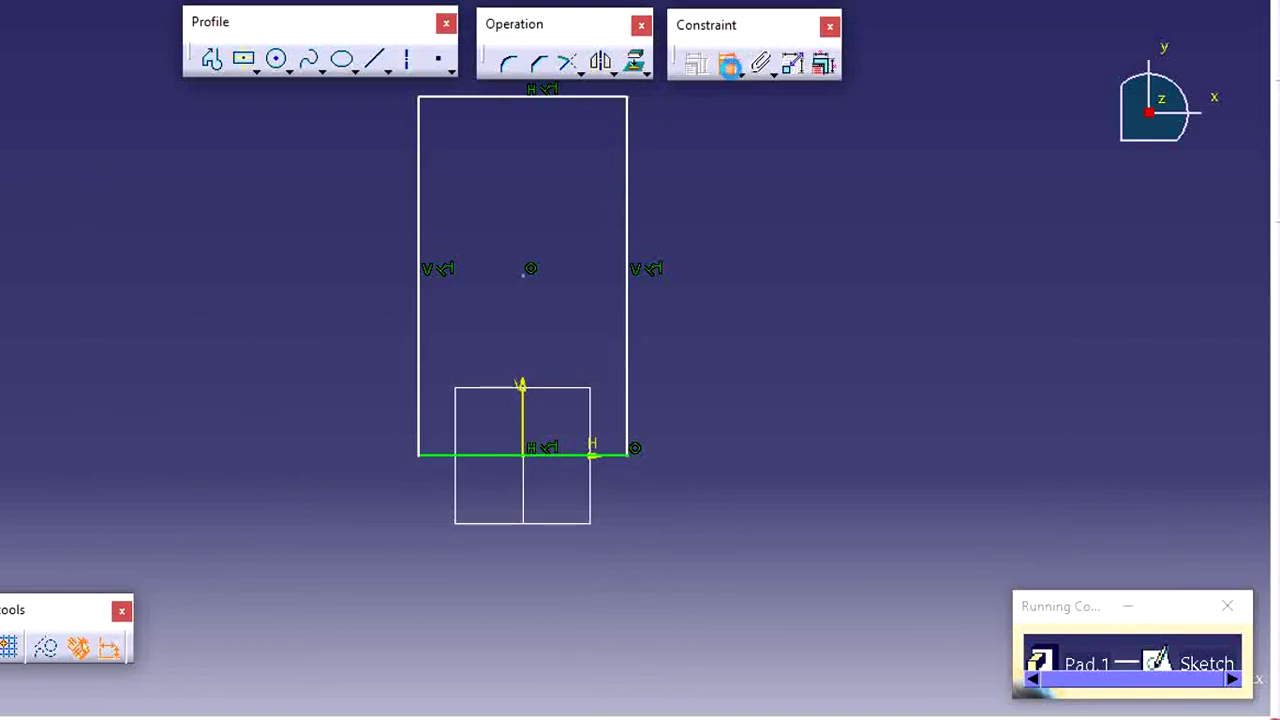
click(628, 255)
click(700, 270)
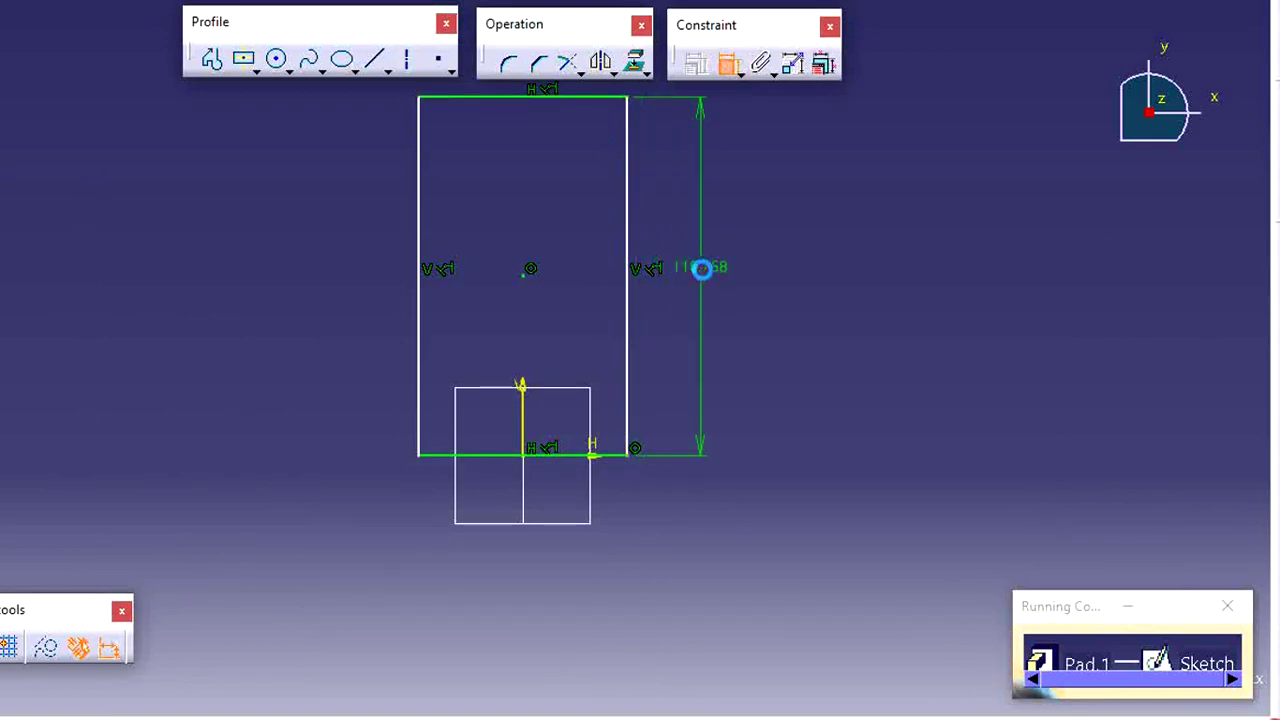
double_click(702, 268)
text(63)
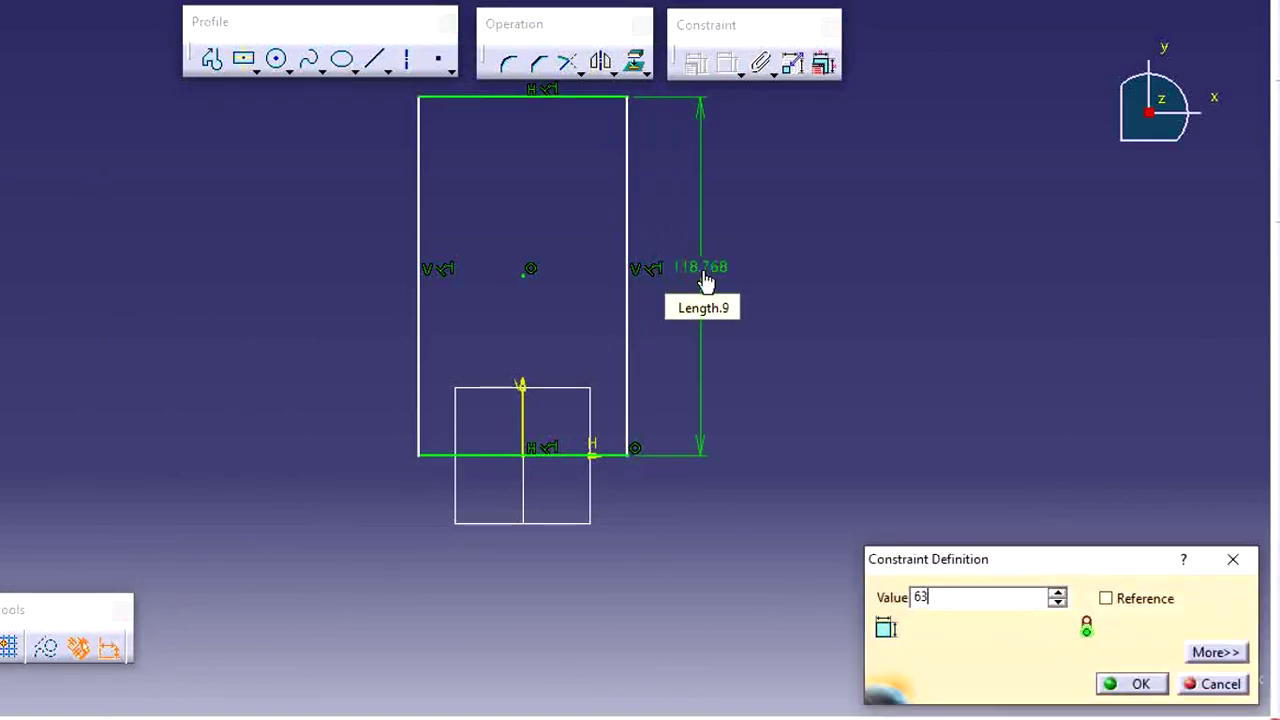
key(Return)
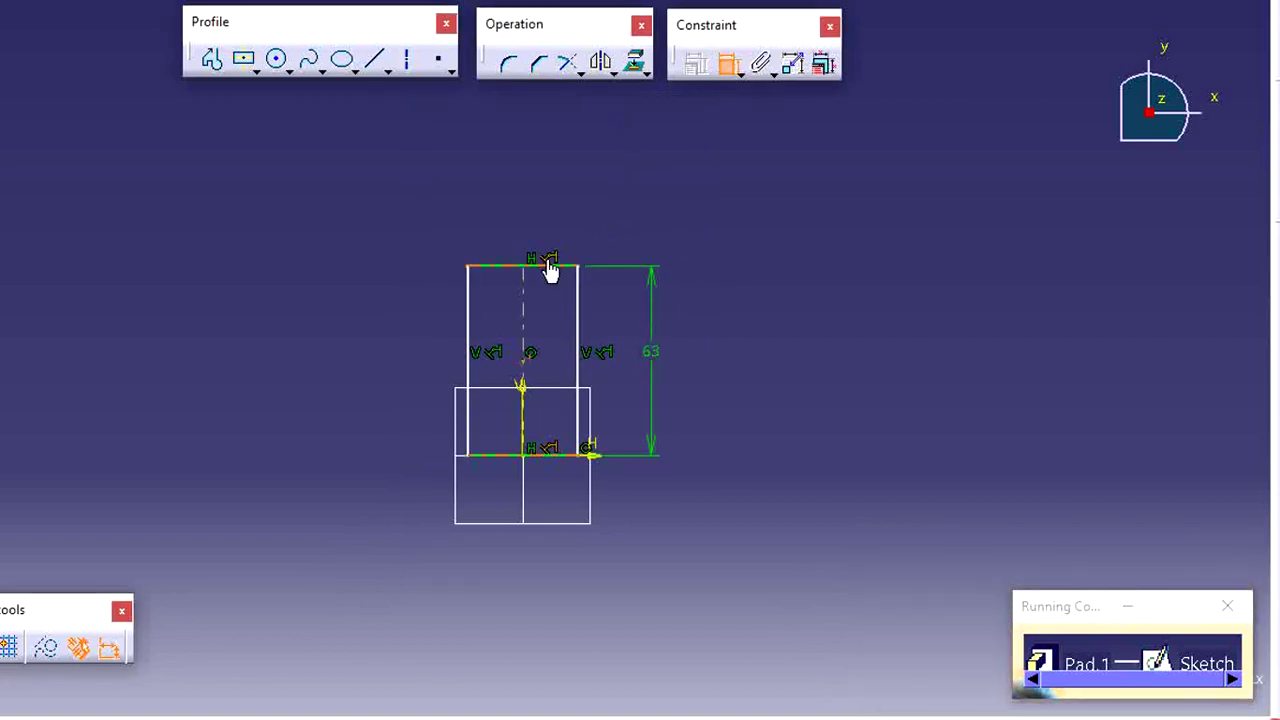
Step: Dimension the rectangle's upper edge and set its width to 100 mm
click(540, 266)
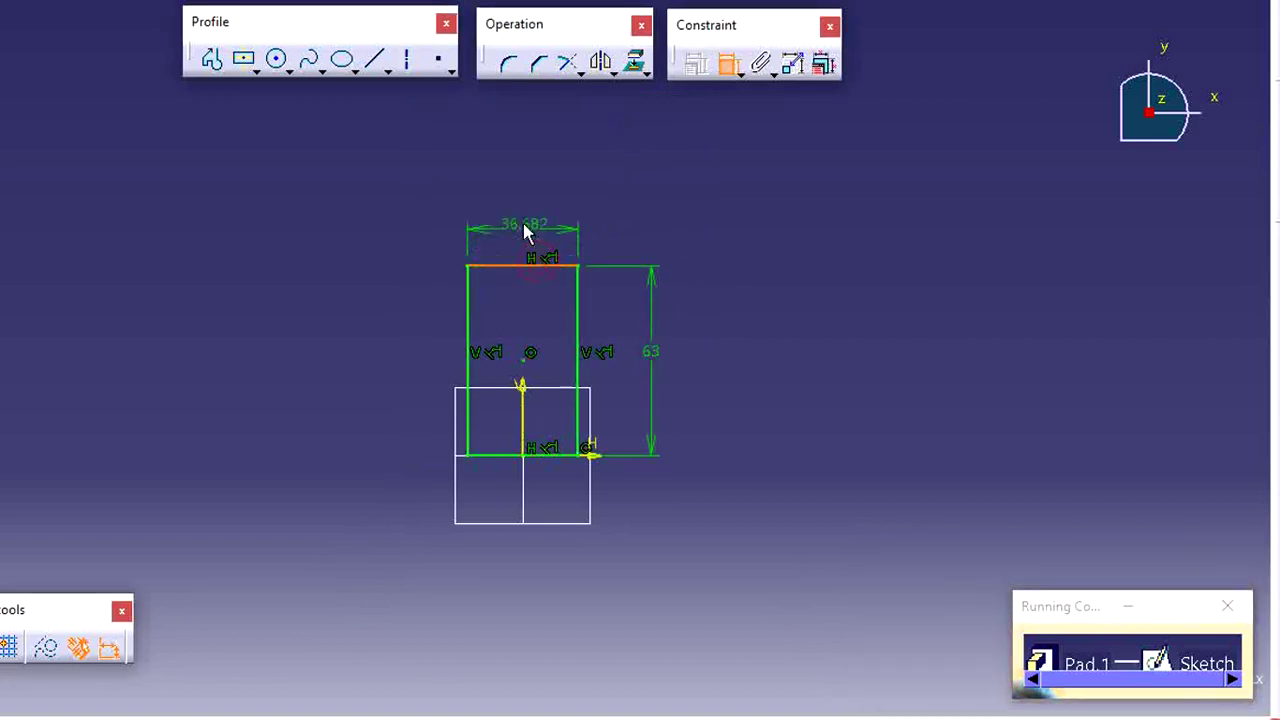
double_click(525, 228)
text(1)
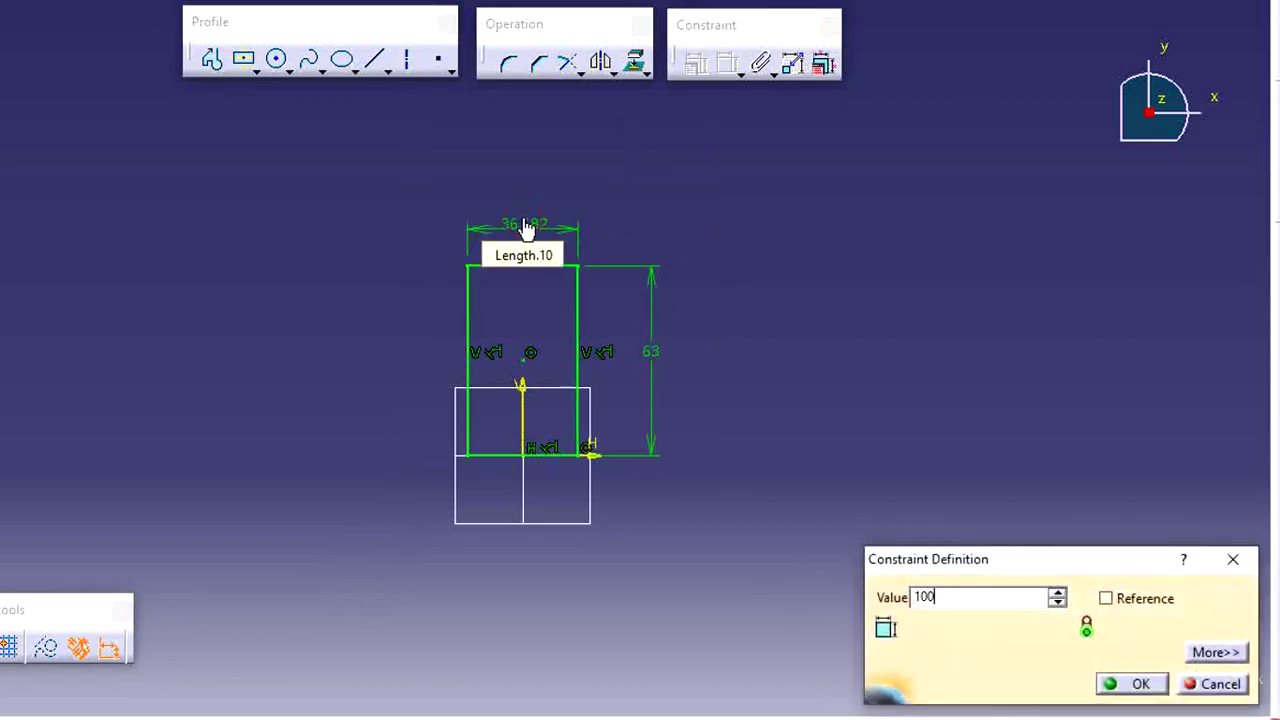
text(00)
key(Return)
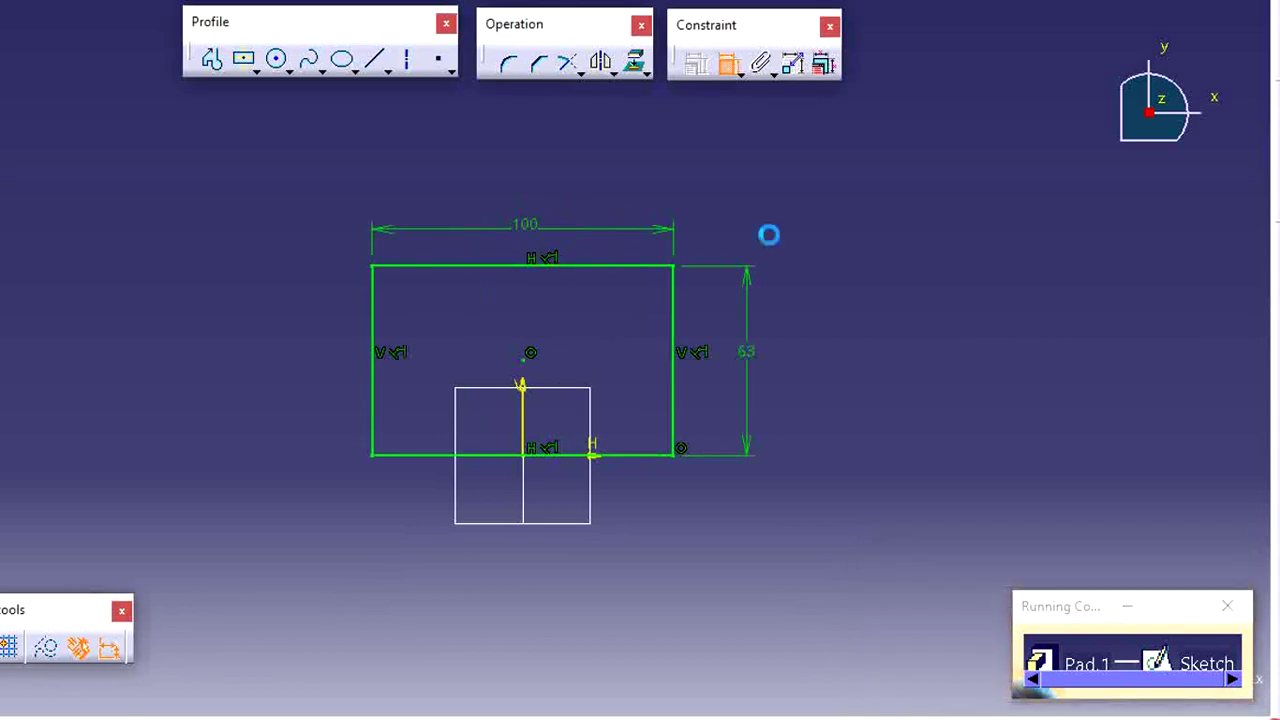
click(731, 78)
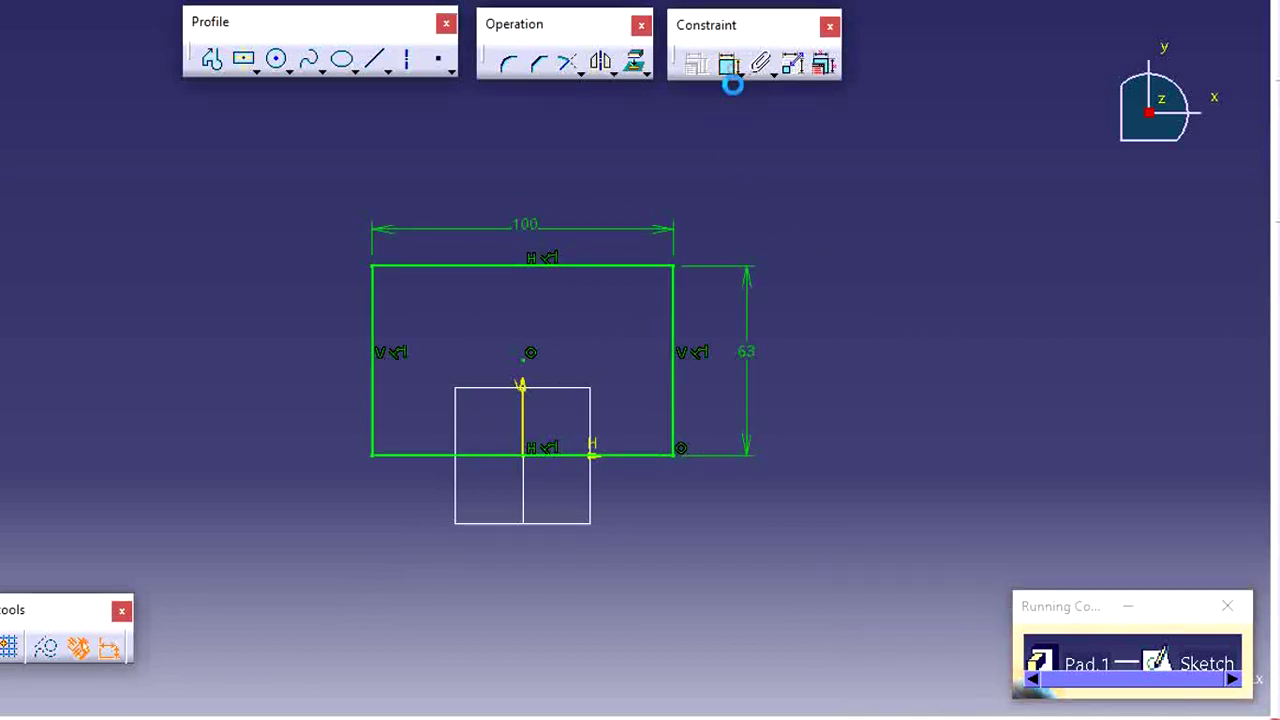
Step: Round both upper corners of the rectangle with a 25 mm radius, converting the side length into a distance
click(510, 68)
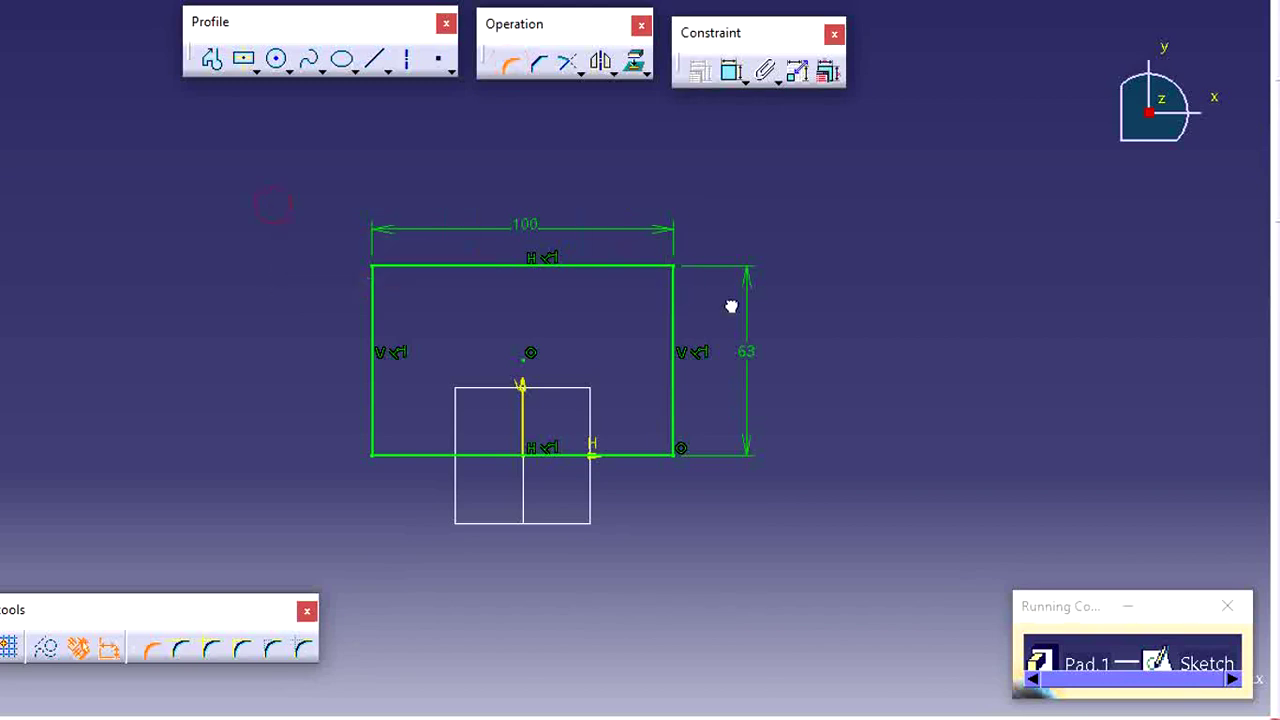
drag(731, 306, 860, 327)
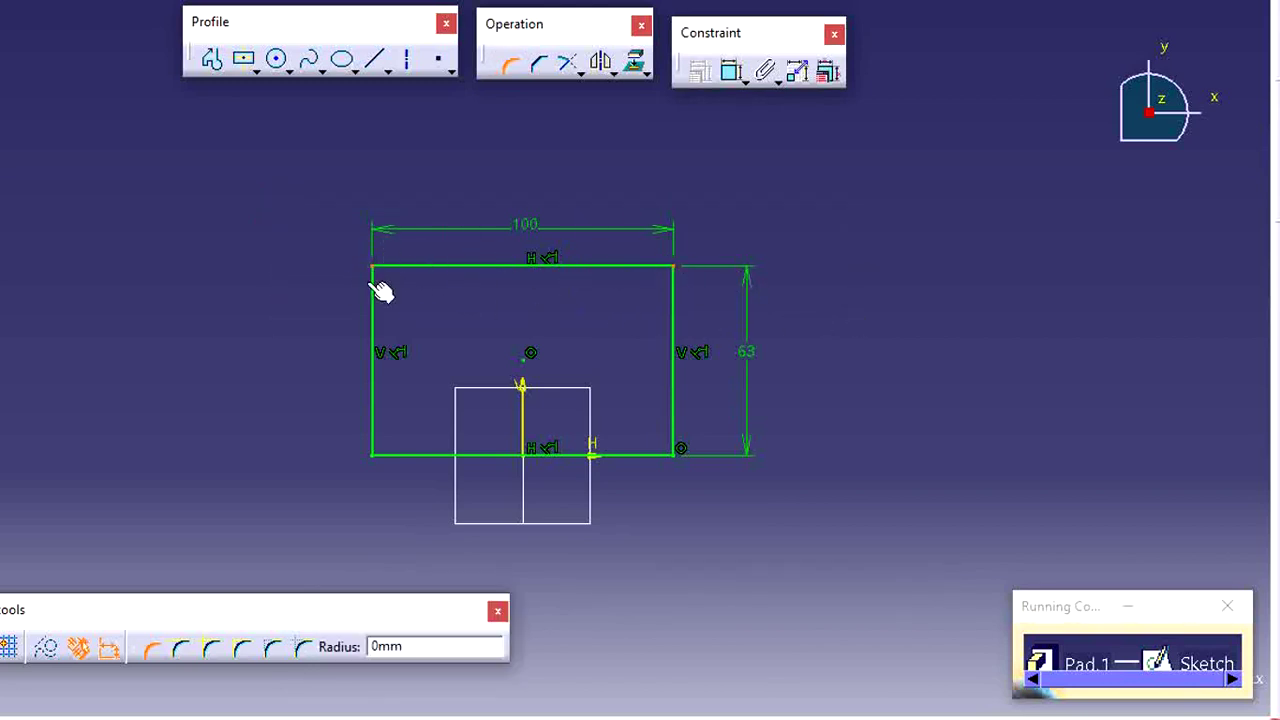
double_click(475, 647)
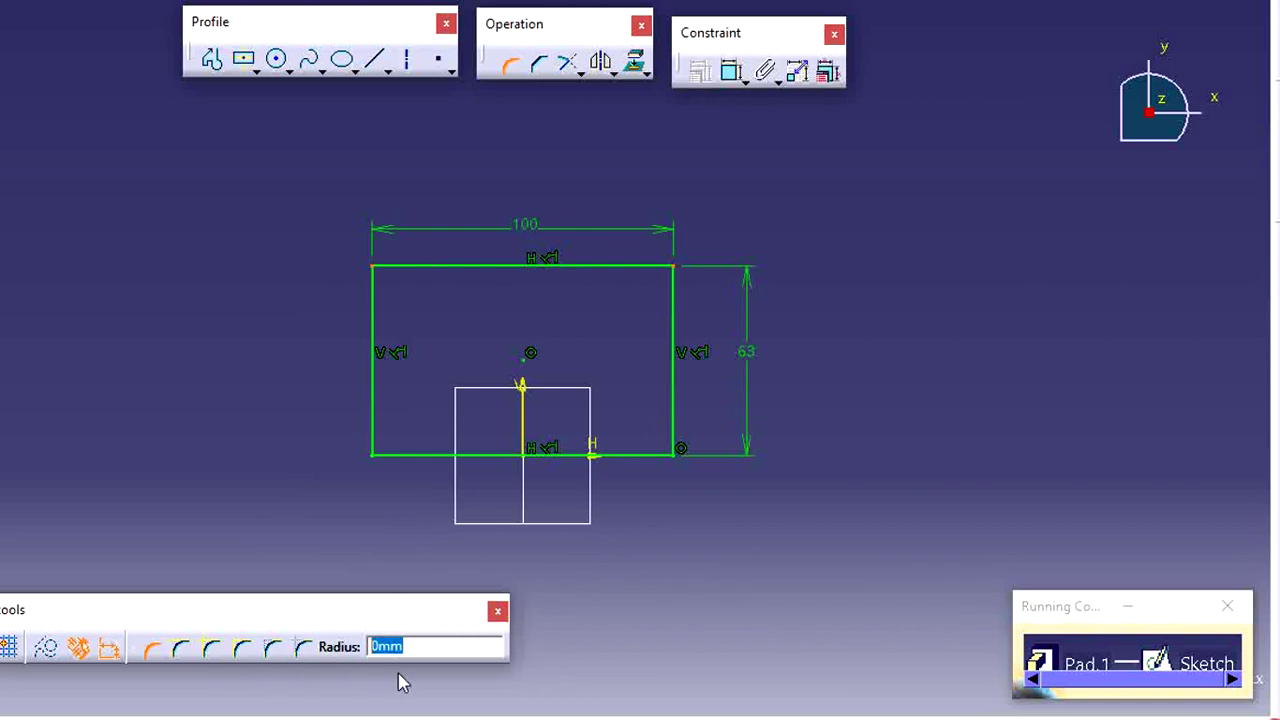
text(25)
key(Return)
click(621, 424)
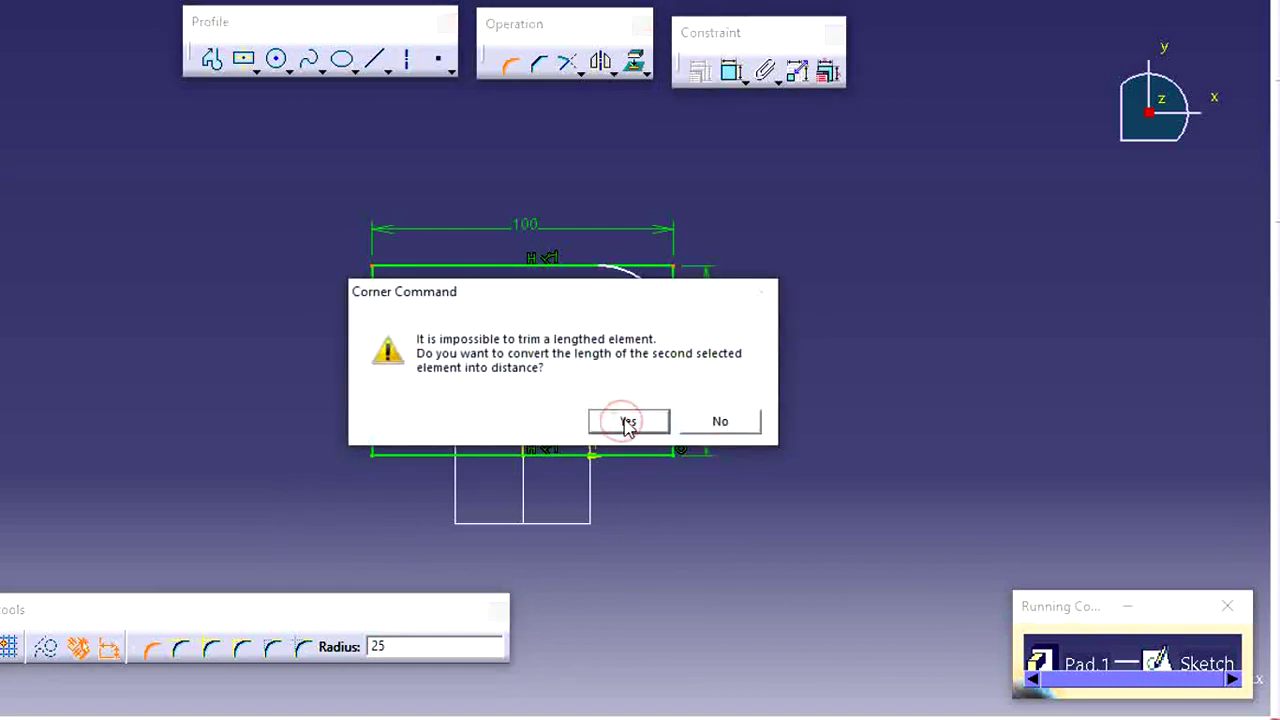
click(624, 423)
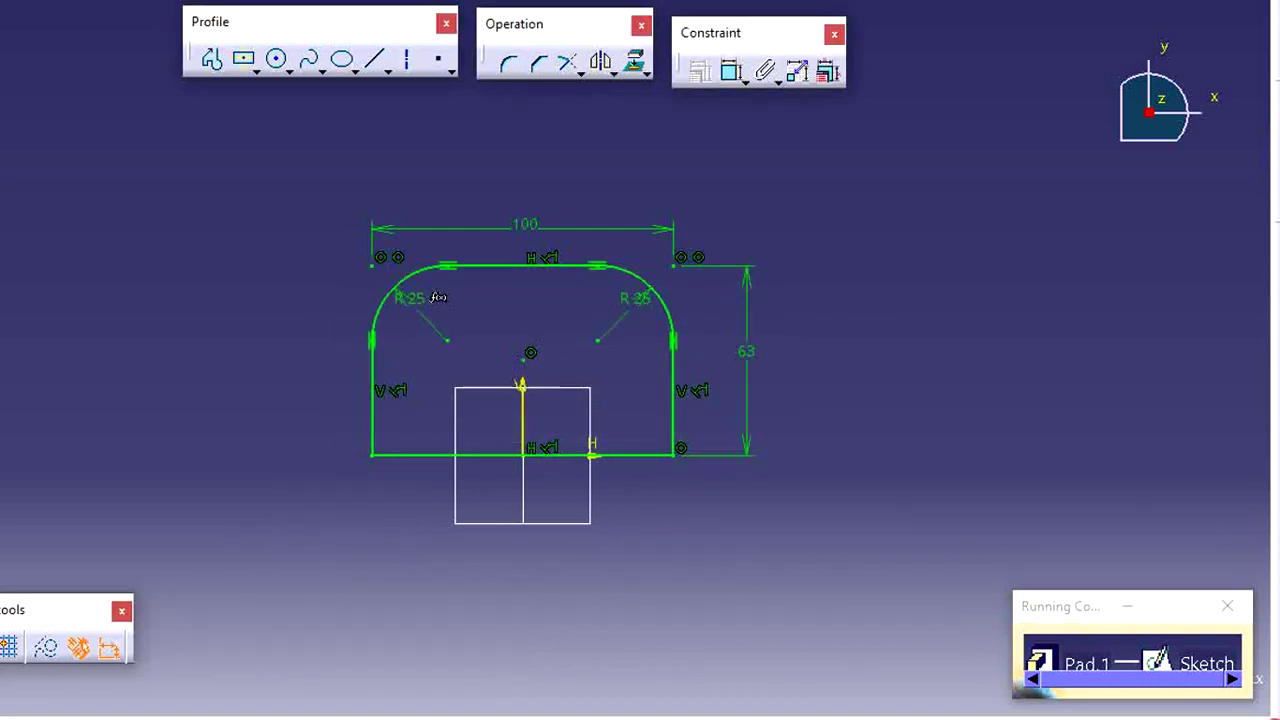
Step: Check the holes in the reference drawing and sketch circles about 22 mm and 20 mm in diameter at the left and right corner-arc centers
key(alt+Tab)
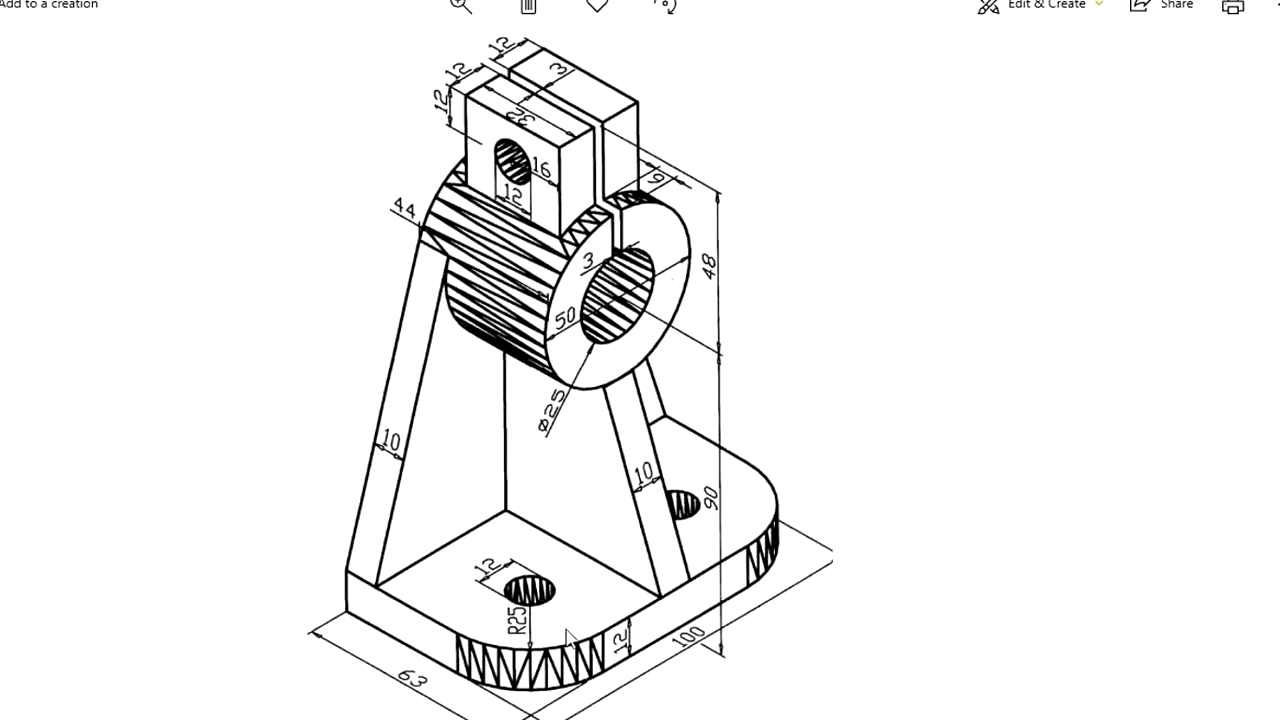
key(alt+Tab)
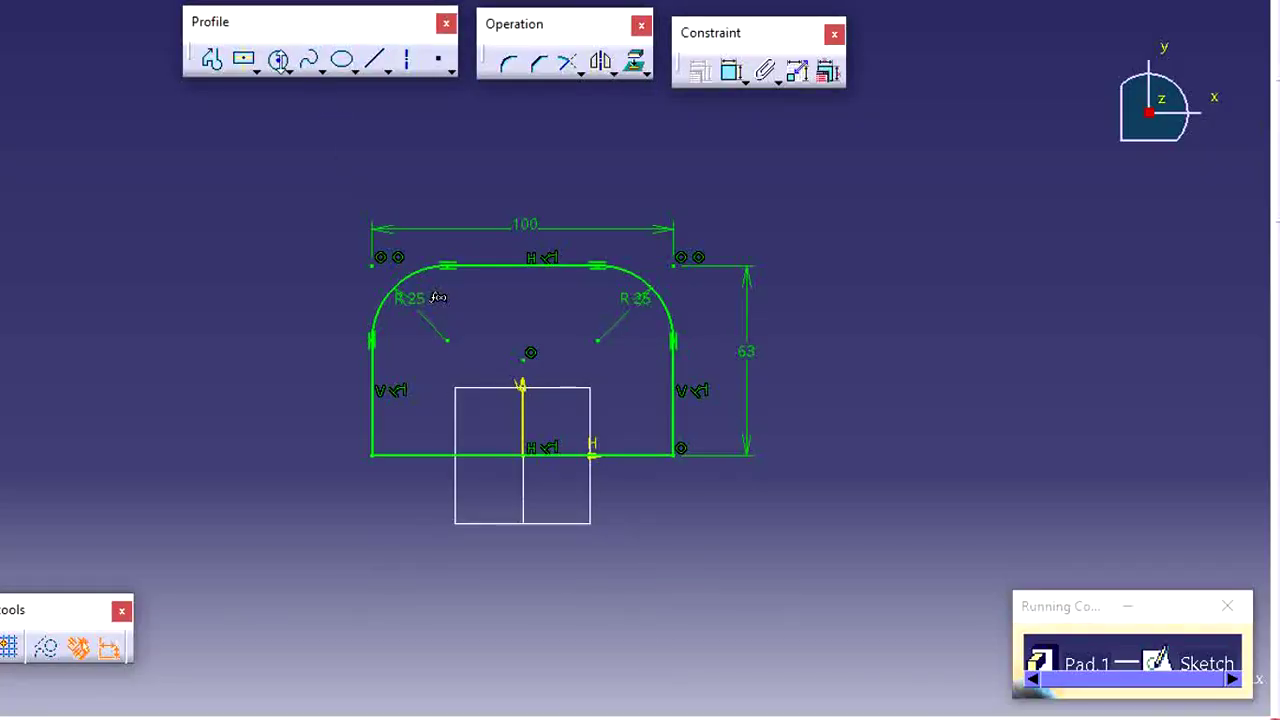
click(278, 60)
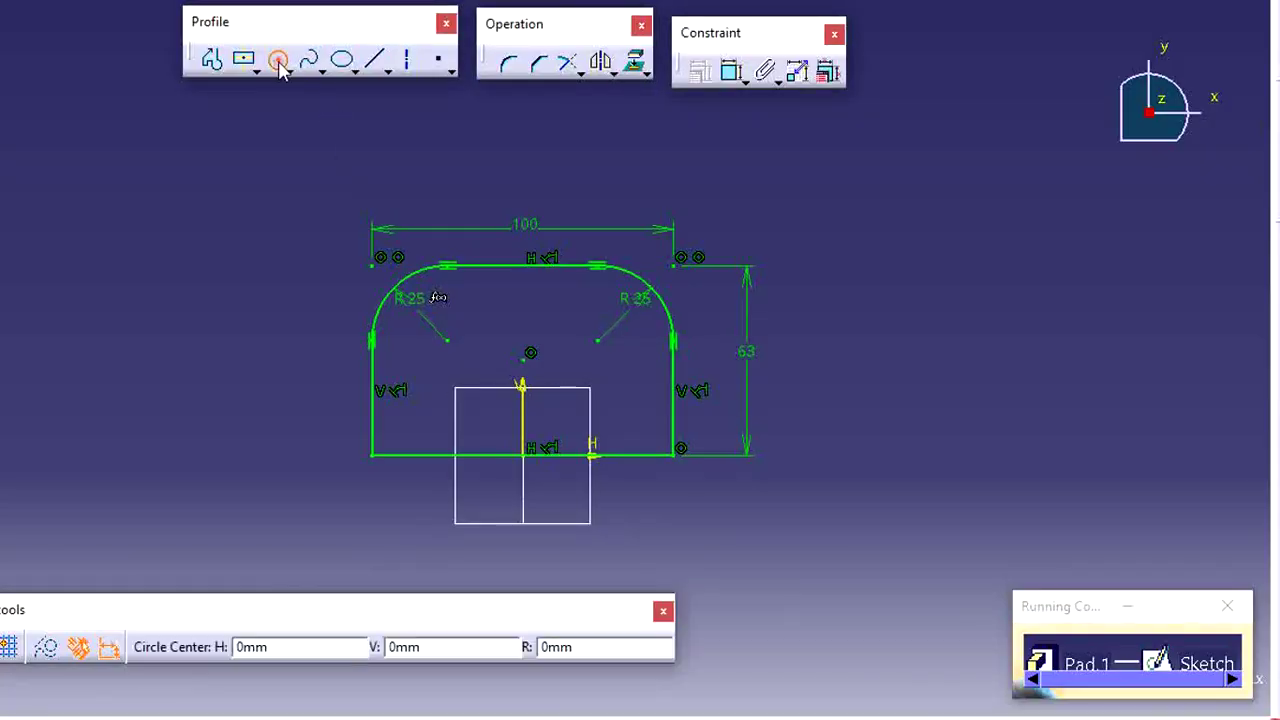
click(447, 341)
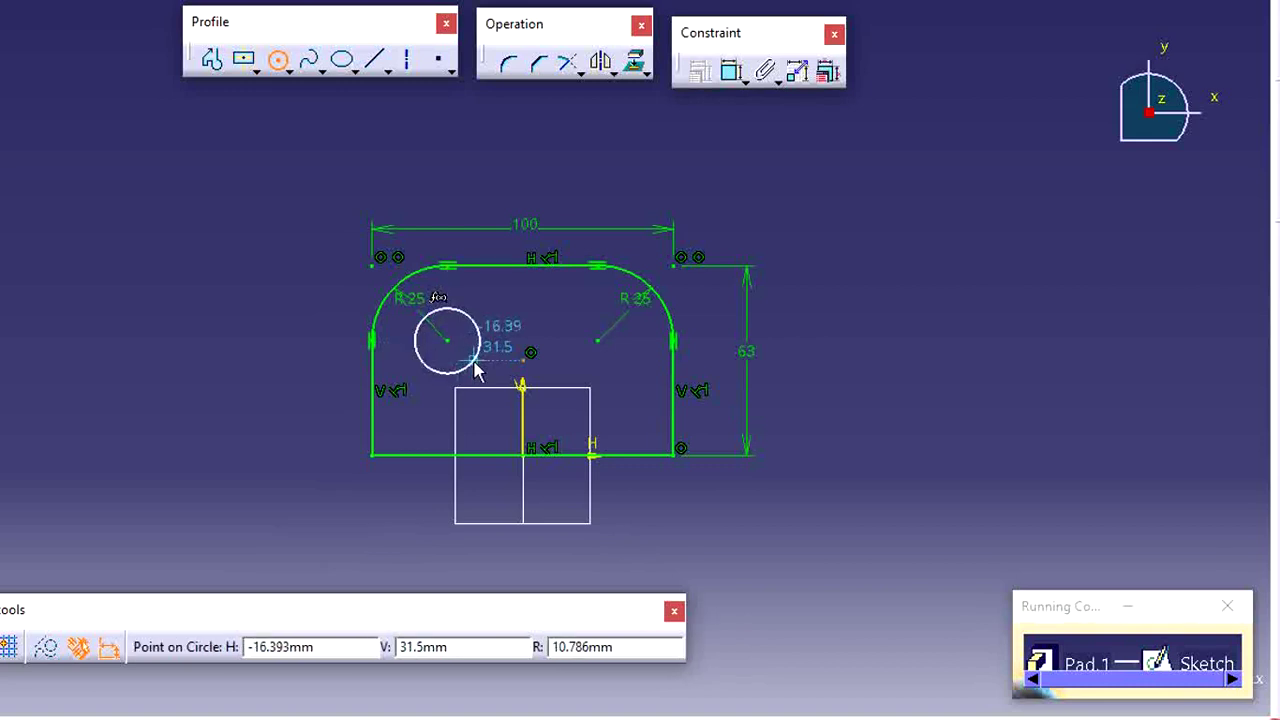
click(470, 363)
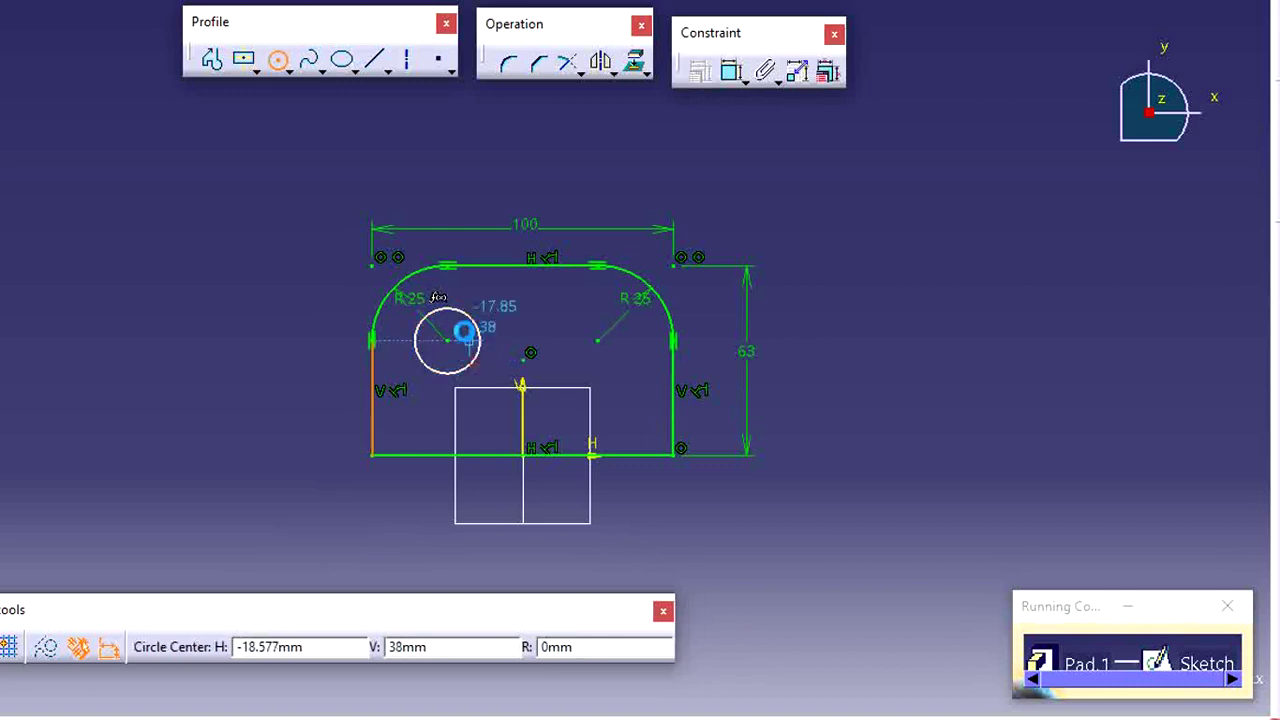
click(599, 343)
click(622, 370)
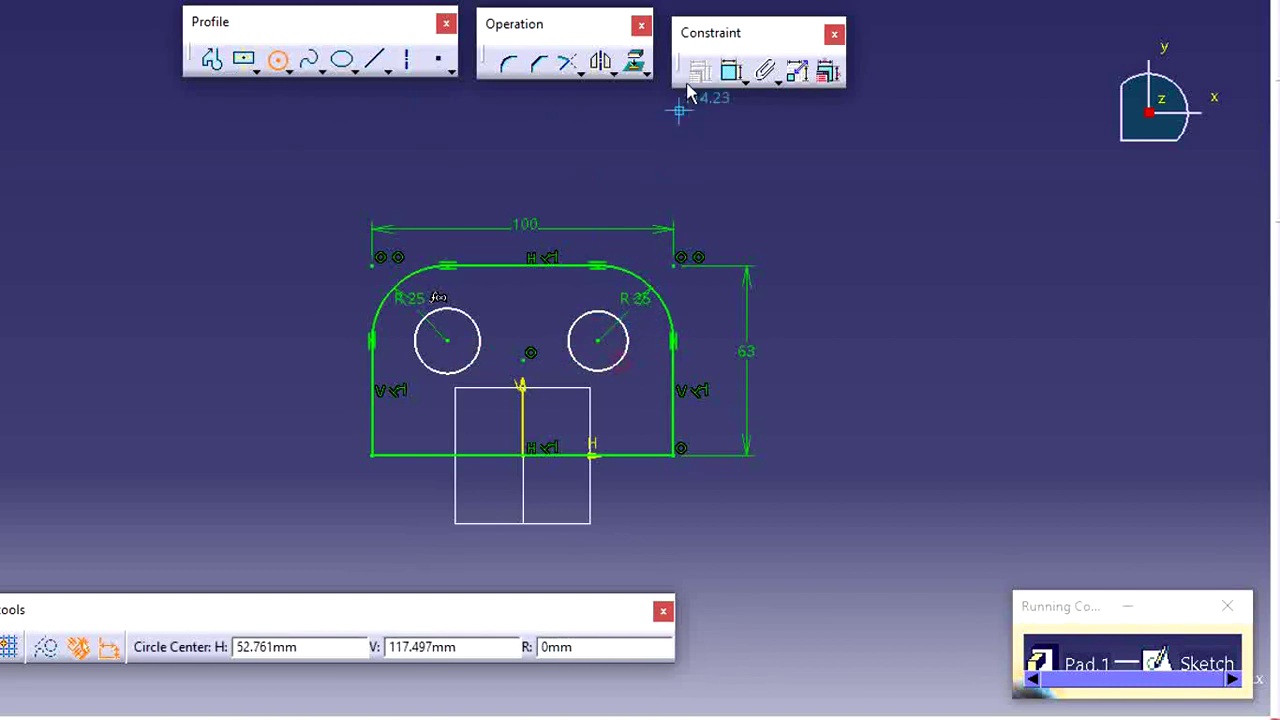
Step: Dimension the right-hand circle and set its diameter to 25 mm
click(728, 78)
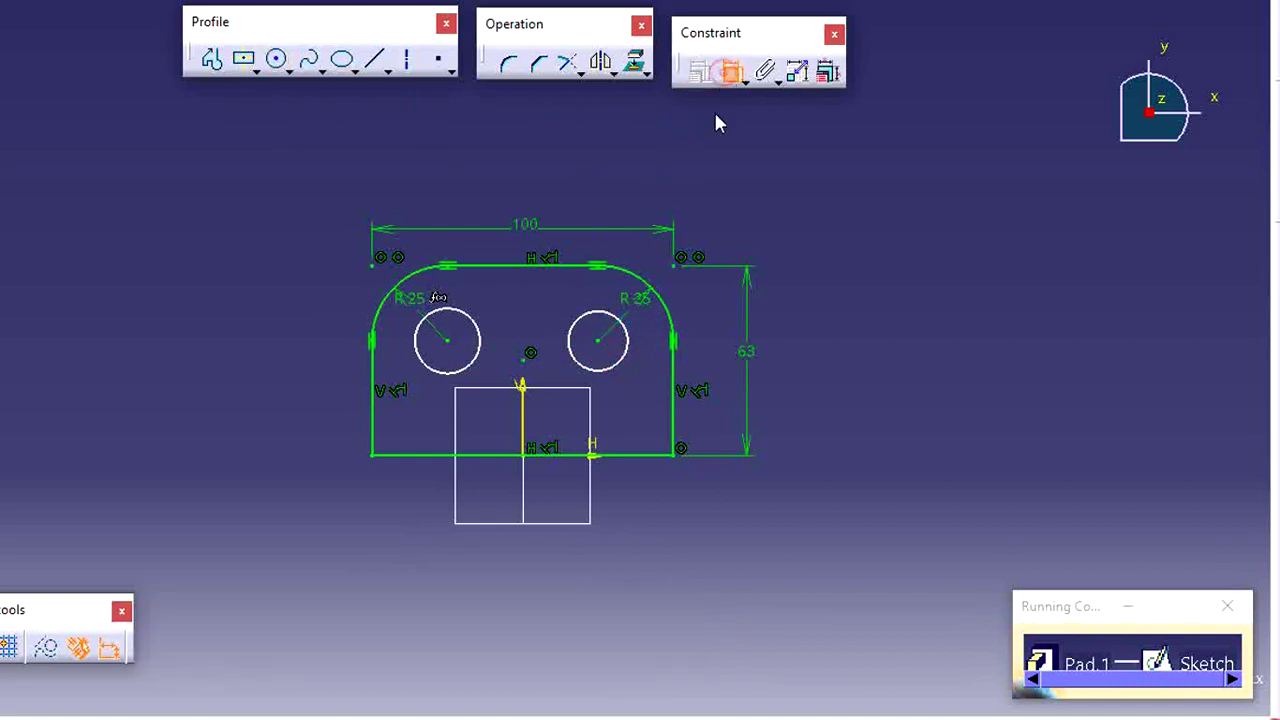
click(579, 322)
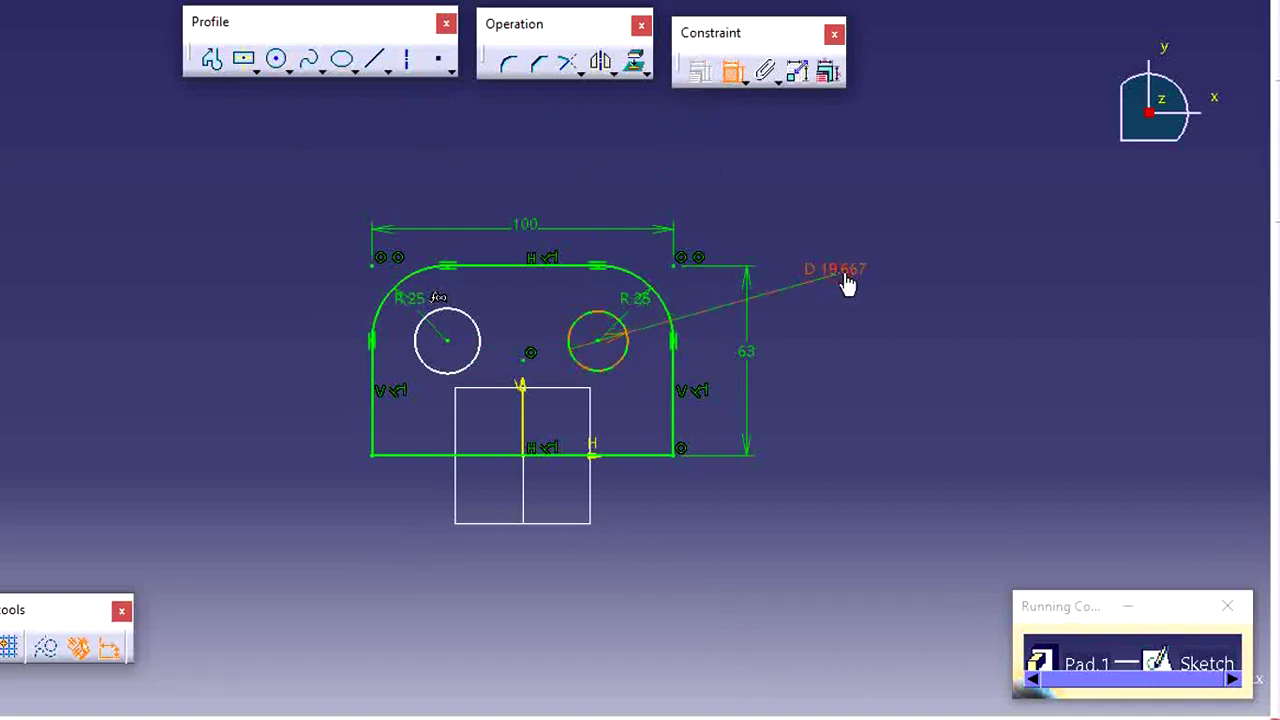
click(848, 268)
double_click(848, 268)
text(25)
key(Return)
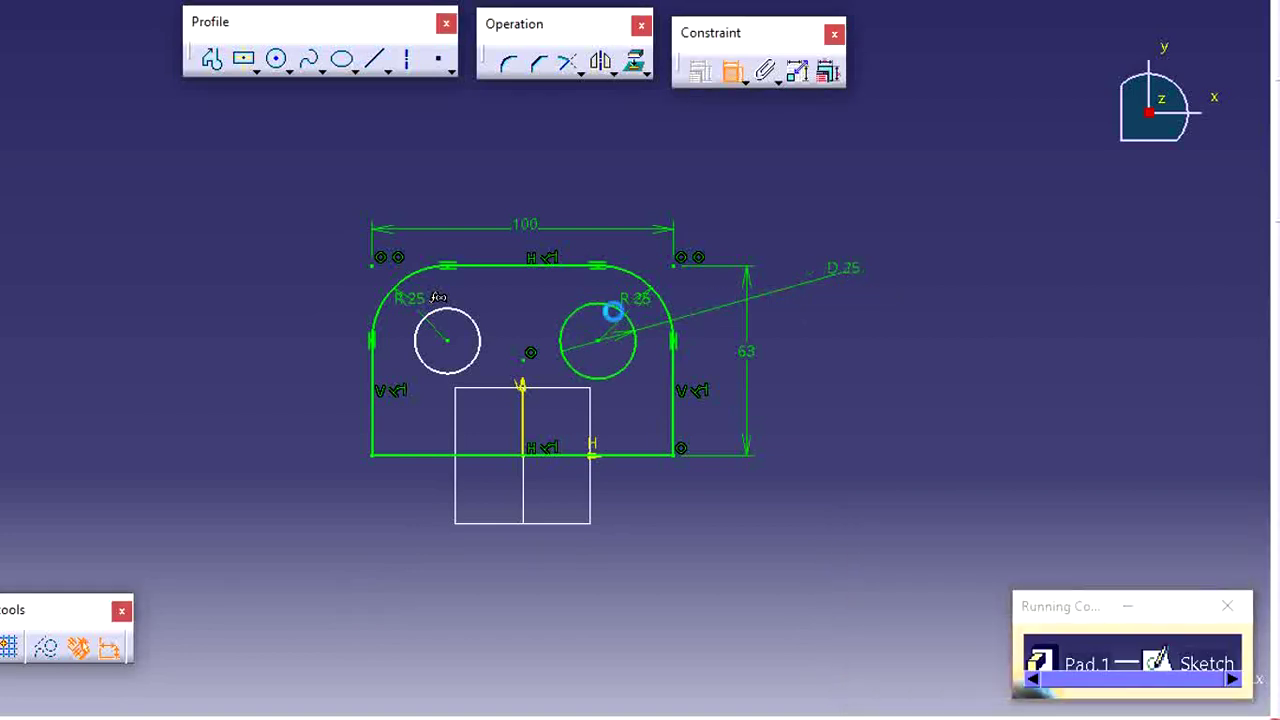
Step: Dimension the left-hand circle as a radius and set it to 25 mm
click(479, 333)
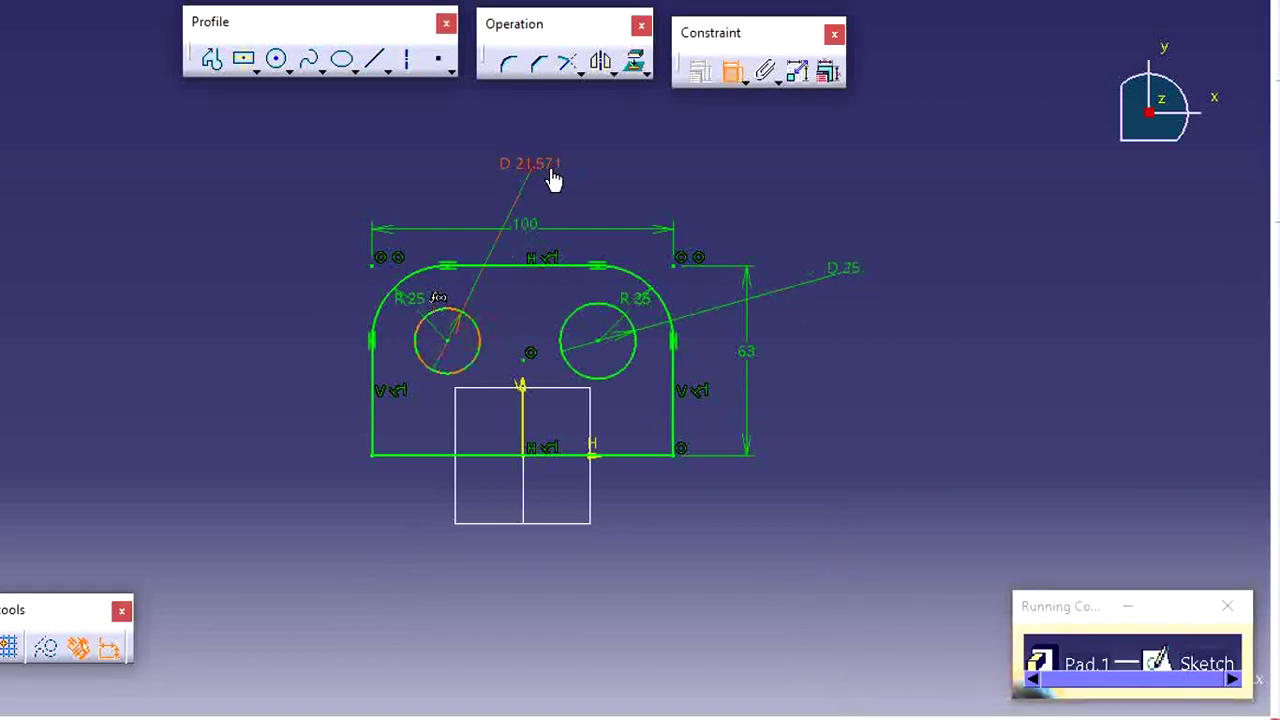
click(554, 163)
double_click(555, 160)
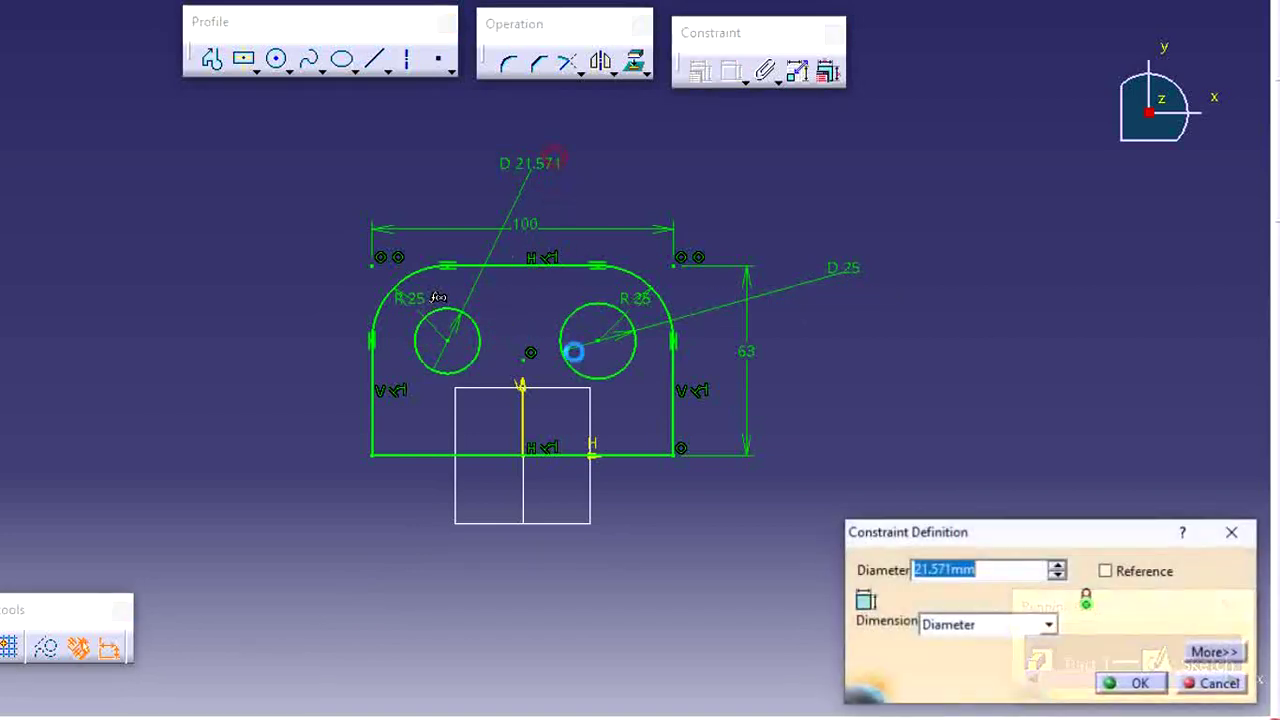
click(988, 628)
click(968, 648)
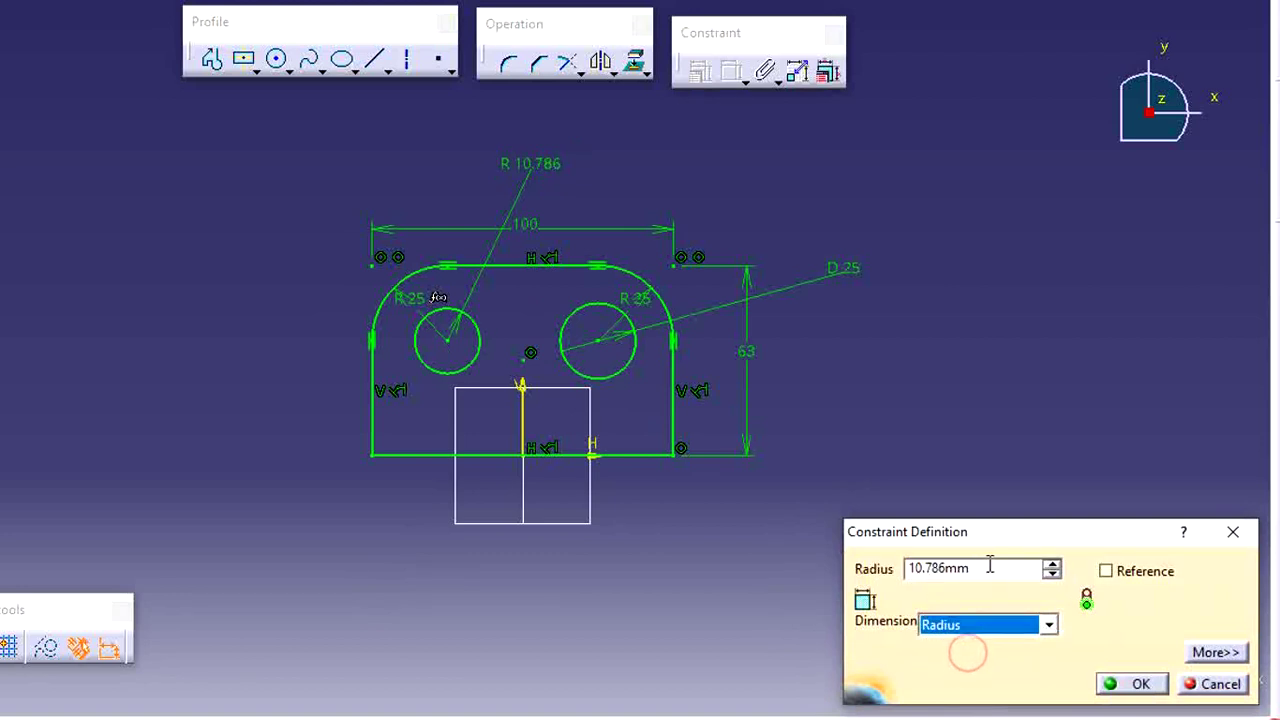
double_click(990, 566)
text(25)
key(Return)
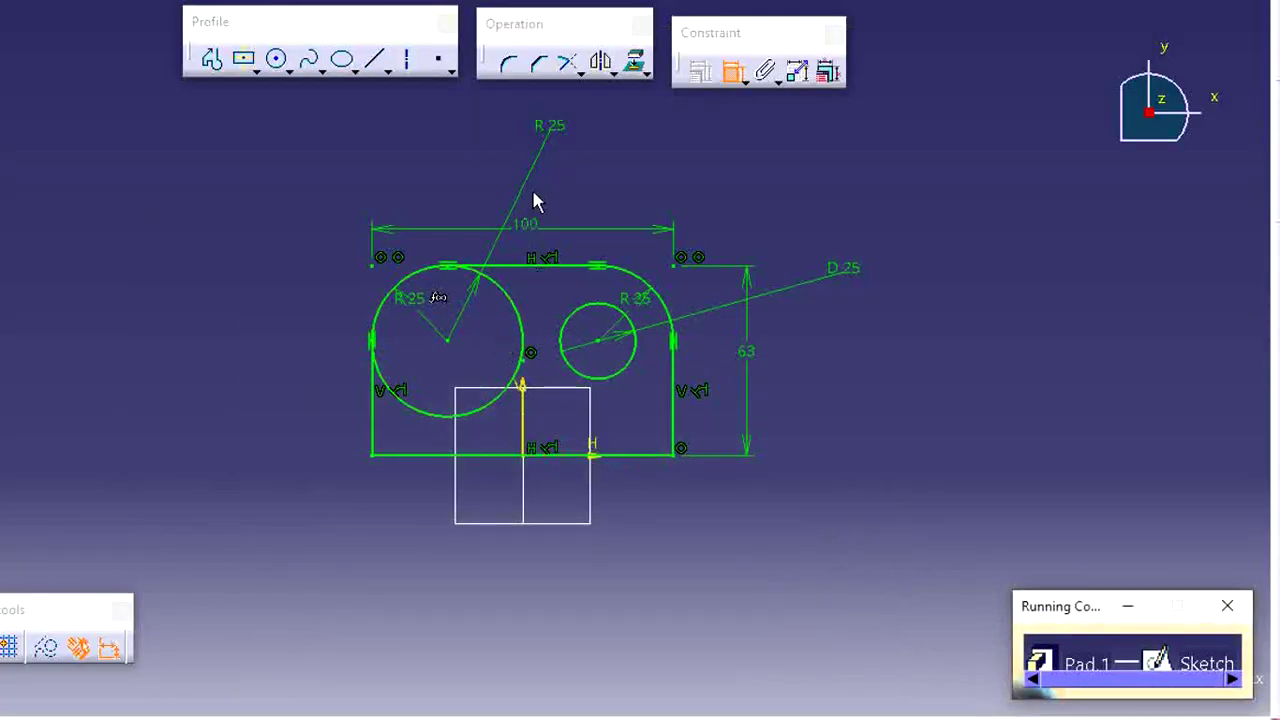
Step: Convert the left-hand circle's radius dimension to a diameter and set it to 12 mm
double_click(563, 122)
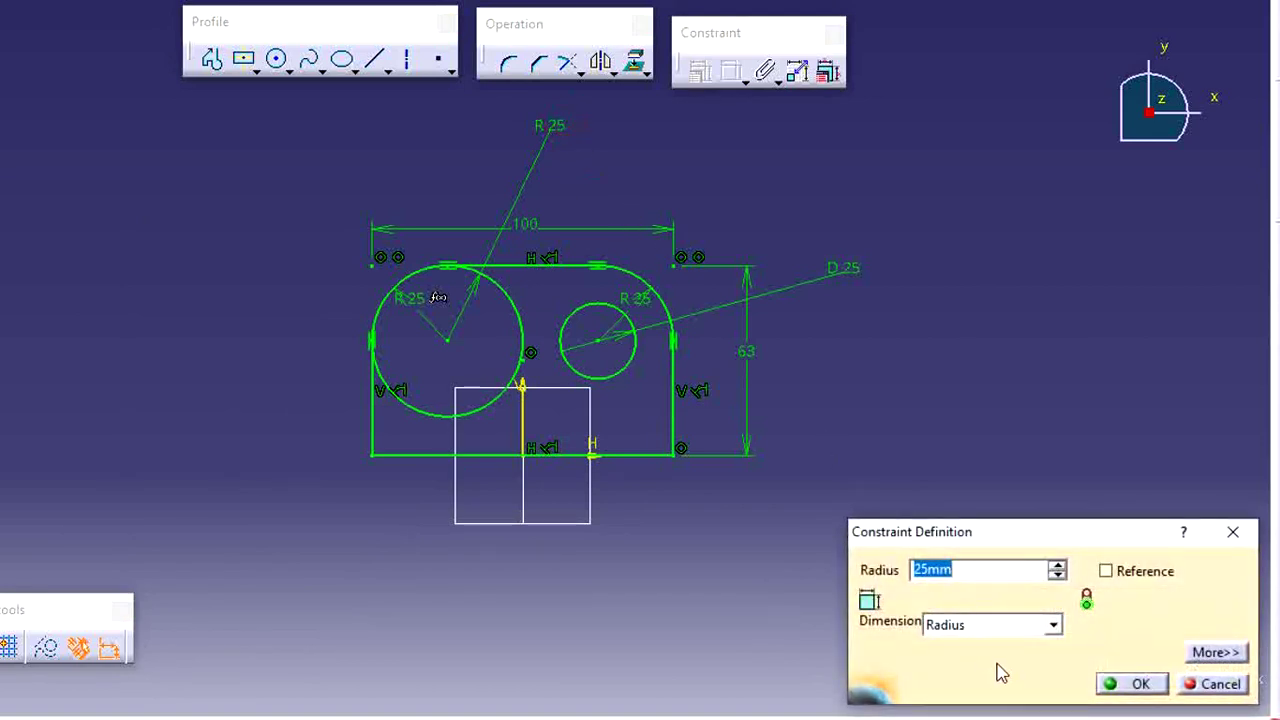
click(988, 622)
click(986, 668)
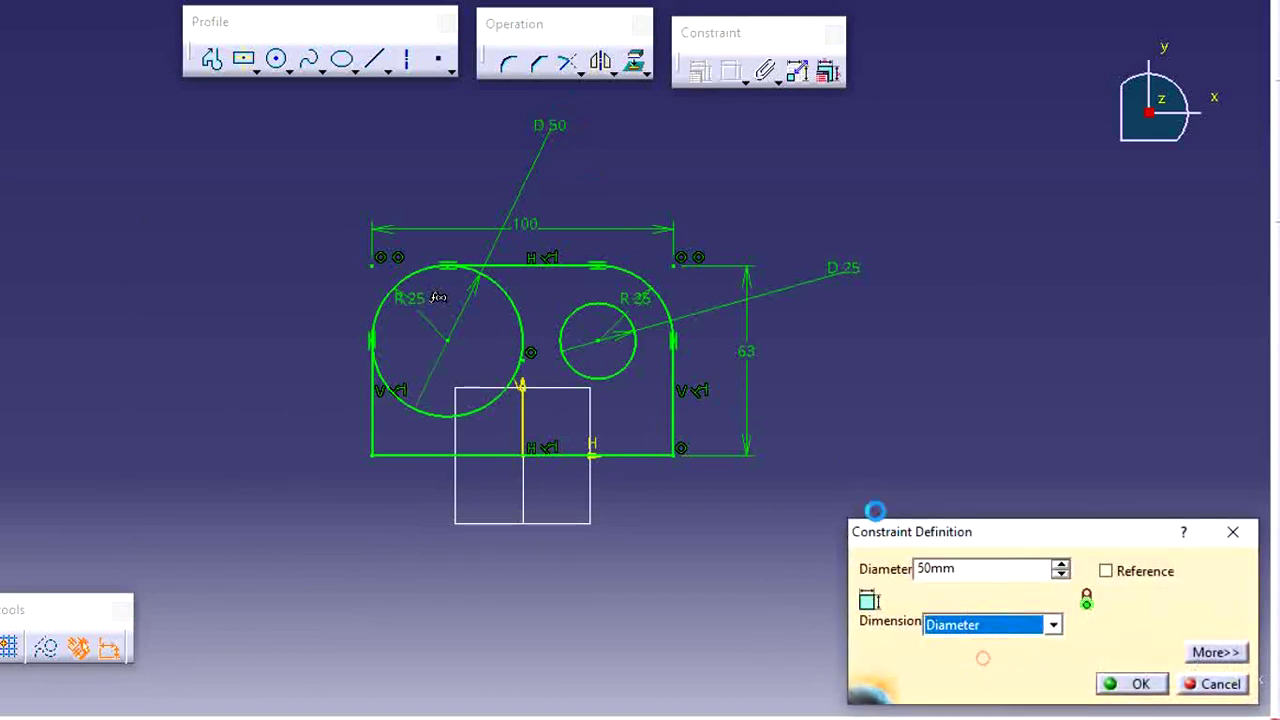
double_click(959, 578)
text(12)
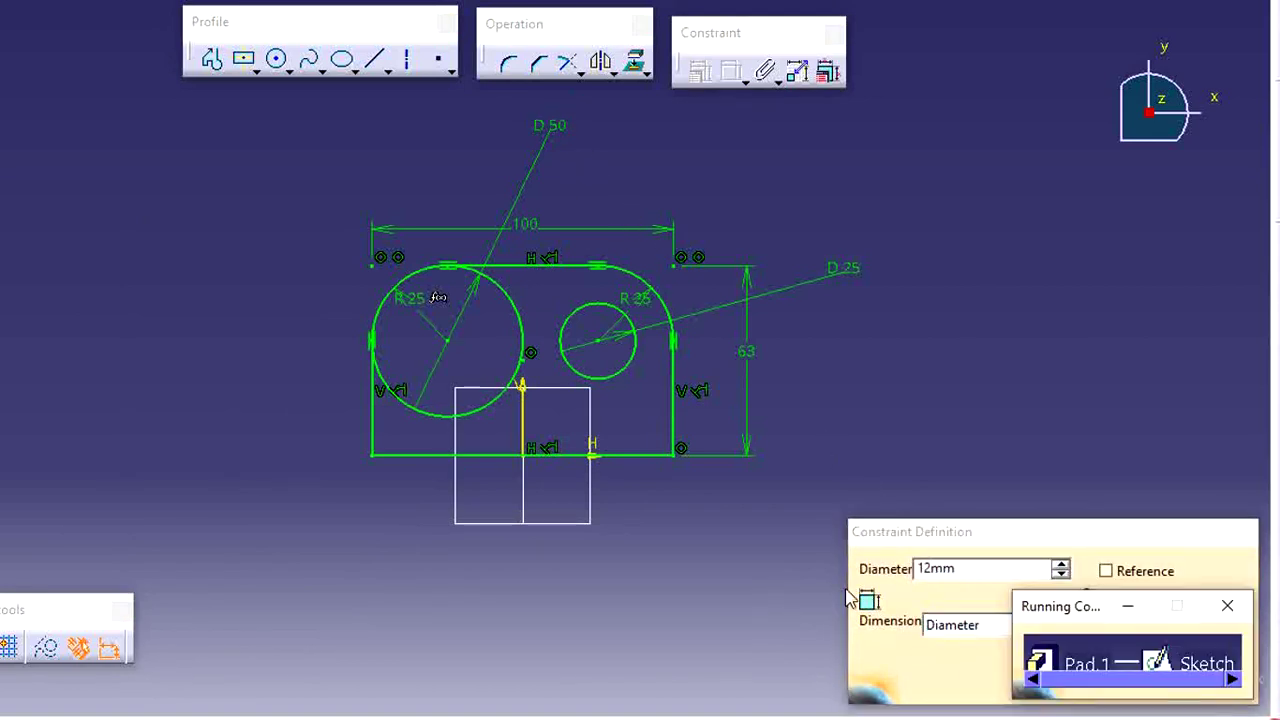
key(Return)
Step: Set the right-hand circle's diameter to 12 mm
double_click(838, 272)
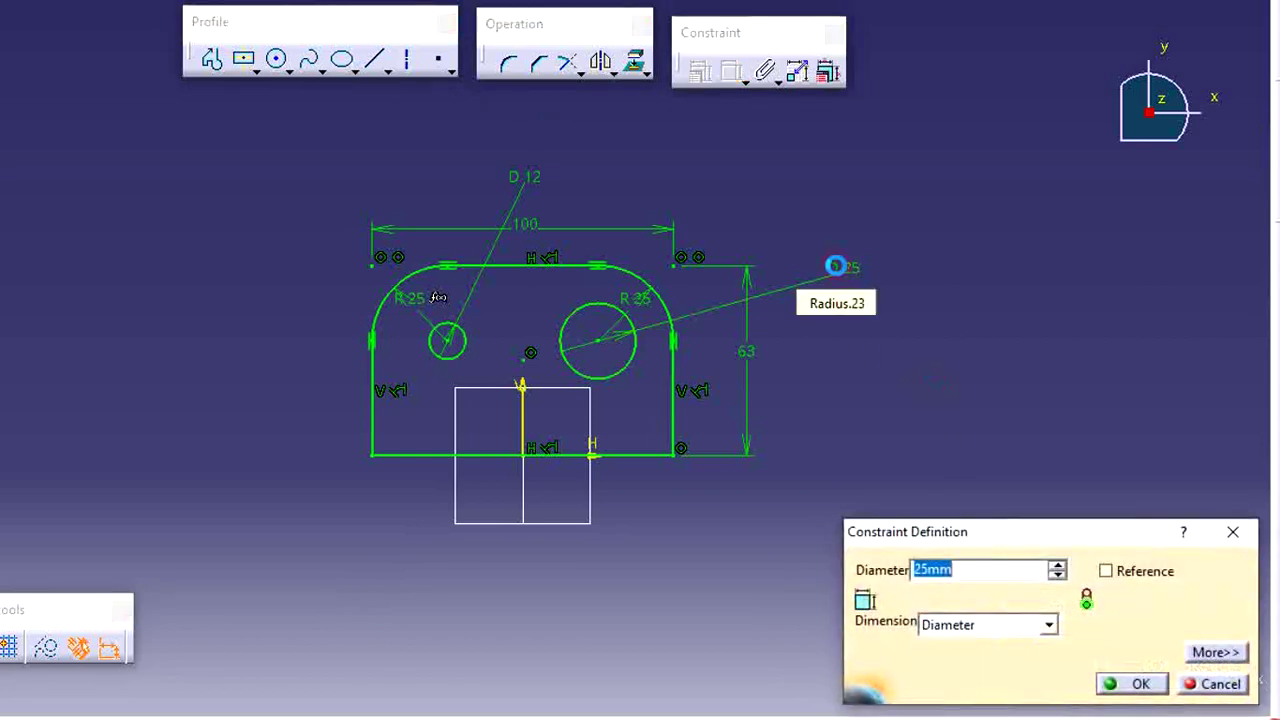
text(12)
key(Return)
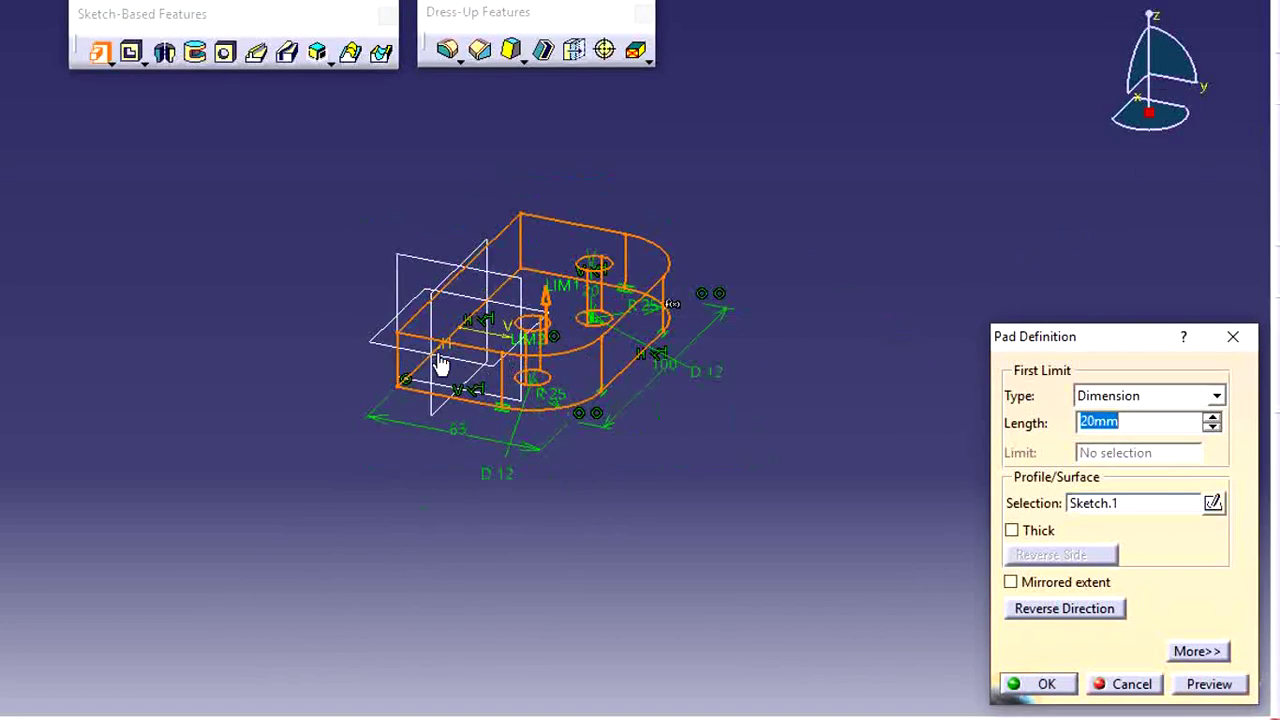
Step: Pad the base plate sketch to a length of 12 mm
text(12)
click(1178, 677)
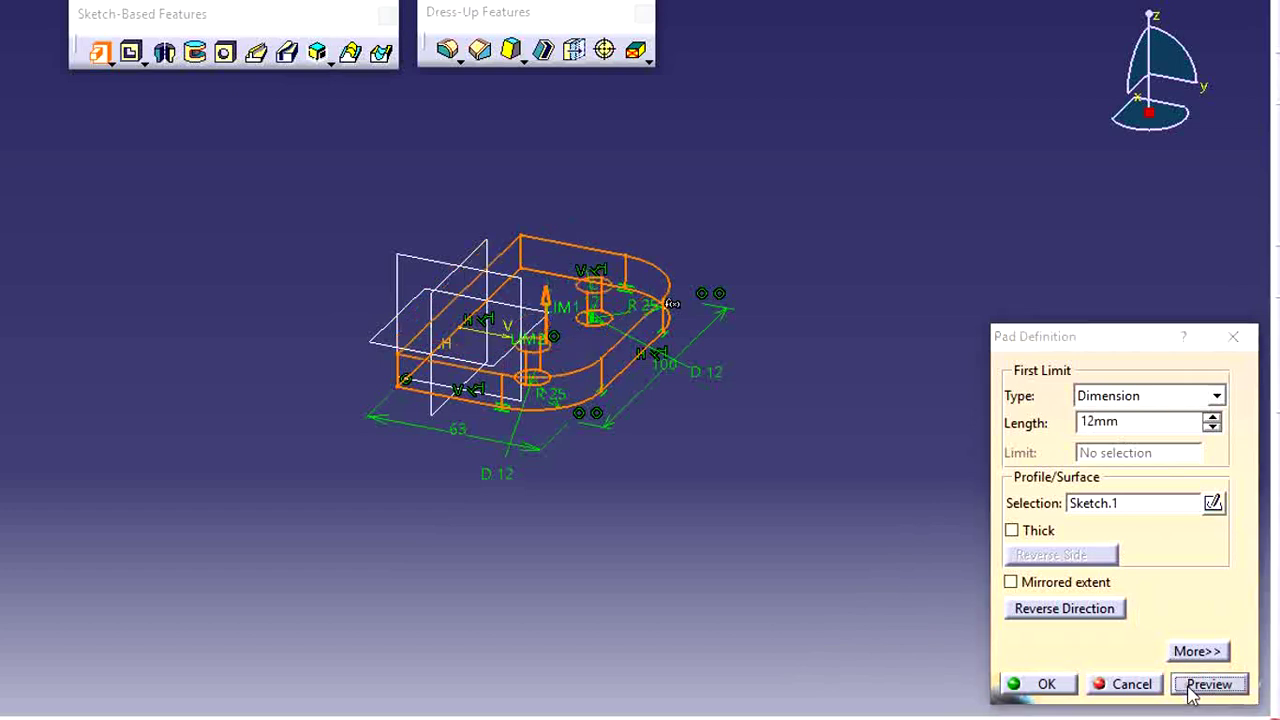
click(1040, 684)
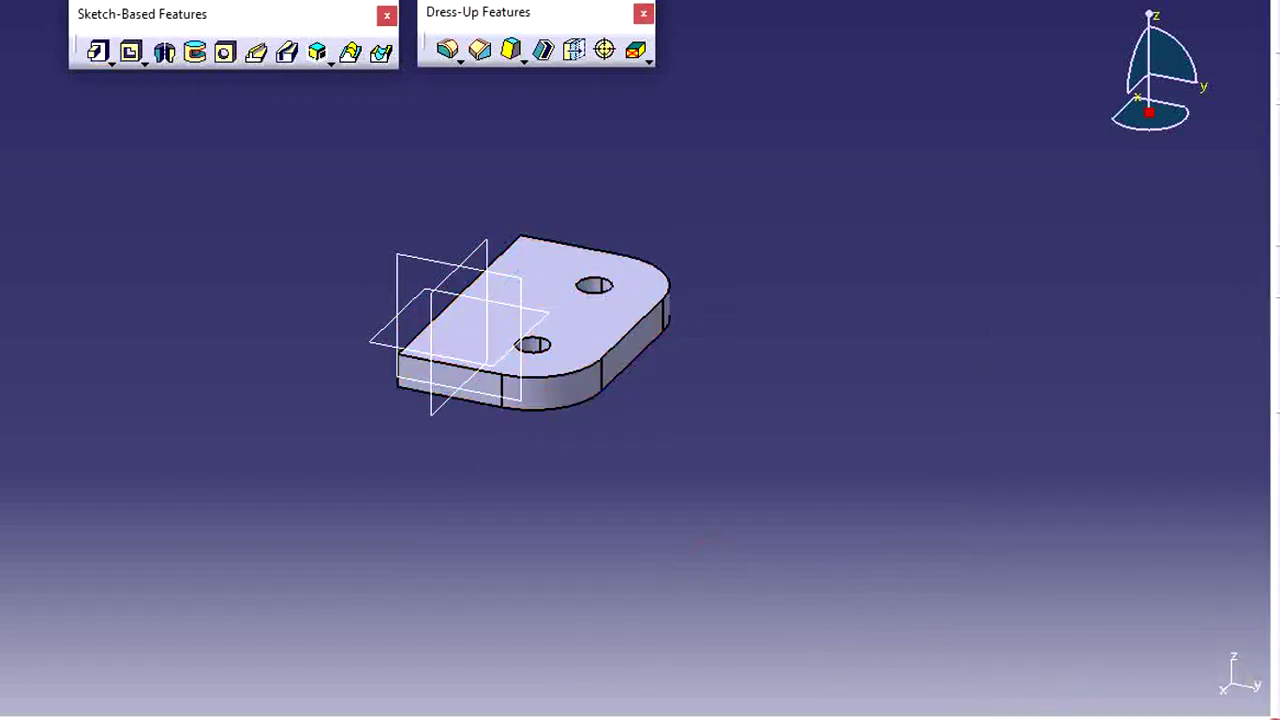
Step: Check the reference drawing and open a sketch on the base plate's long side face opposite the rounded corners
key(alt+Tab)
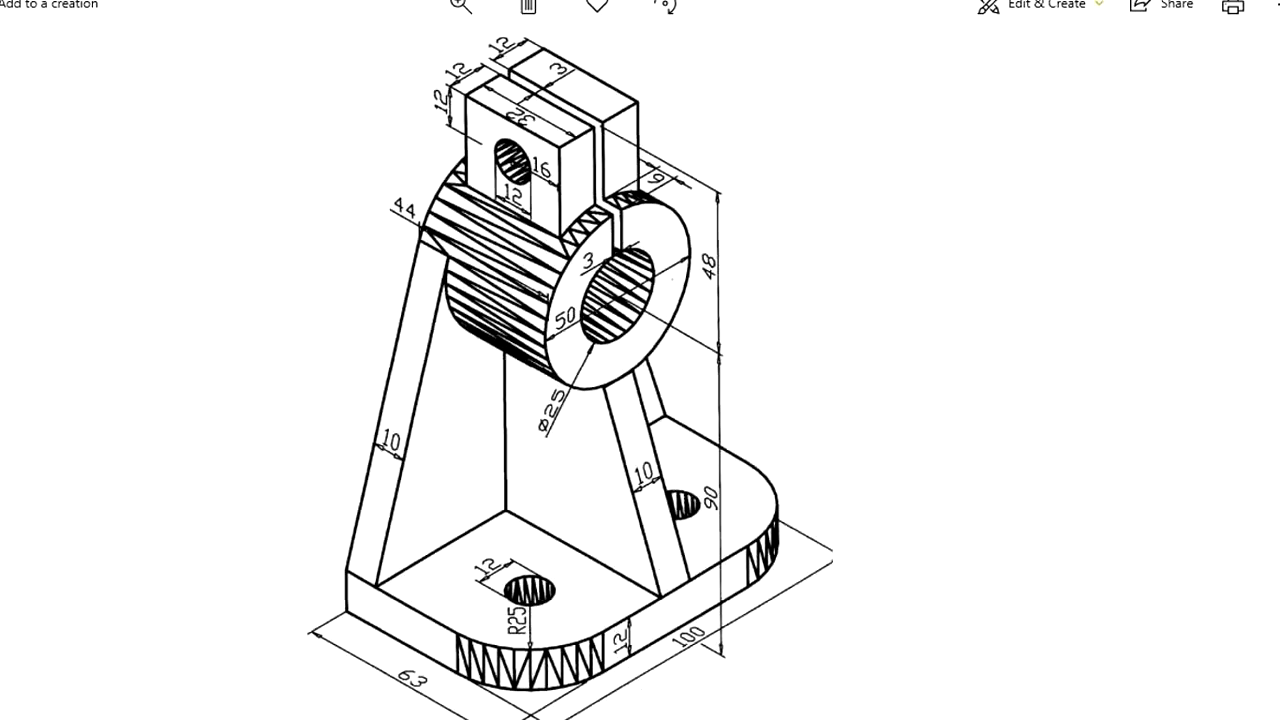
key(alt+Tab)
middle_drag(668, 488, 572, 386)
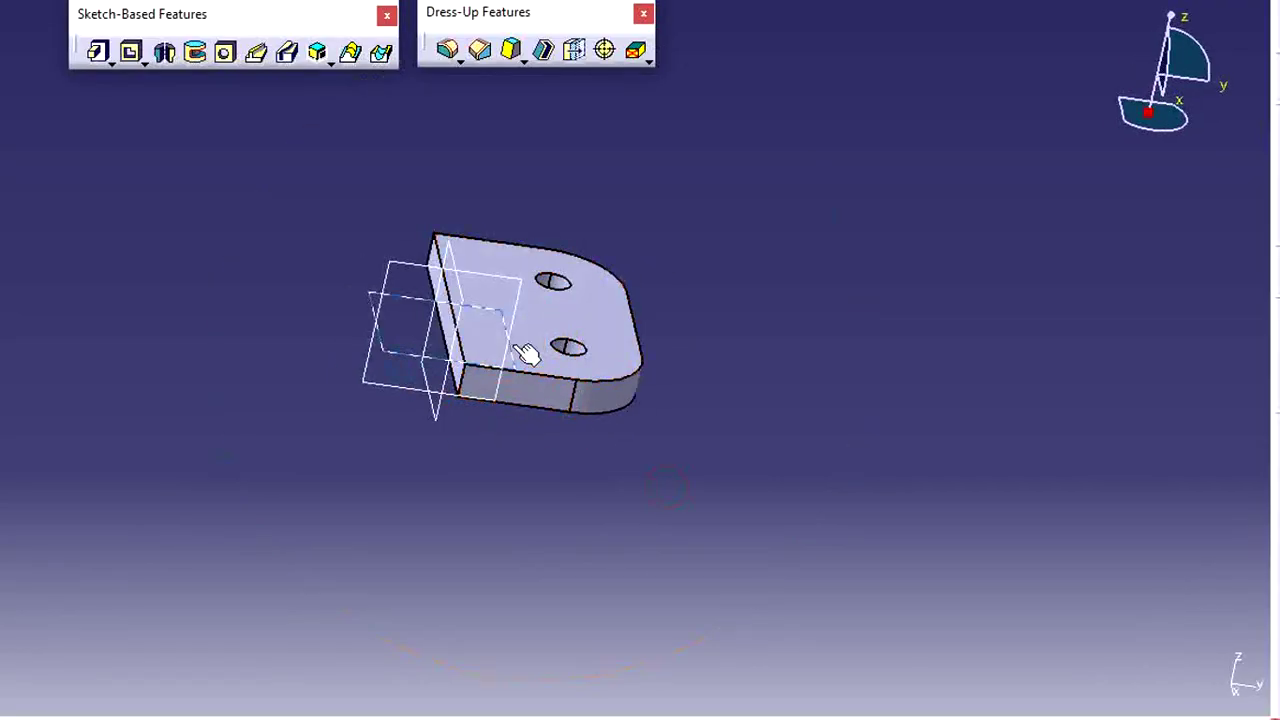
click(458, 330)
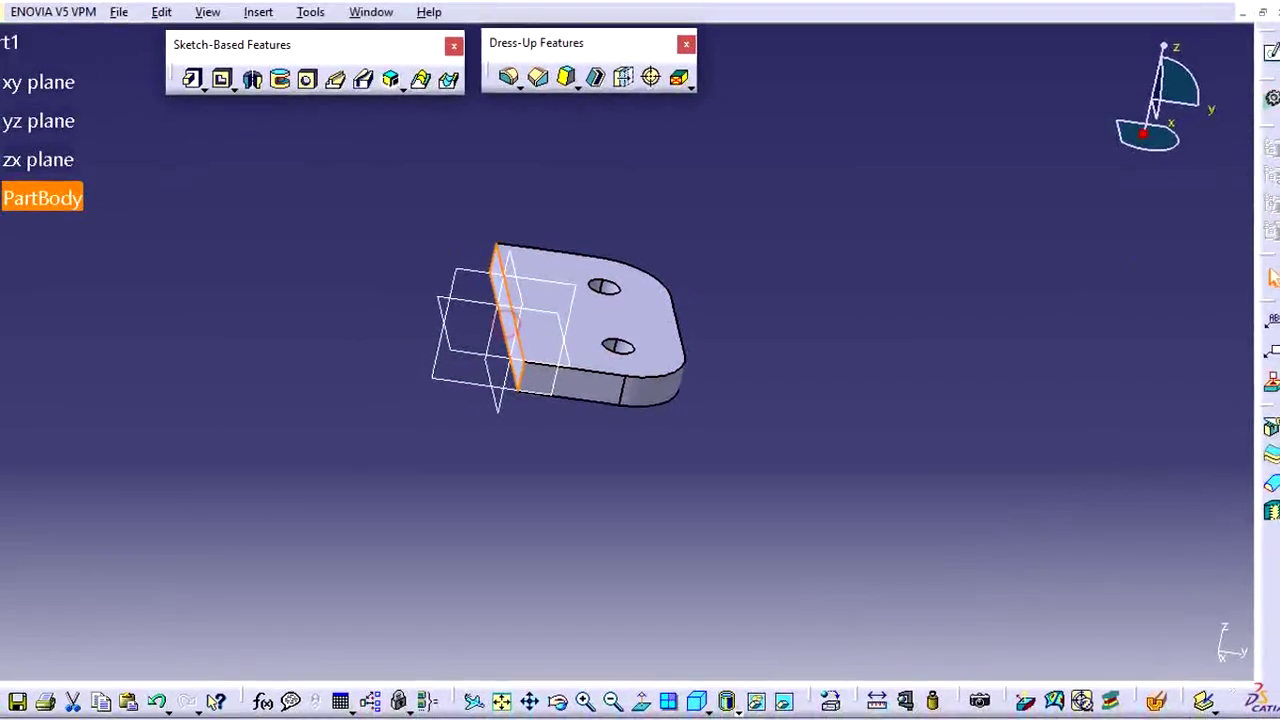
click(1260, 80)
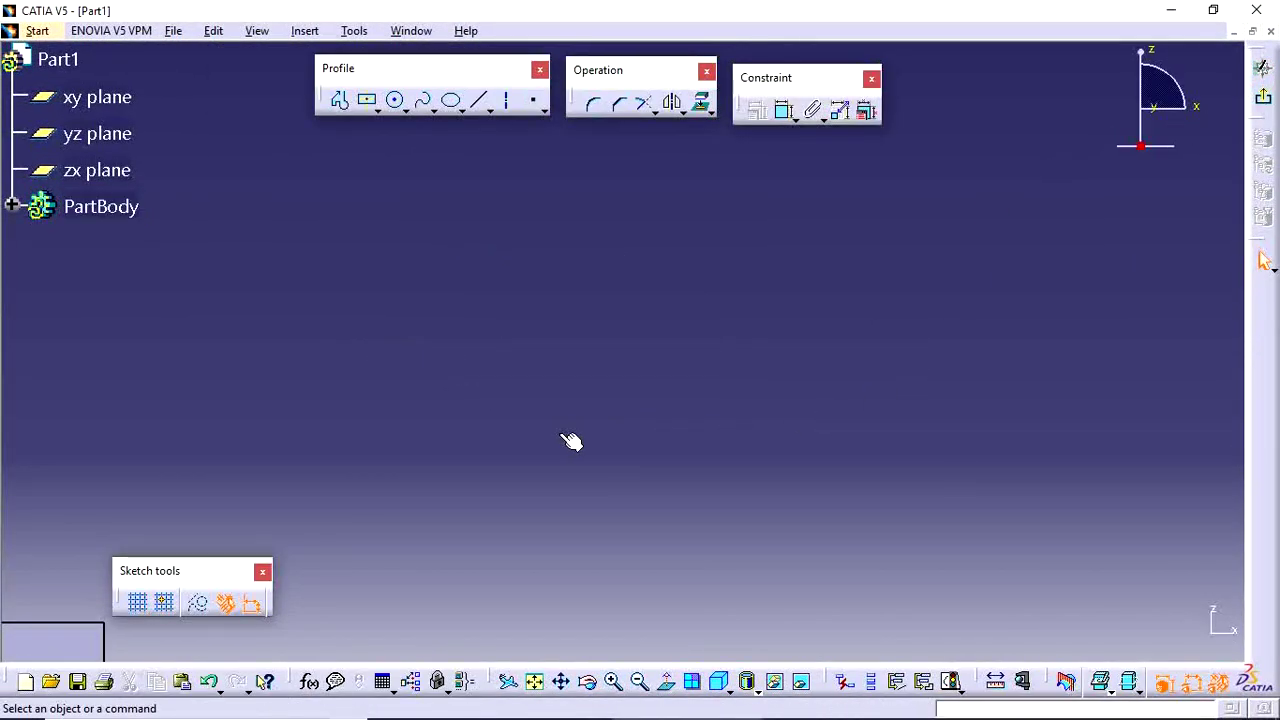
click(535, 682)
click(535, 682)
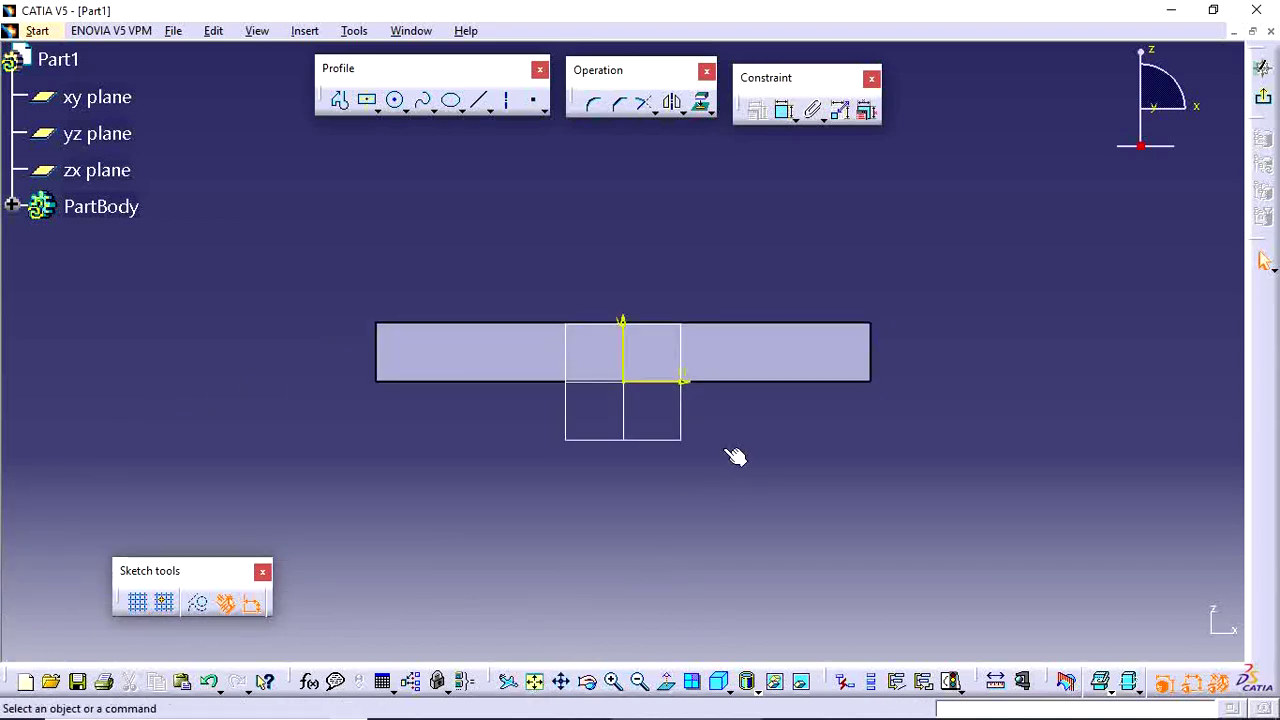
Step: Sketch two concentric circles about 40 mm and 28 mm in diameter, centered on the vertical axis about 84 mm above the origin
mouse_move(731, 451)
middle_down()
mouse_move(743, 473)
mouse_move(731, 526)
middle_up()
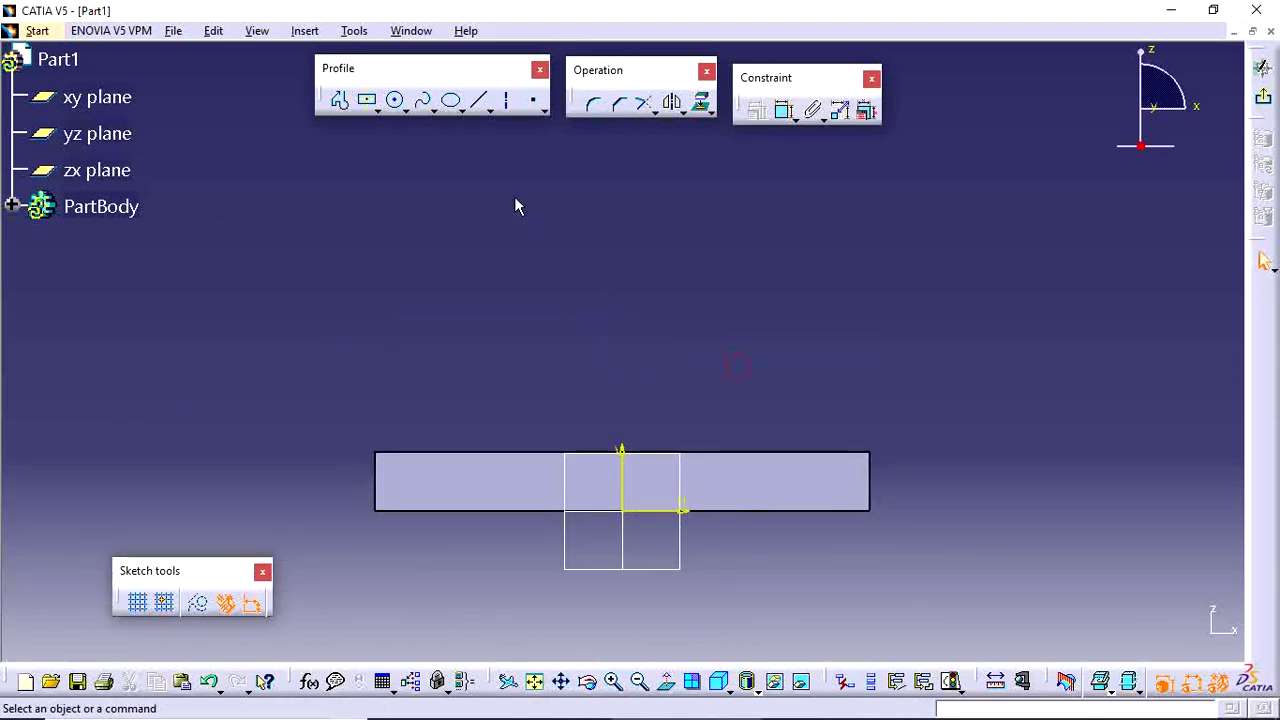
click(395, 100)
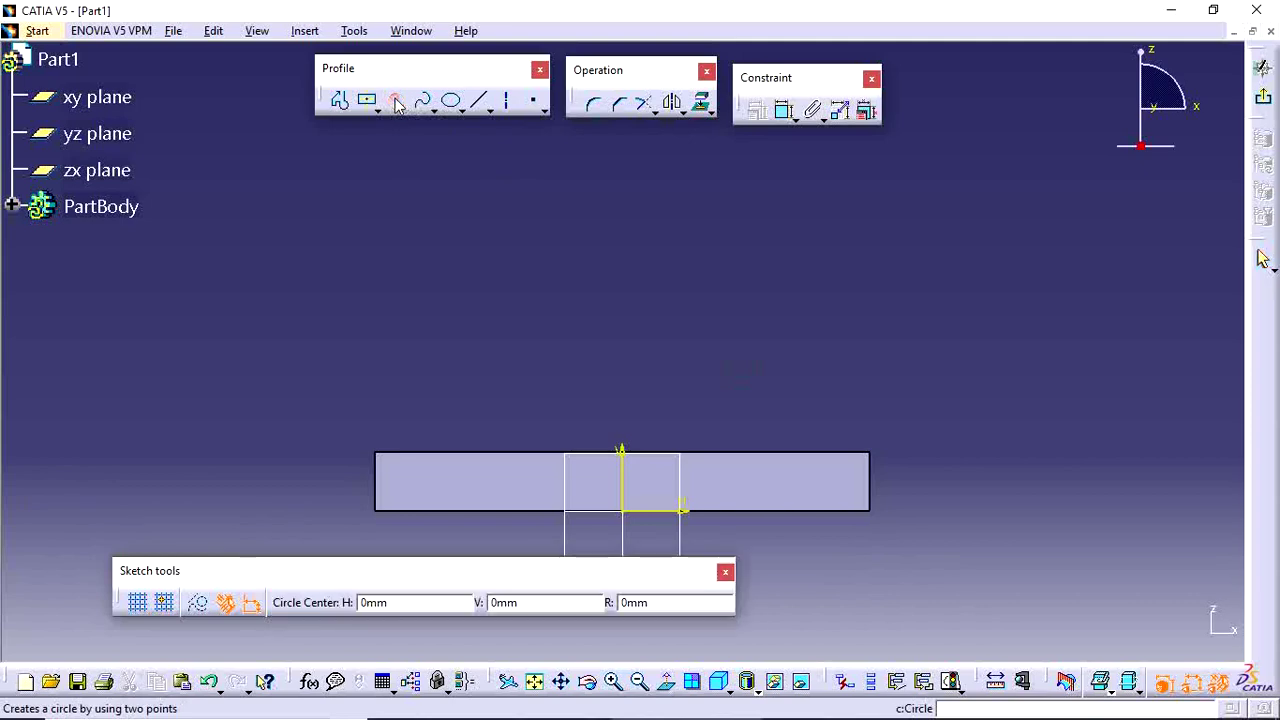
middle_drag(593, 270, 593, 270)
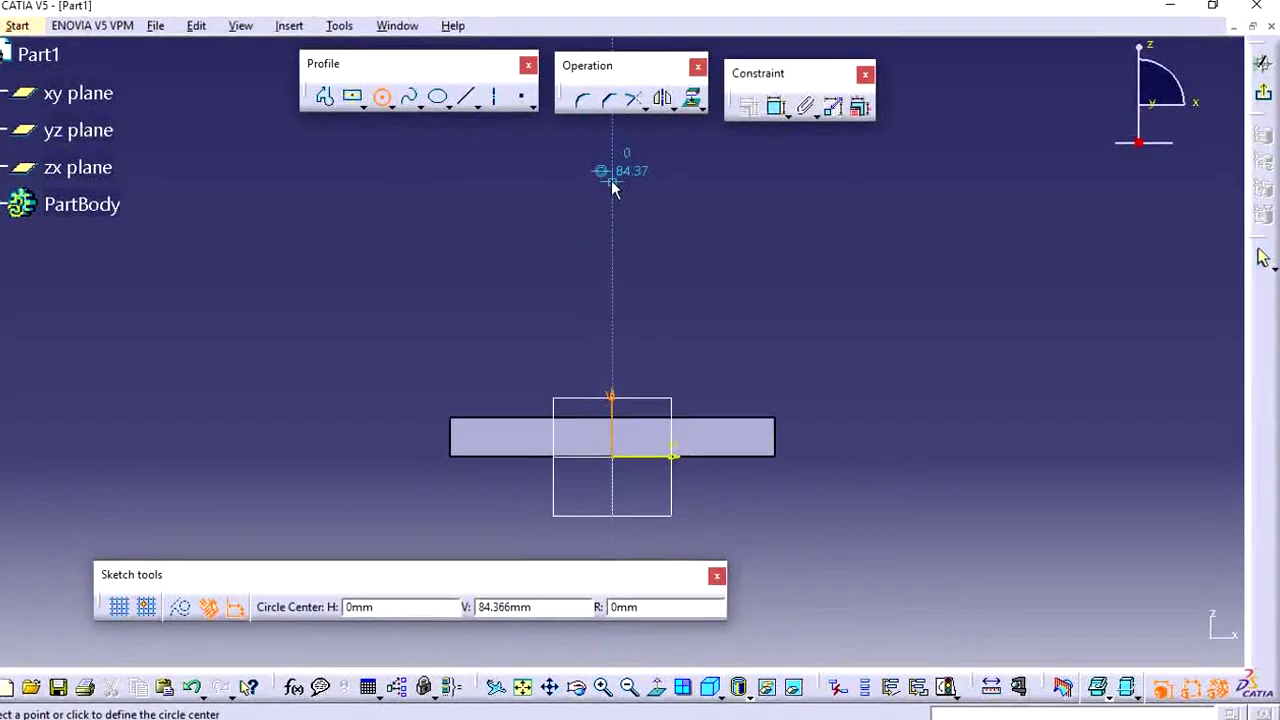
click(621, 185)
click(558, 224)
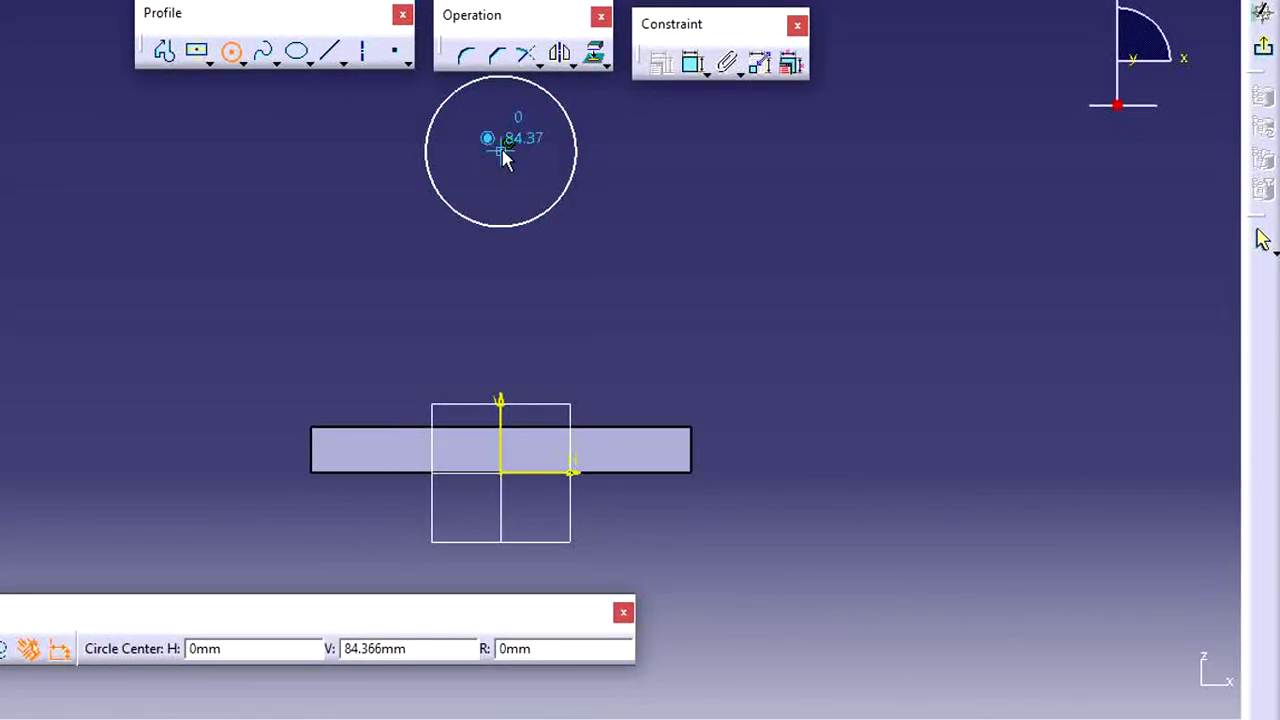
click(523, 157)
click(533, 193)
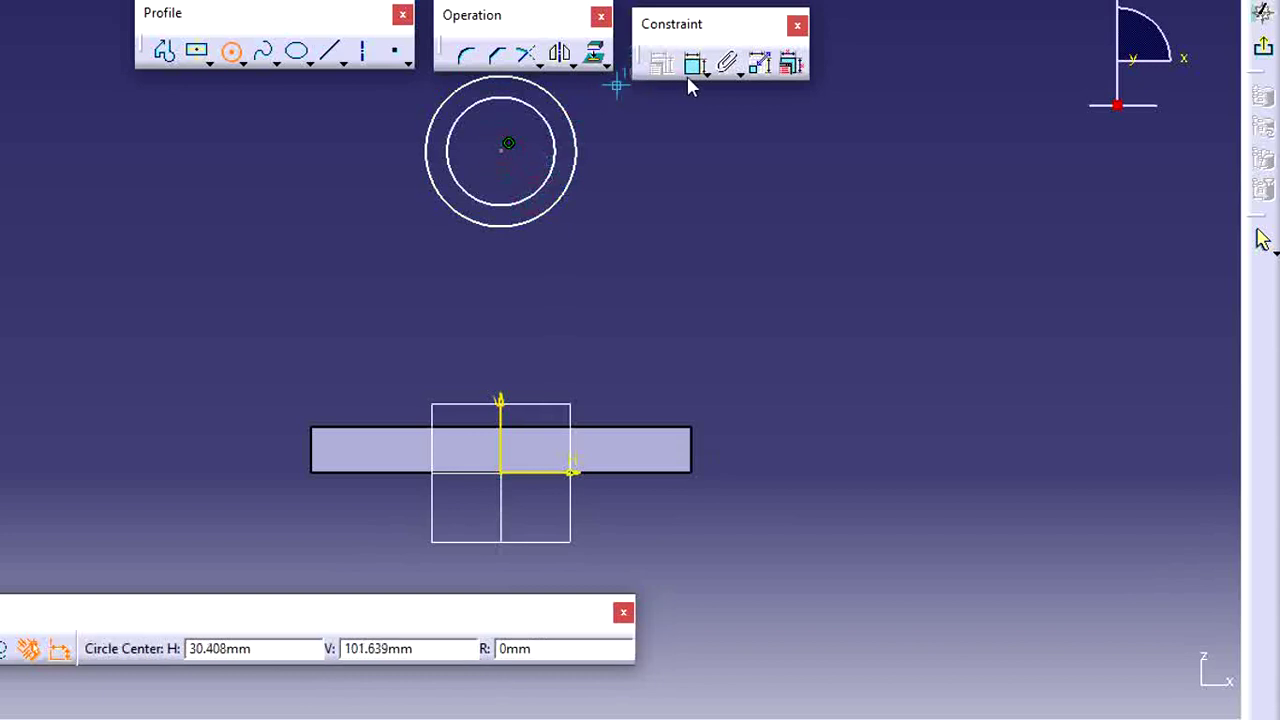
Step: Dimension the outer circle and set its diameter to 50 mm
click(692, 66)
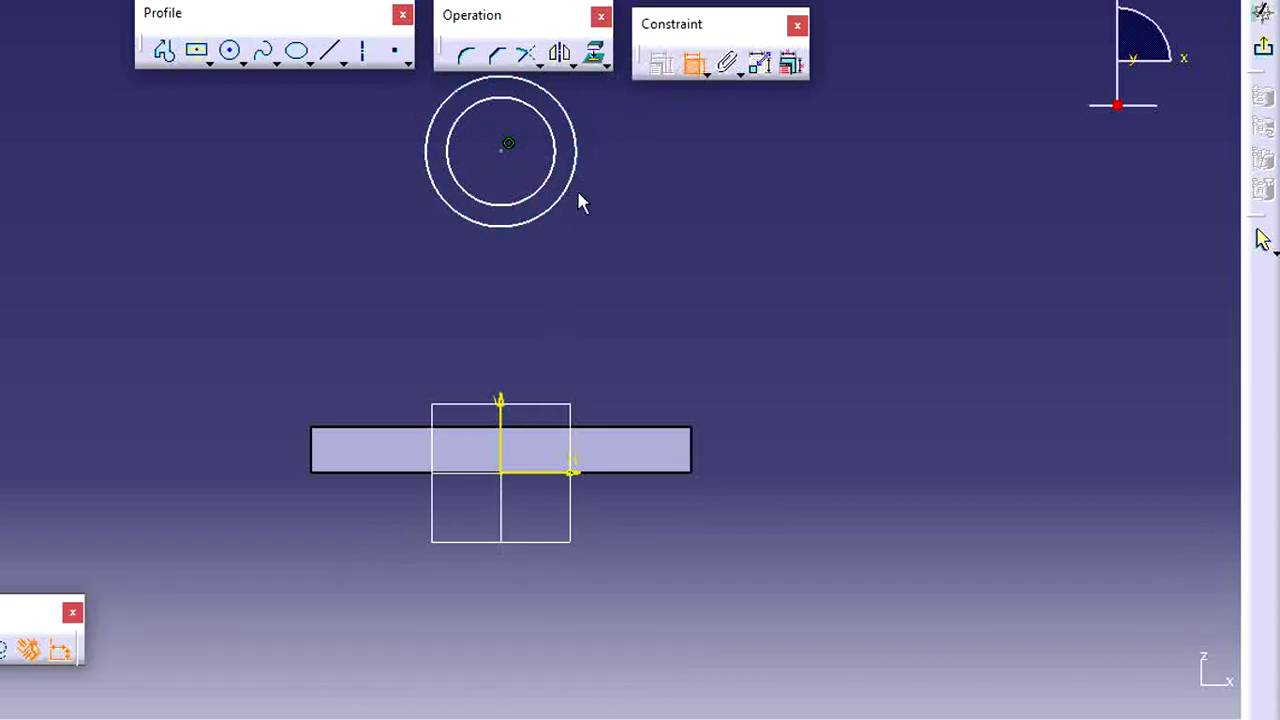
click(571, 180)
click(735, 133)
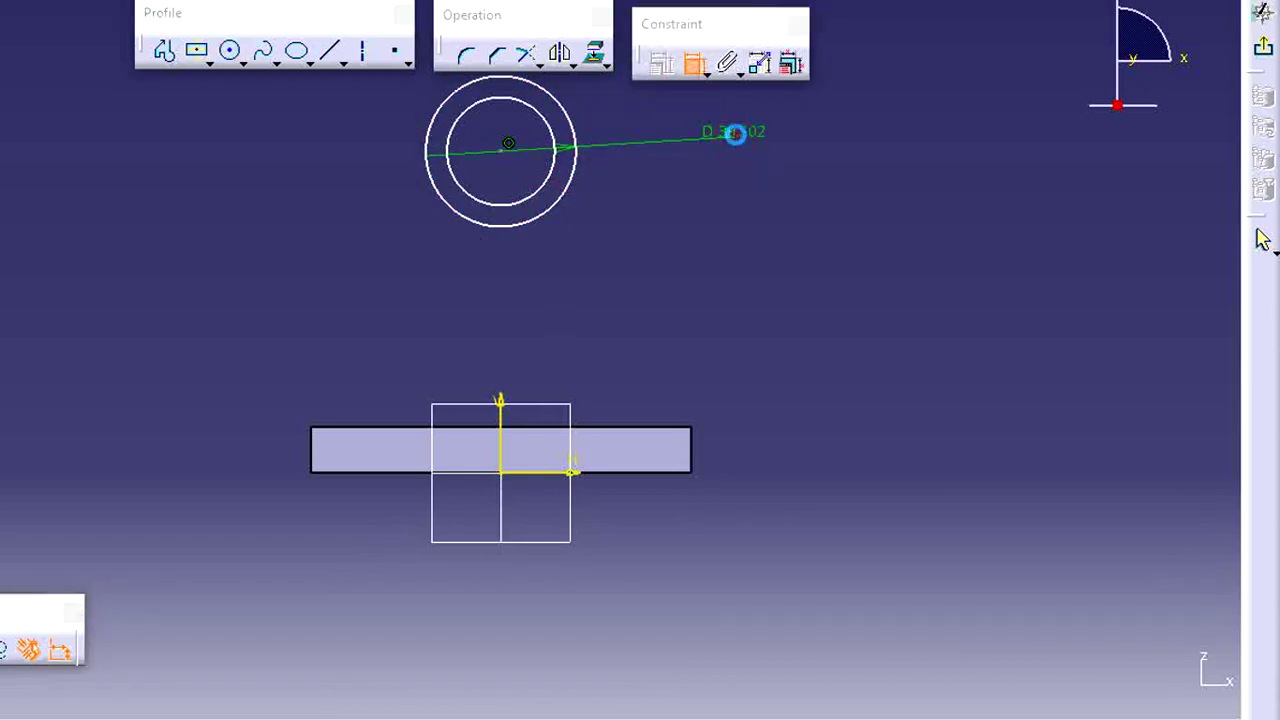
double_click(735, 133)
text(50)
key(Return)
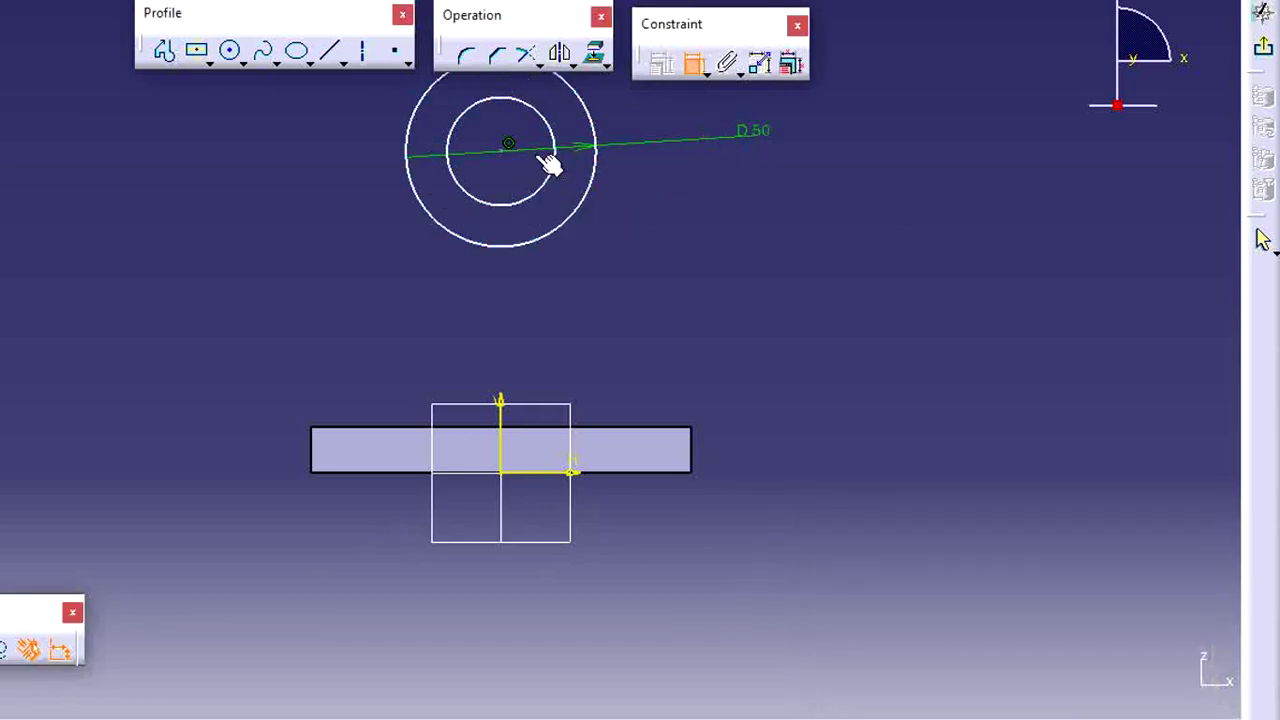
Step: Dimension the inner circle and set its diameter to 25 mm
click(552, 178)
click(772, 160)
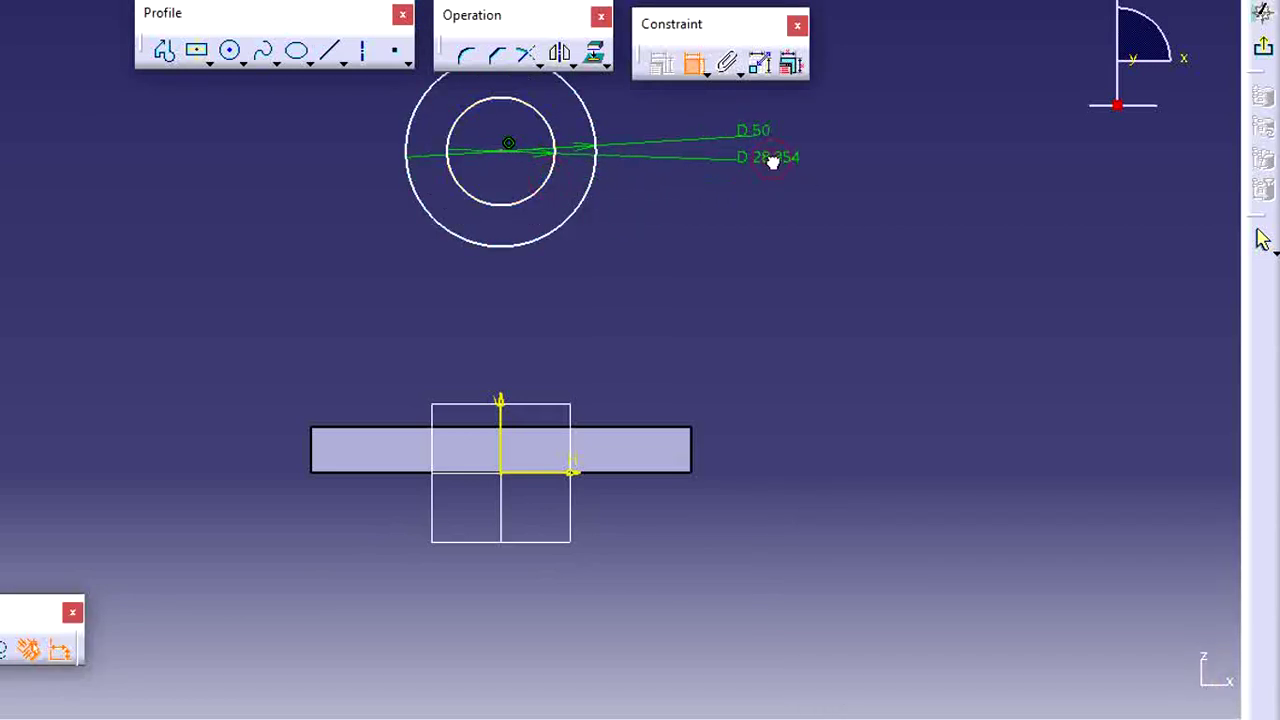
click(770, 157)
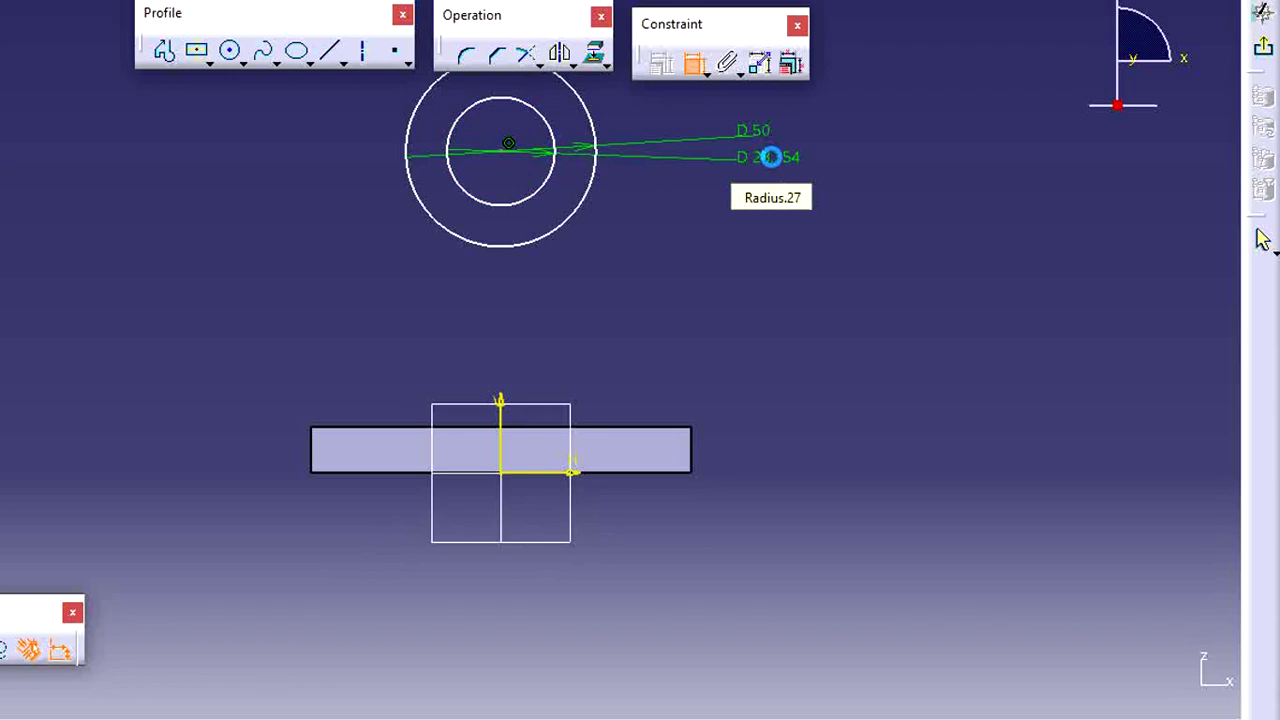
click(571, 406)
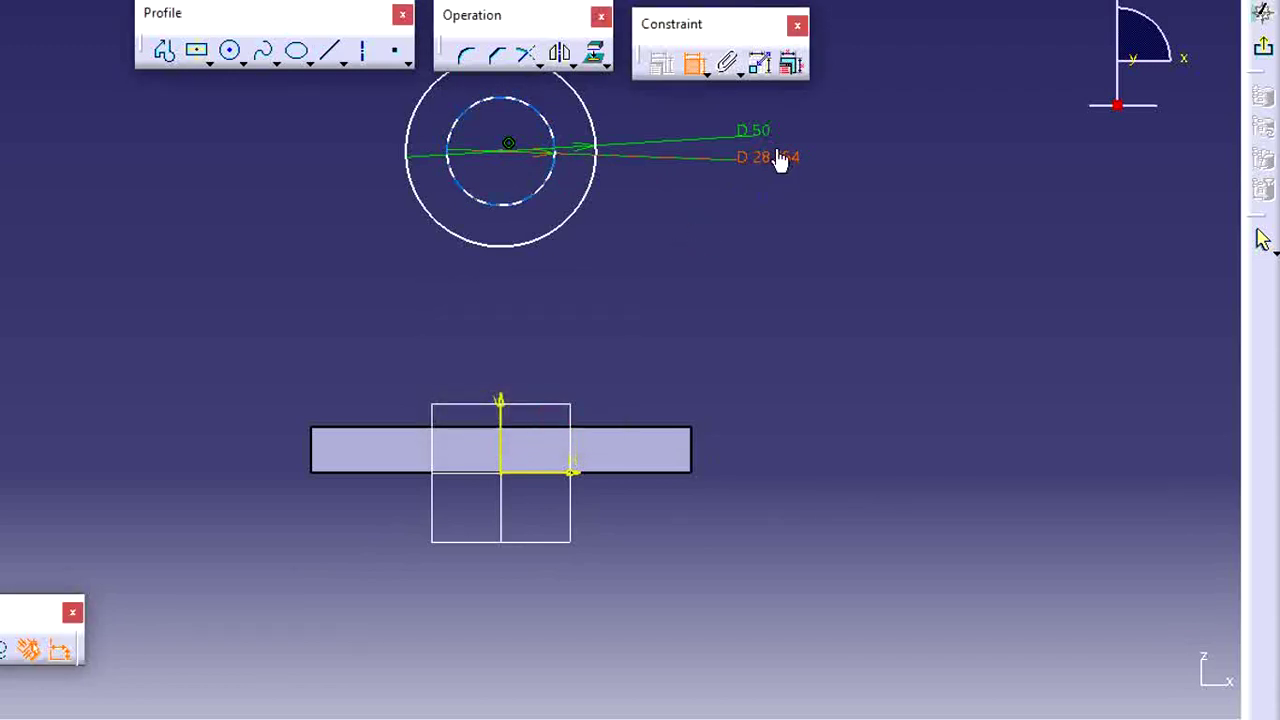
double_click(776, 158)
text(25)
key(Return)
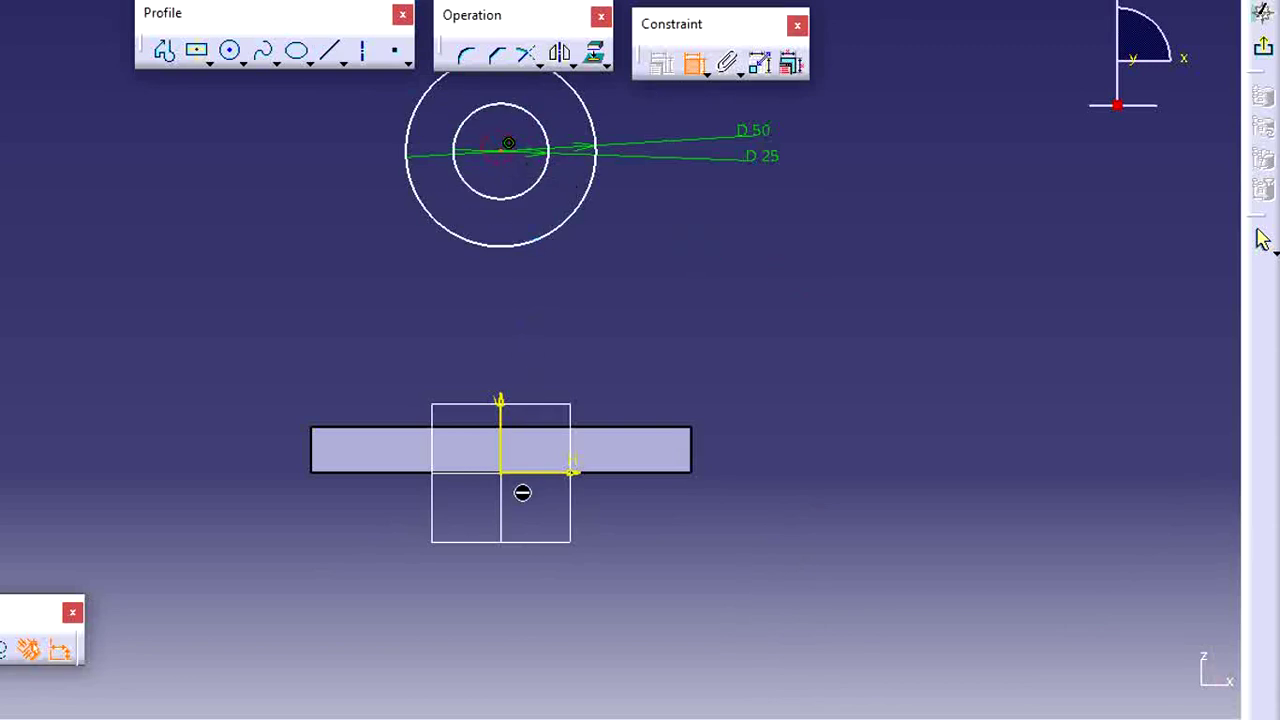
Step: Constrain the circle center 90 mm above the horizontal axis and exit the sketch
click(578, 465)
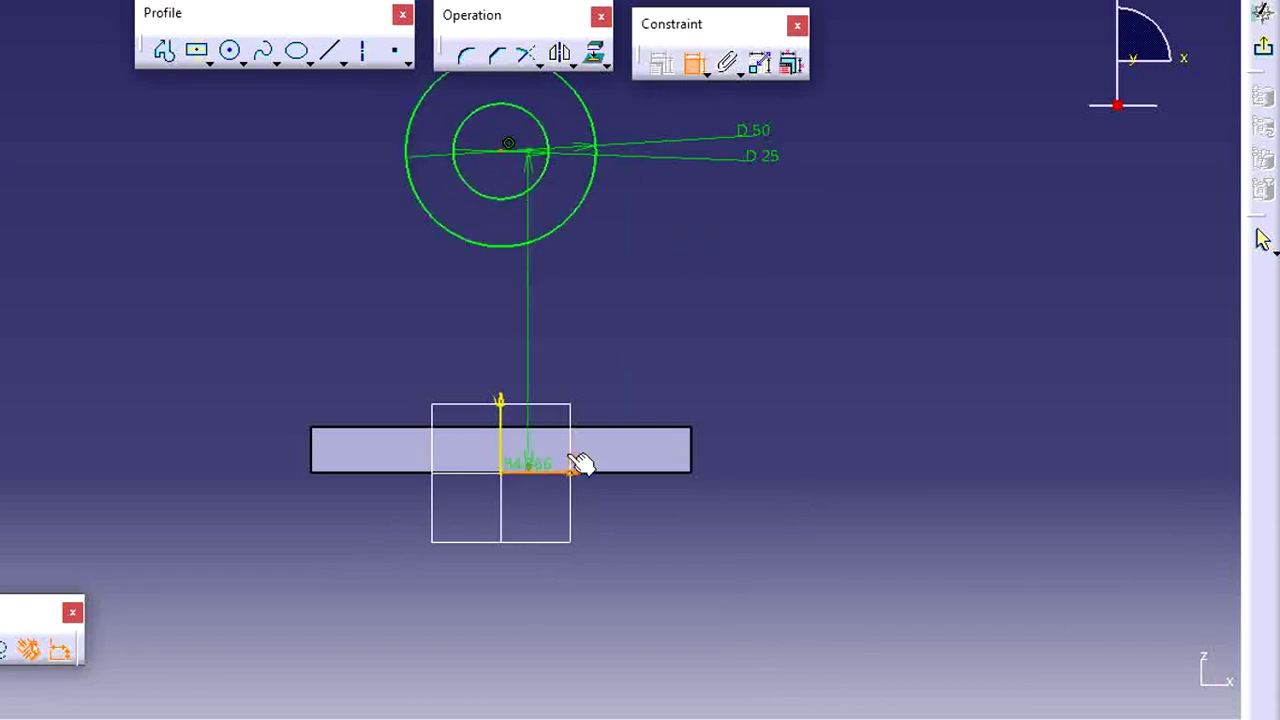
click(793, 273)
double_click(803, 274)
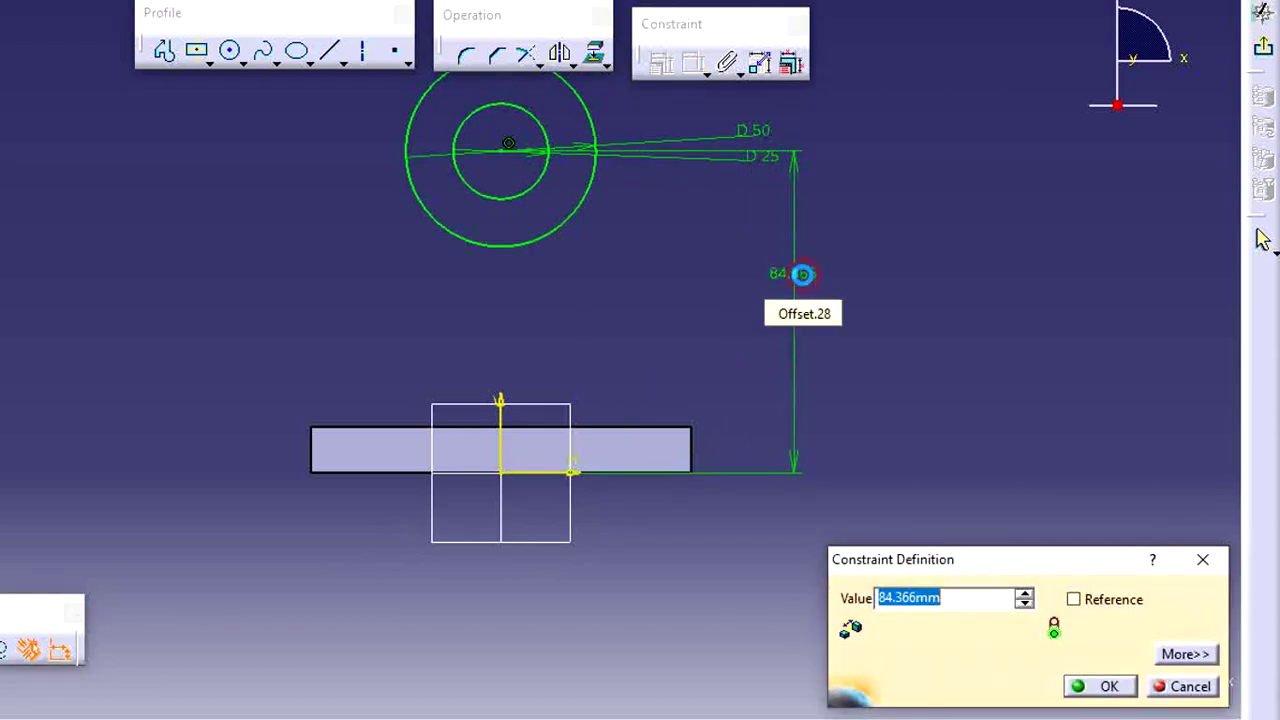
text(90)
key(Return)
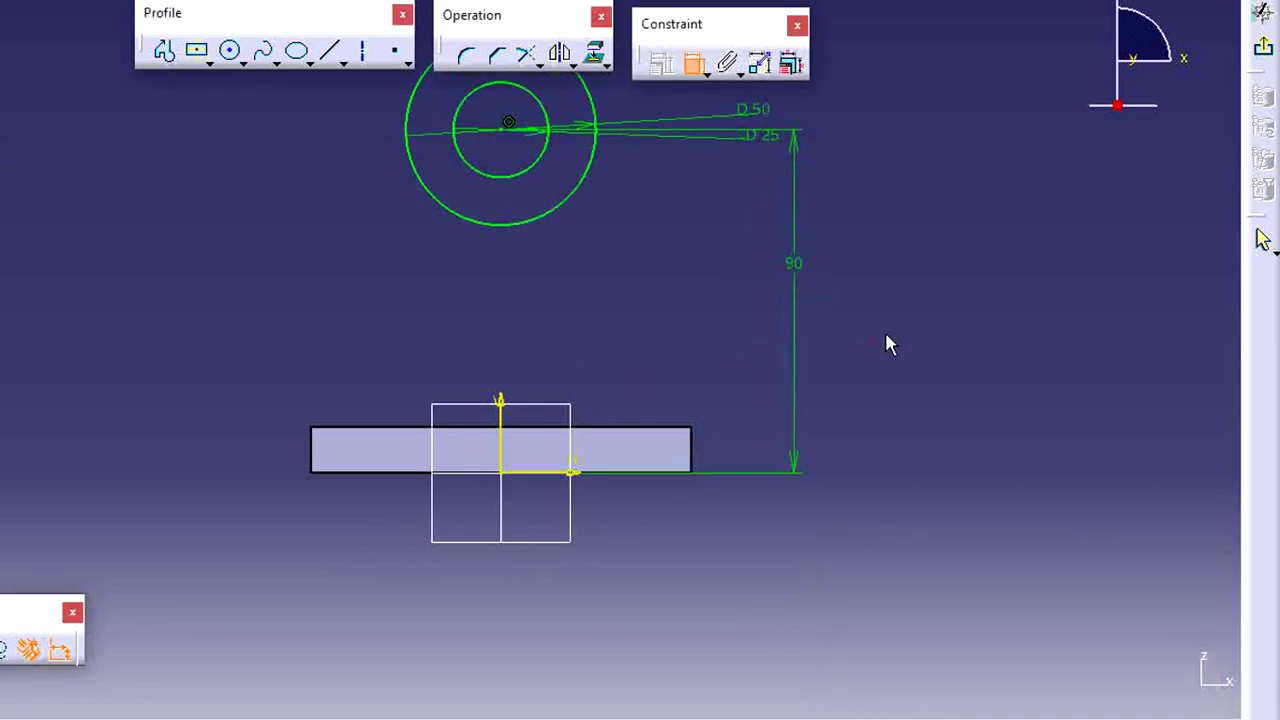
click(1265, 48)
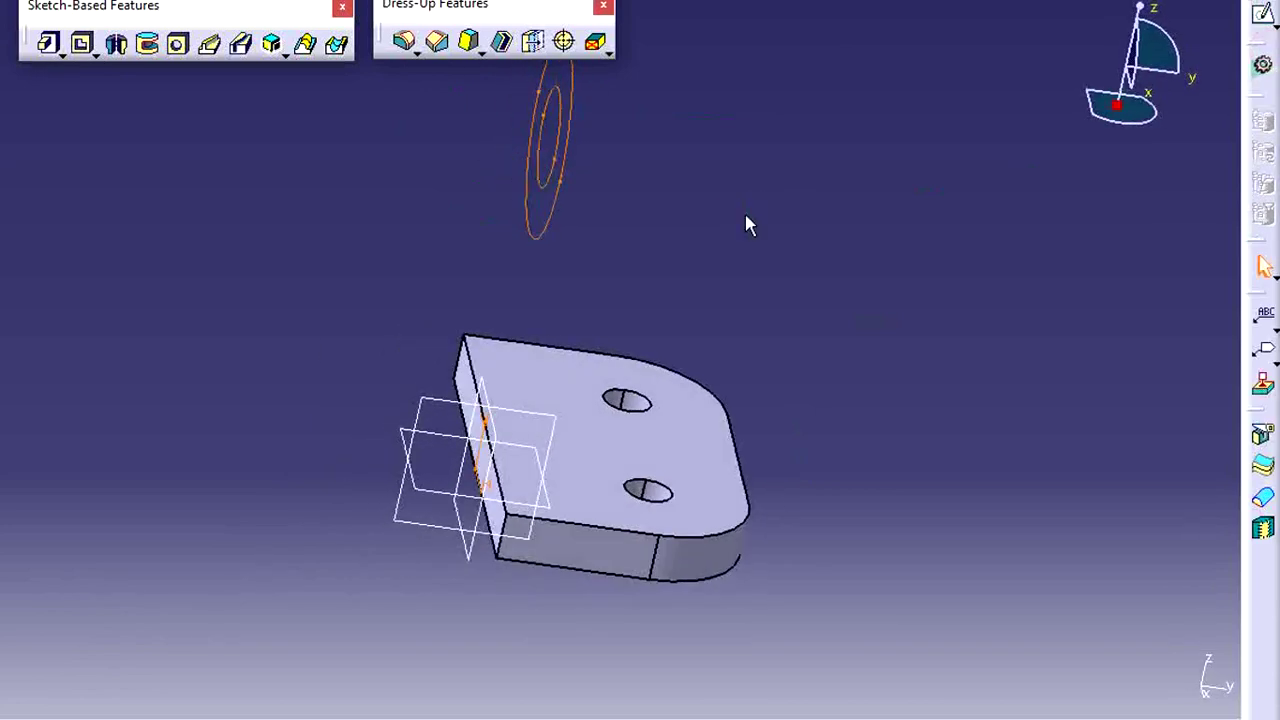
Step: Pad the concentric circles 44 mm in the reversed direction, over the base plate, checking the length in the reference drawing
middle_drag(642, 318, 511, 248)
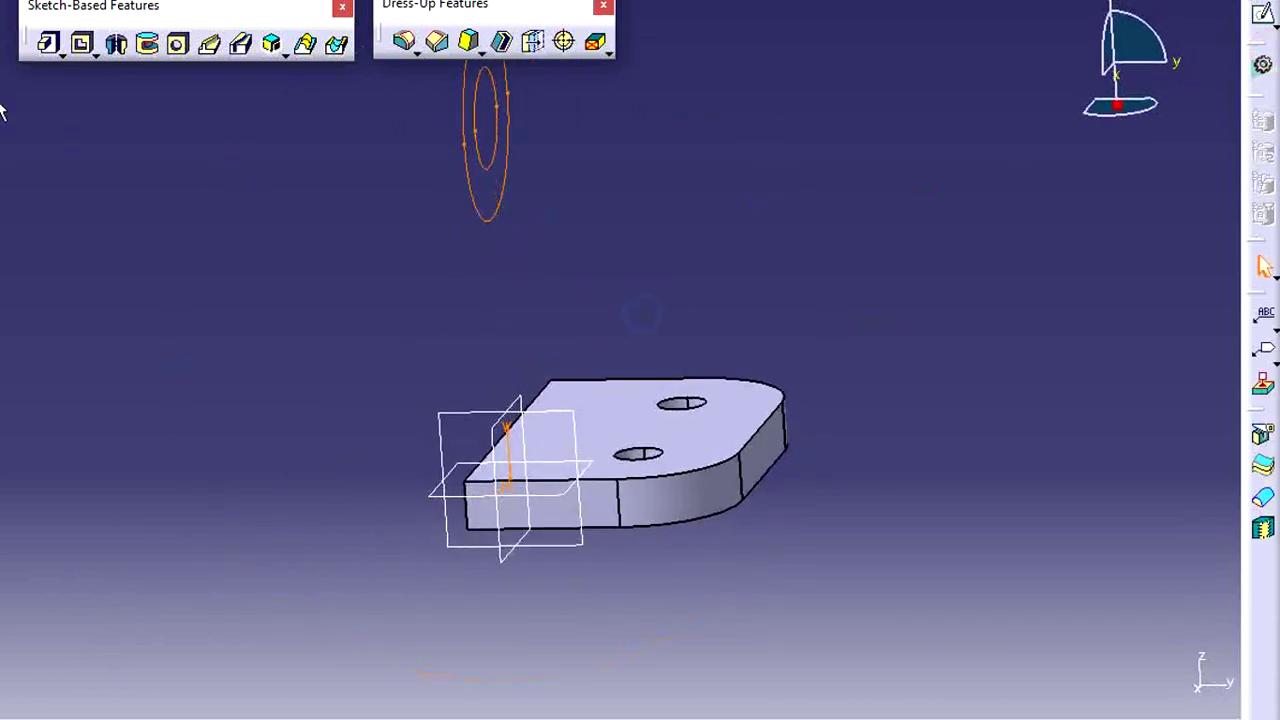
click(46, 48)
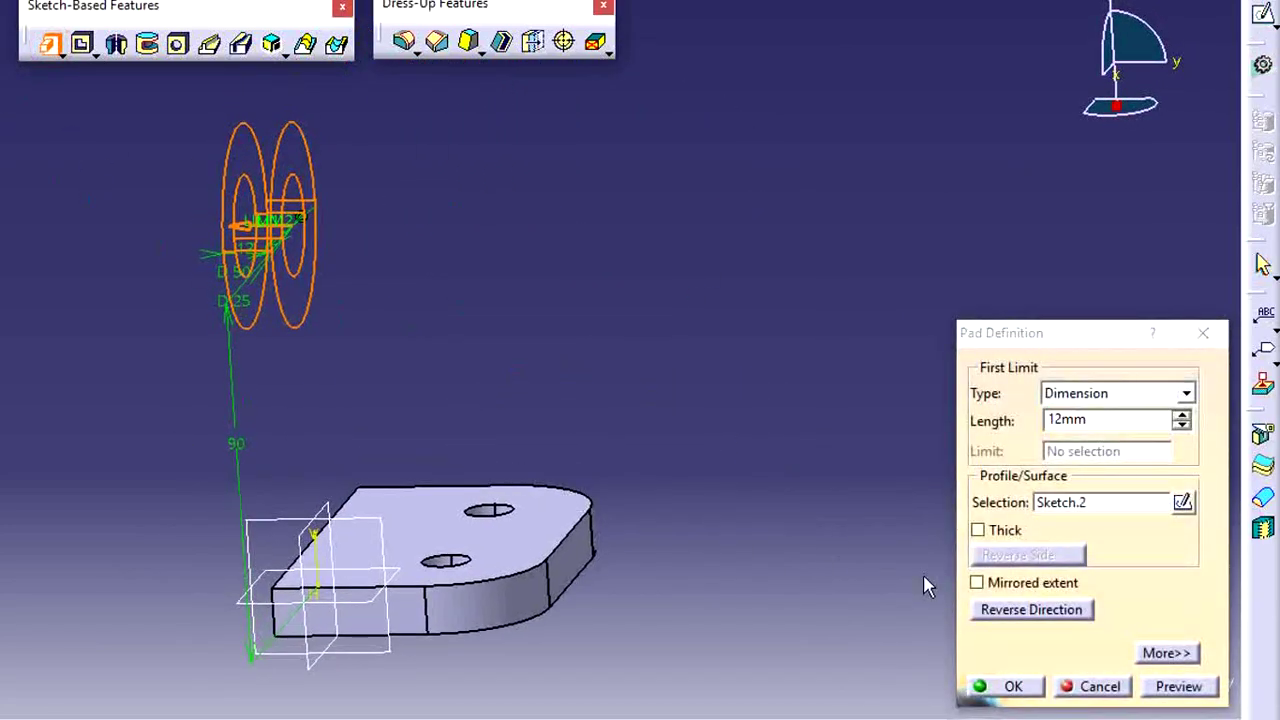
click(1027, 615)
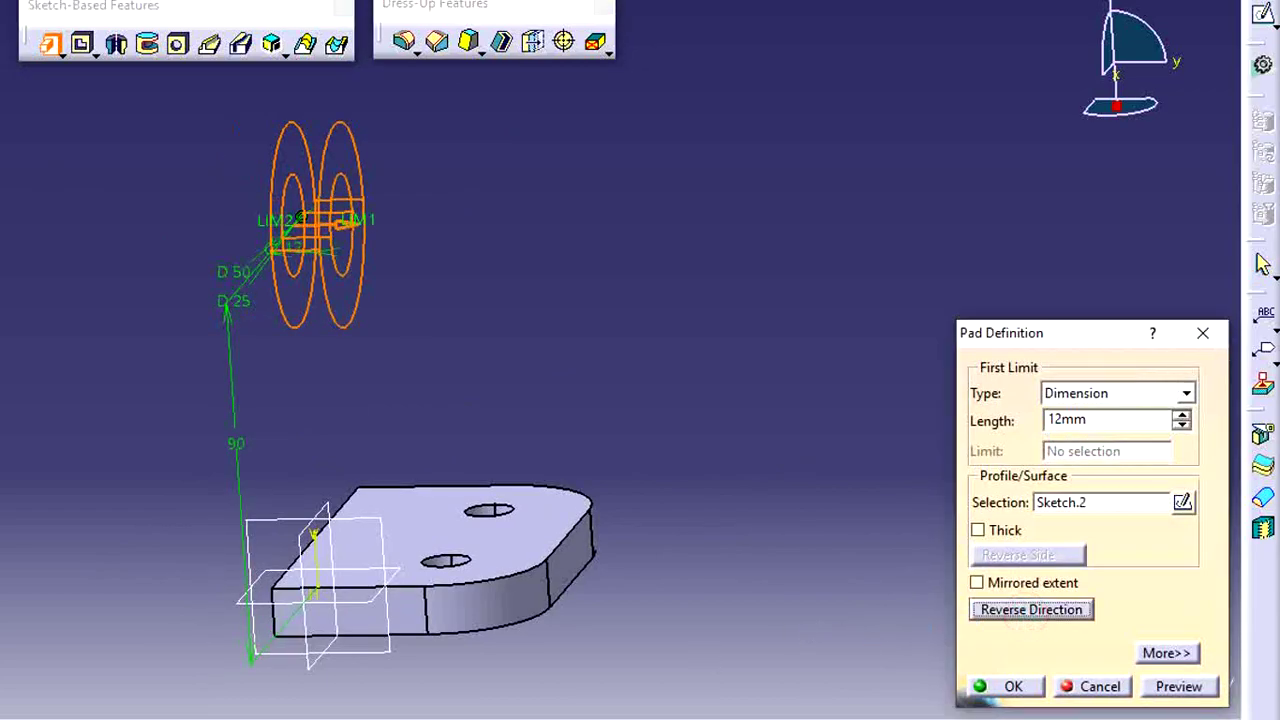
key(alt+Tab)
double_click(1101, 421)
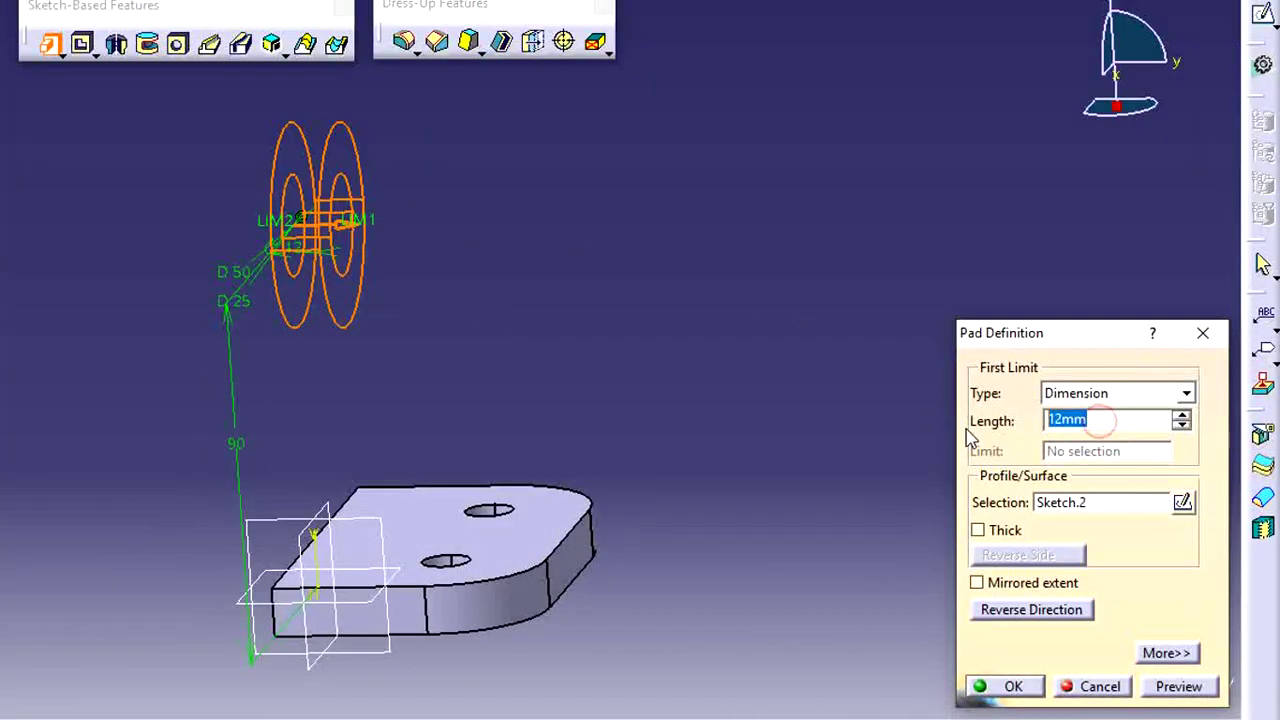
text(44)
click(1180, 687)
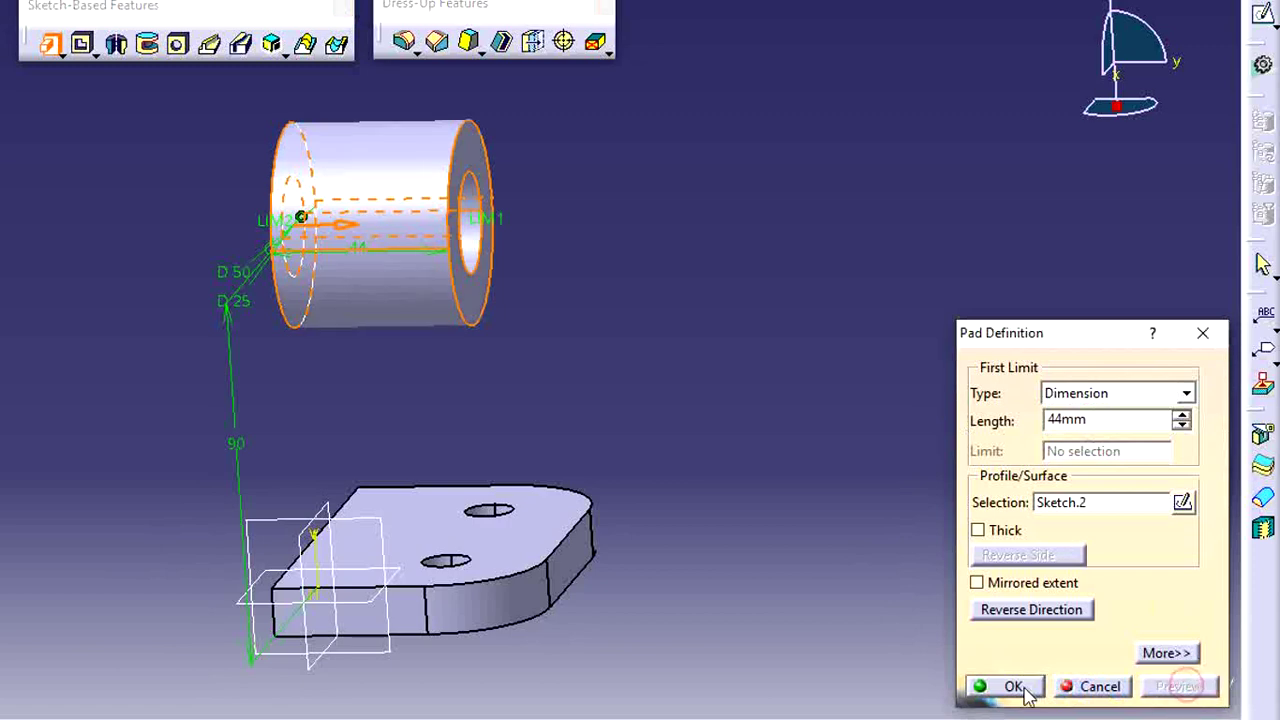
click(1013, 686)
middle_drag(513, 427, 694, 371)
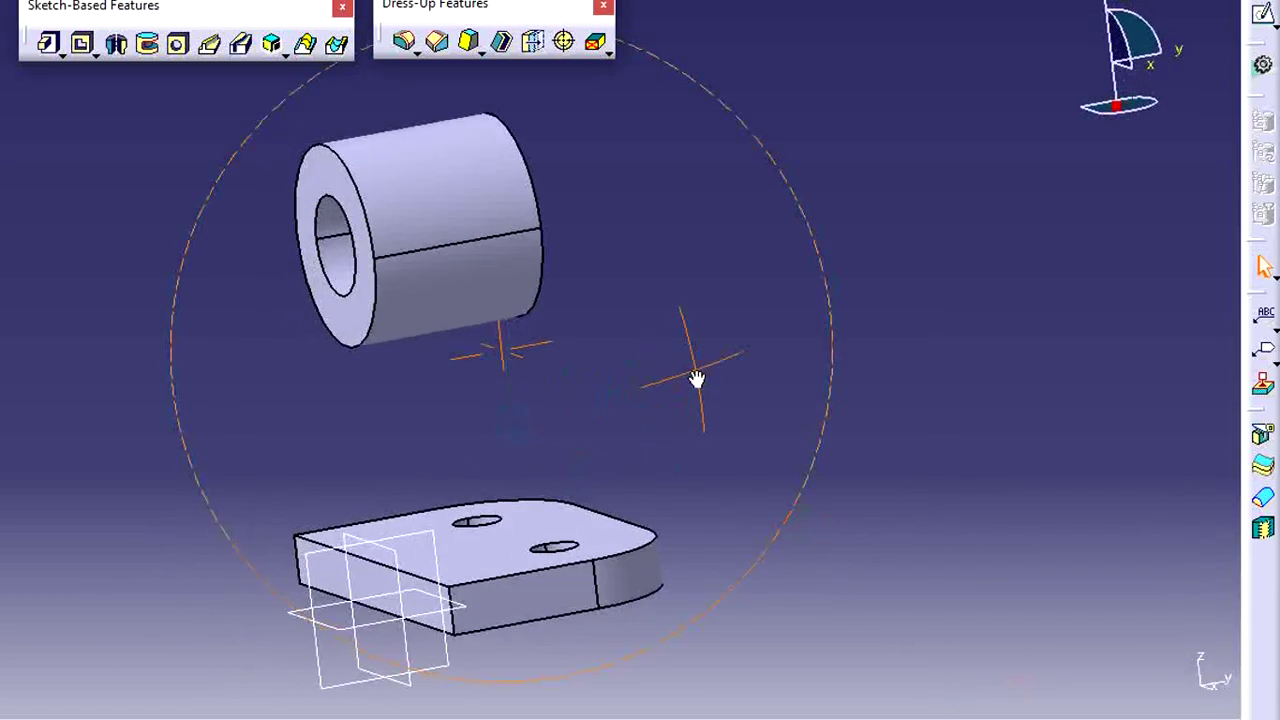
middle_drag(471, 384, 483, 521)
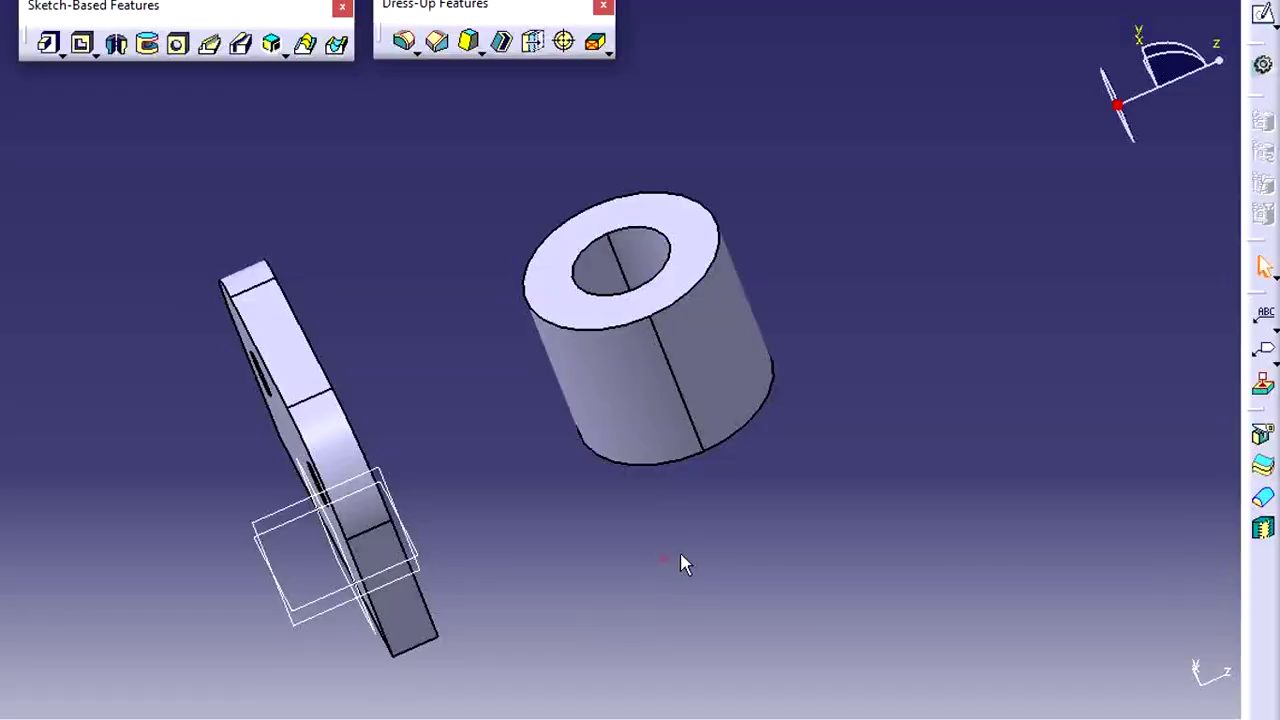
Step: Start a sketch on the cylinder's end face that is flush with the base plate's straight back side
middle_drag(700, 466, 760, 500)
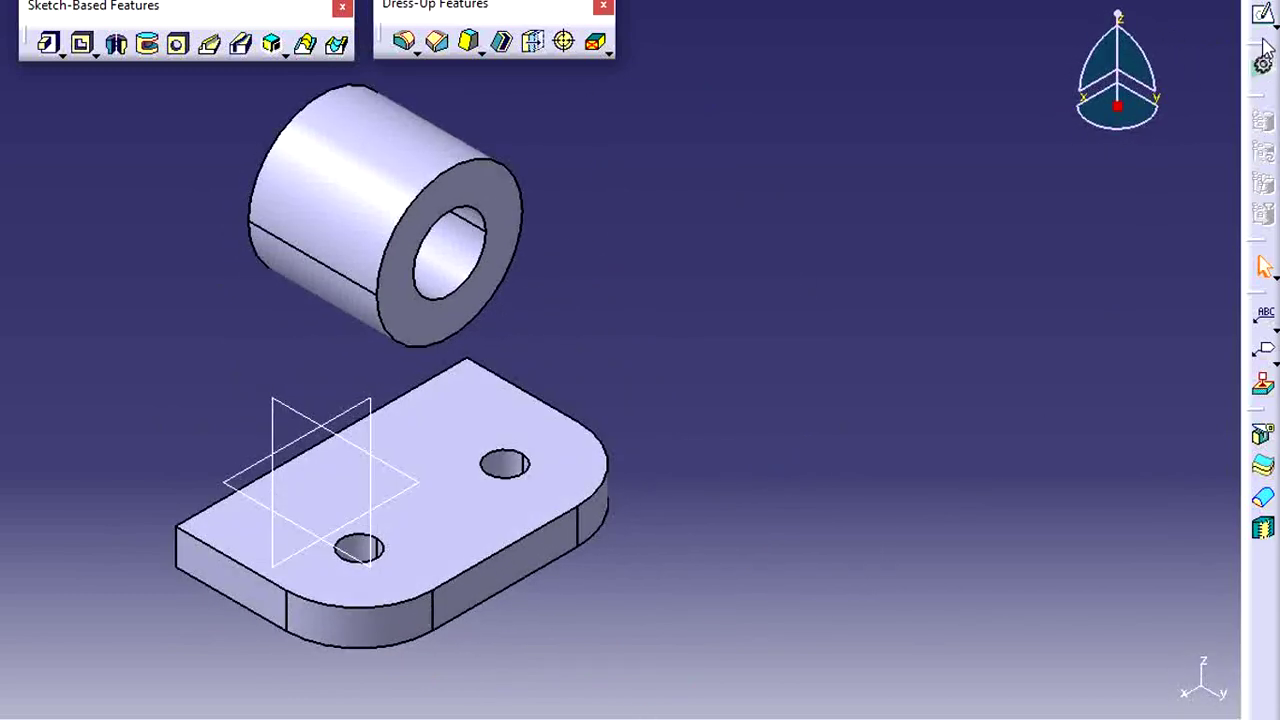
middle_drag(330, 480, 549, 388)
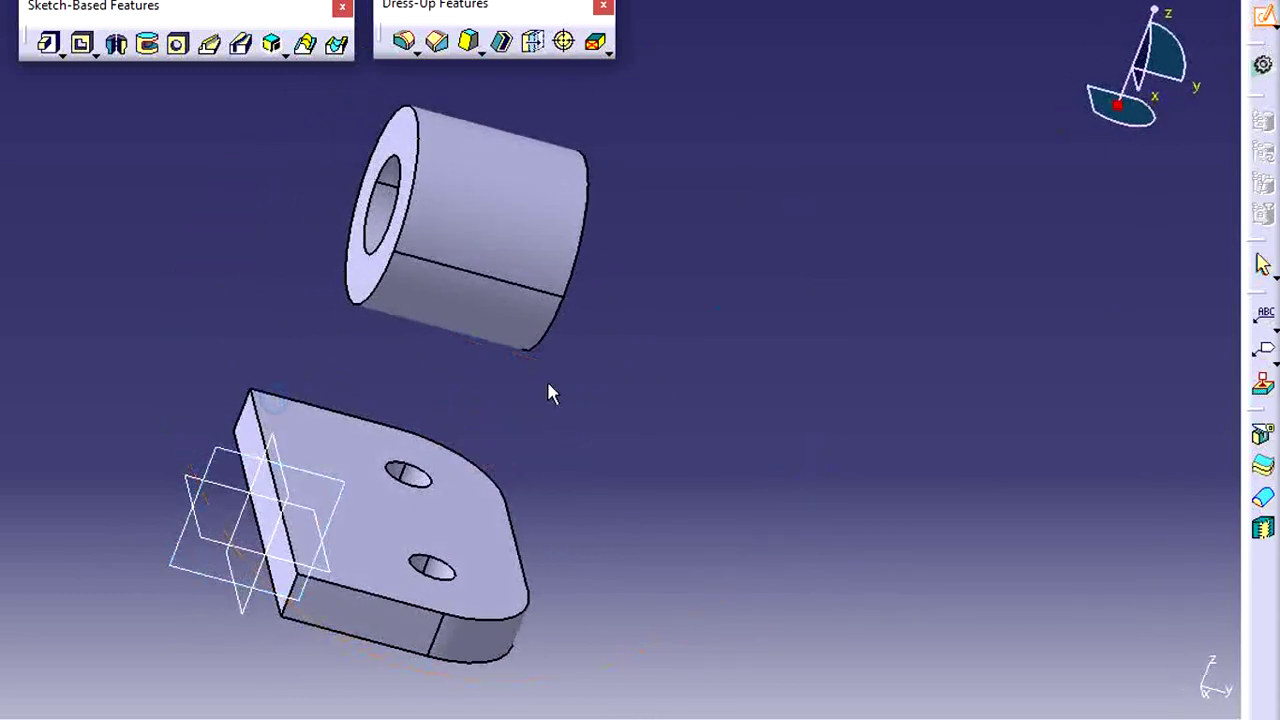
click(371, 283)
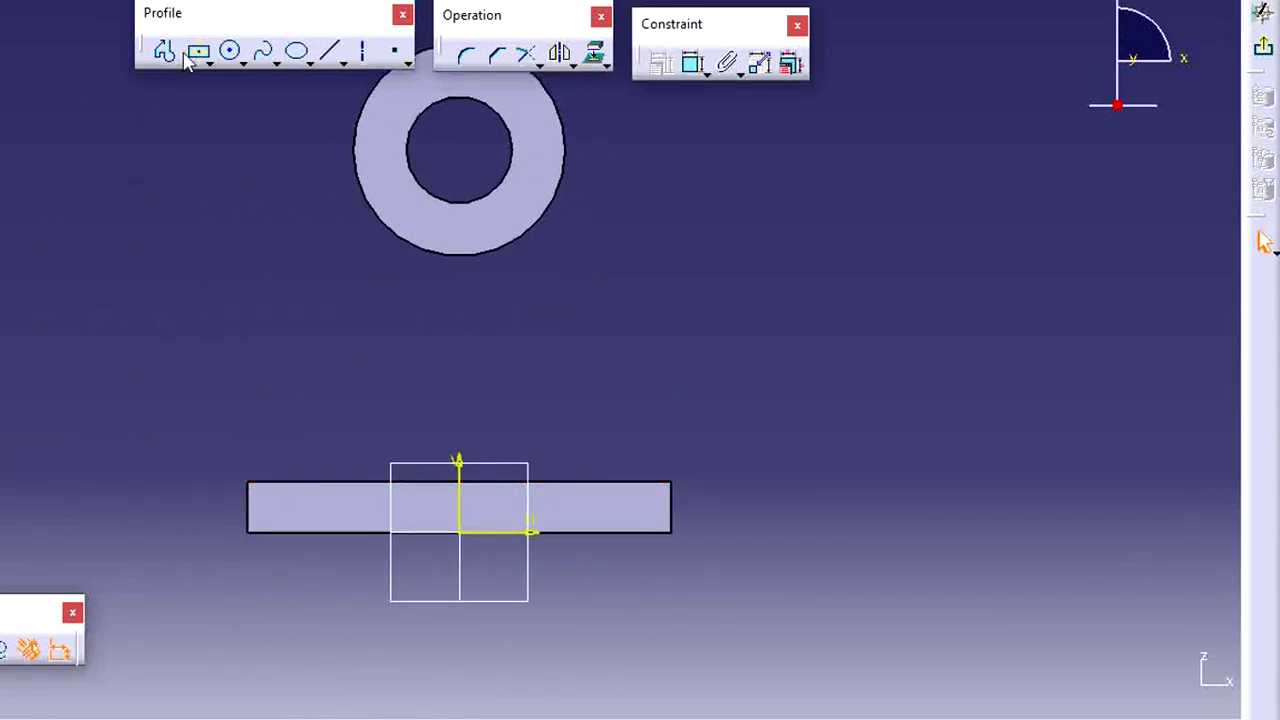
click(540, 216)
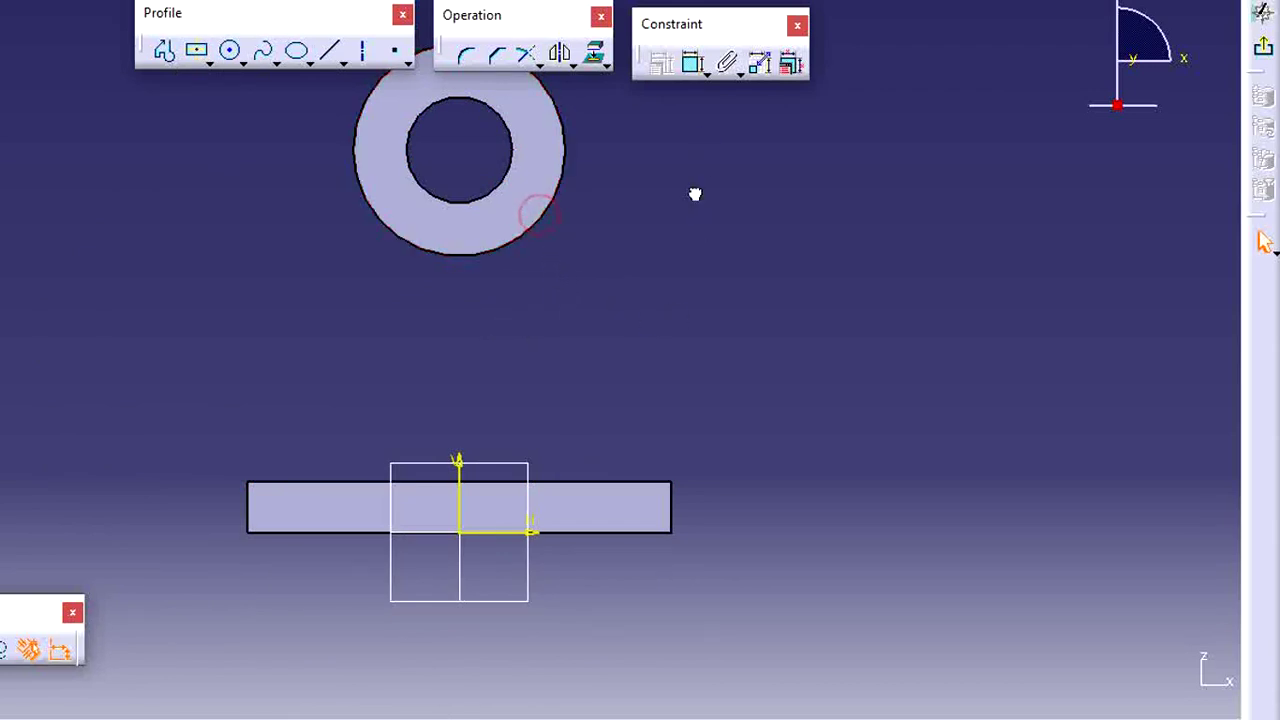
Step: Project the cylinder's outer circle and the base plate's upper back edge into the sketch
click(597, 55)
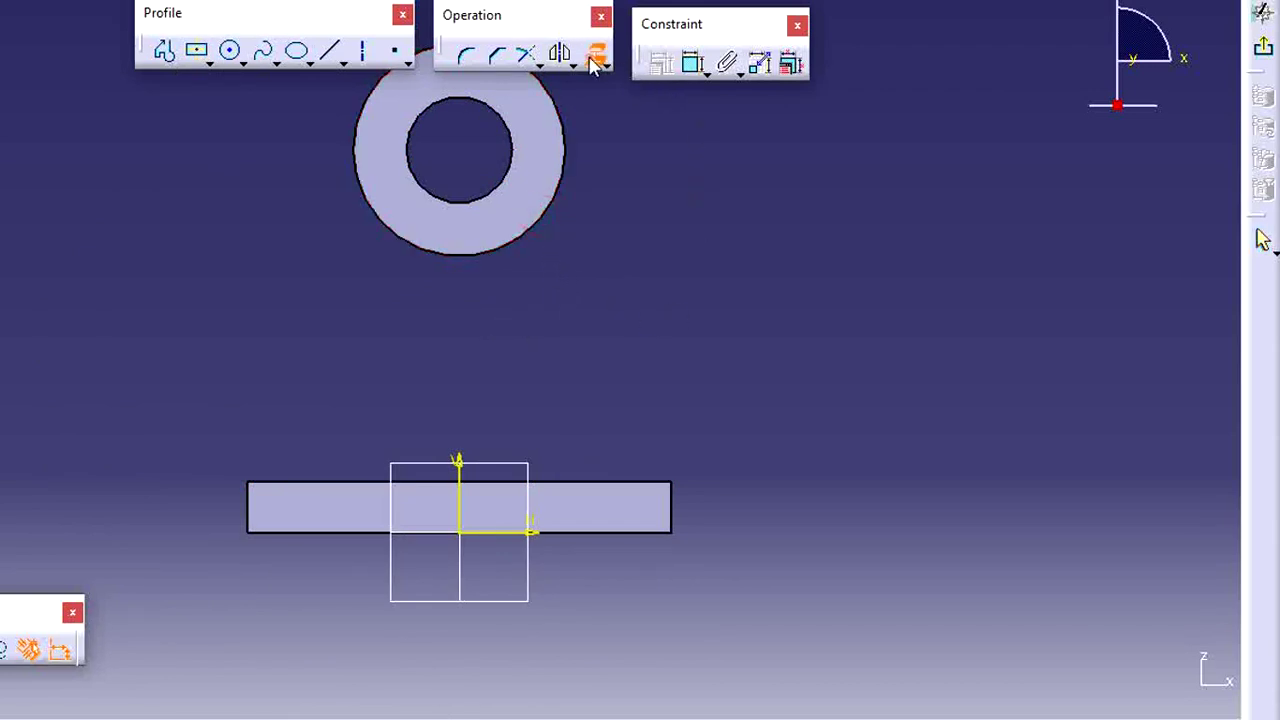
click(540, 250)
click(643, 483)
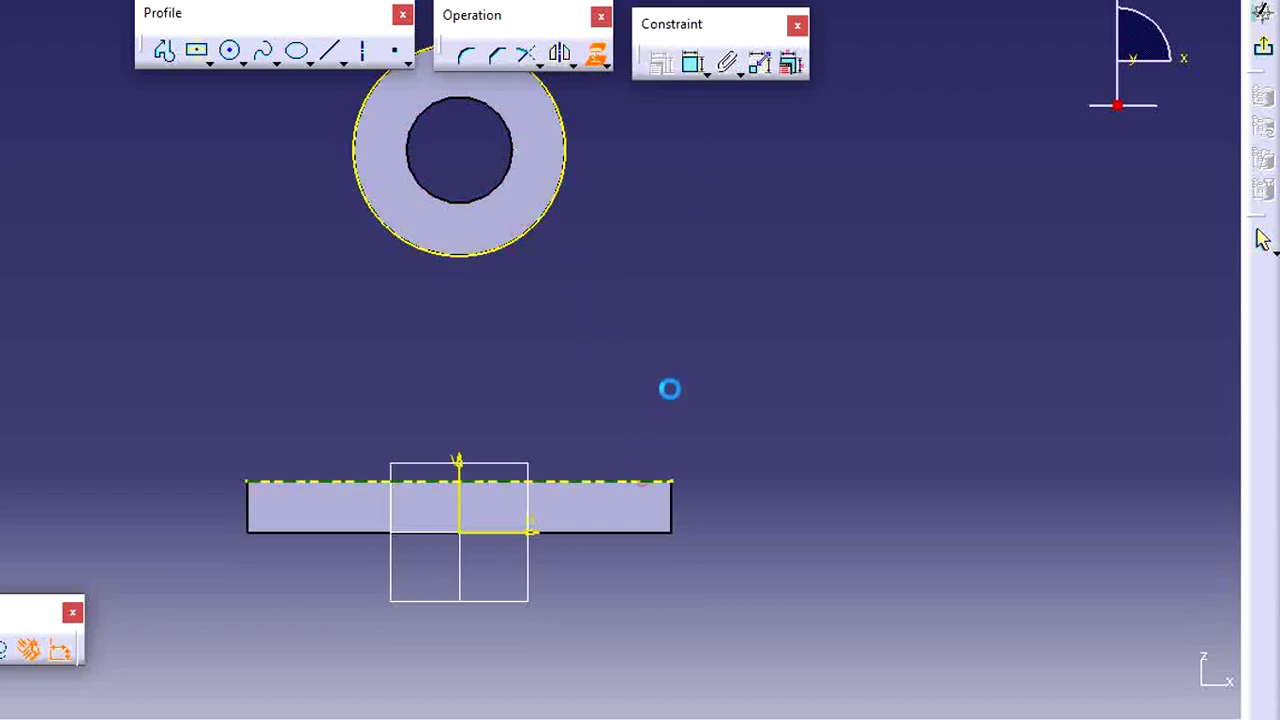
click(607, 66)
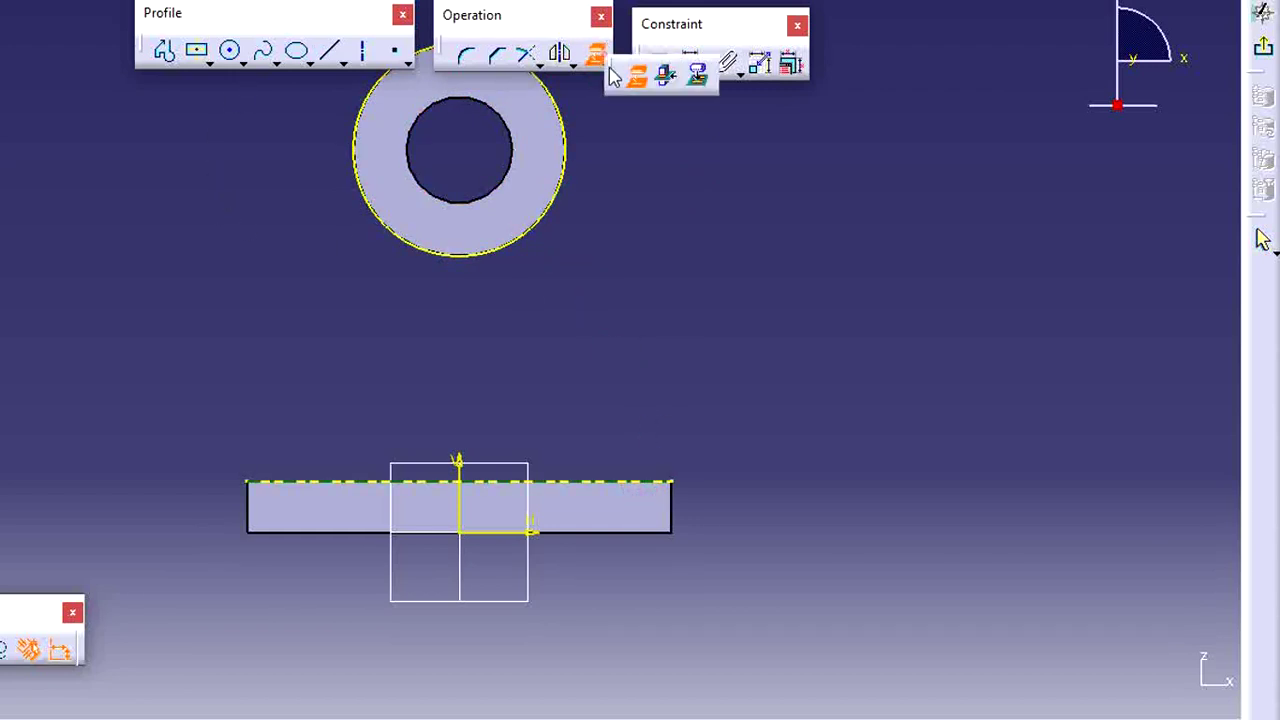
click(638, 192)
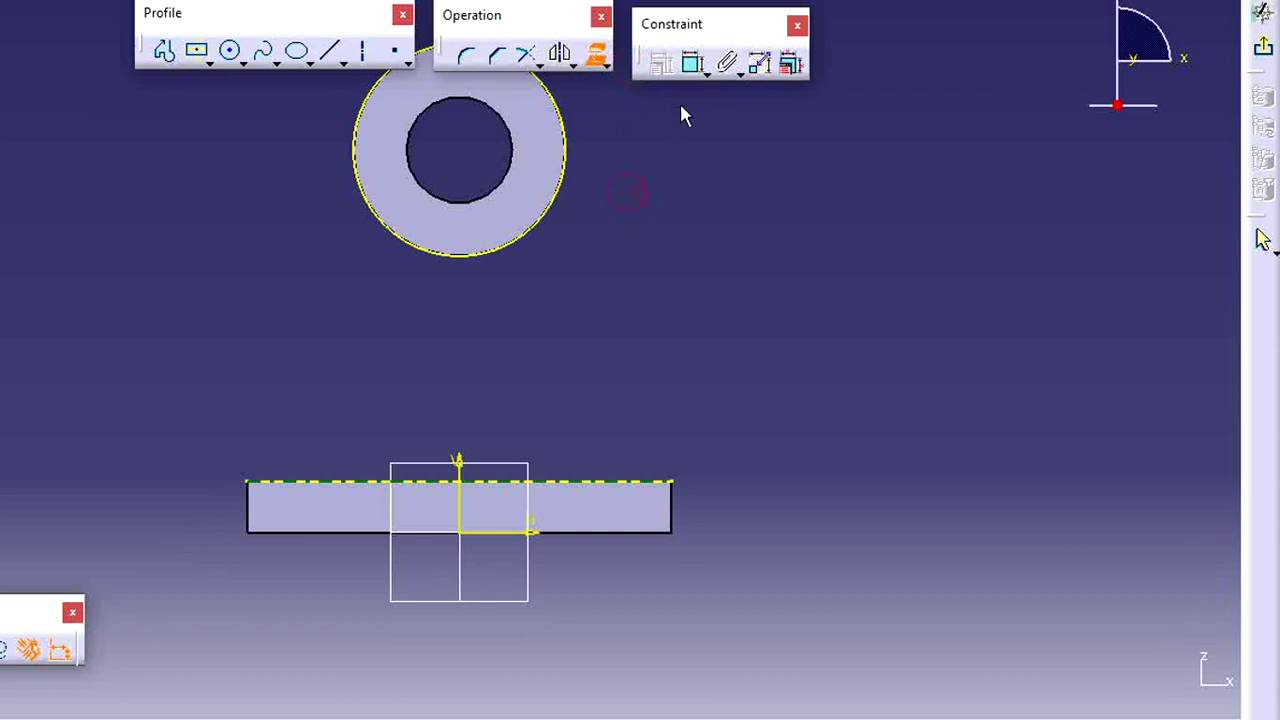
Step: Draw a profile line from the left end of the projected plate edge, at H -50 mm and V 12 mm, tangent to the outer circle
drag(153, 47, 157, 55)
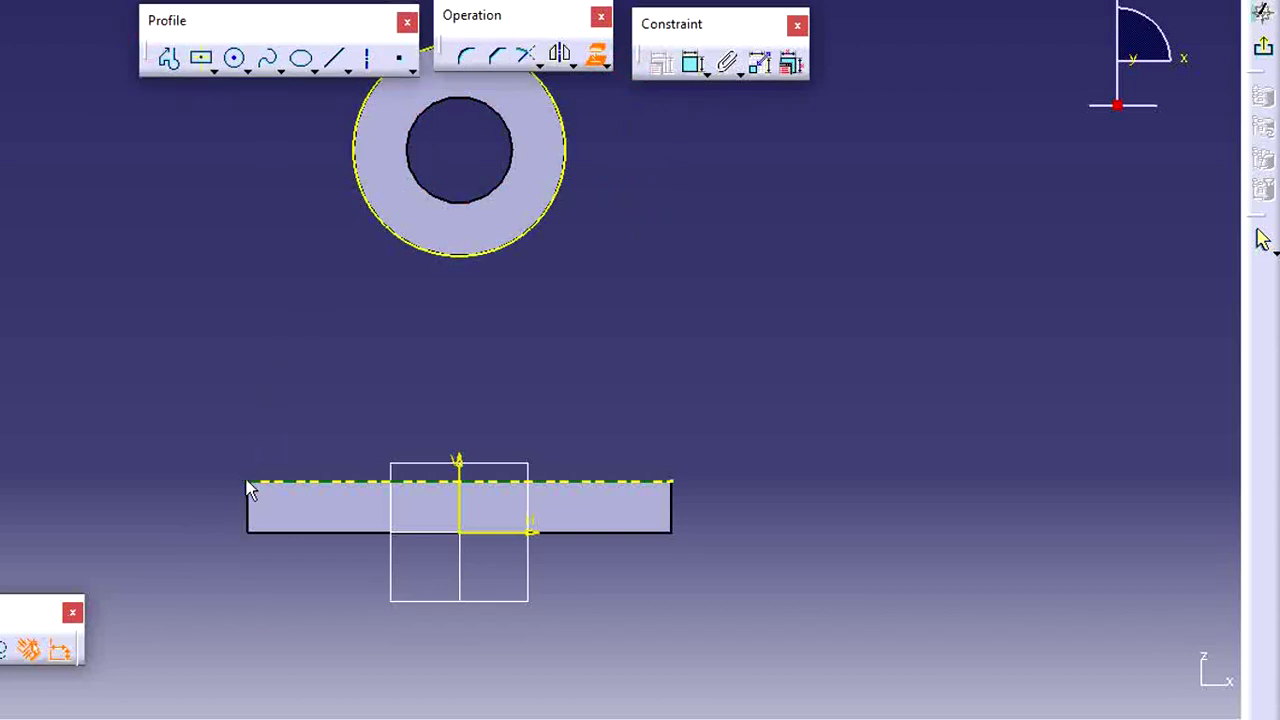
click(168, 58)
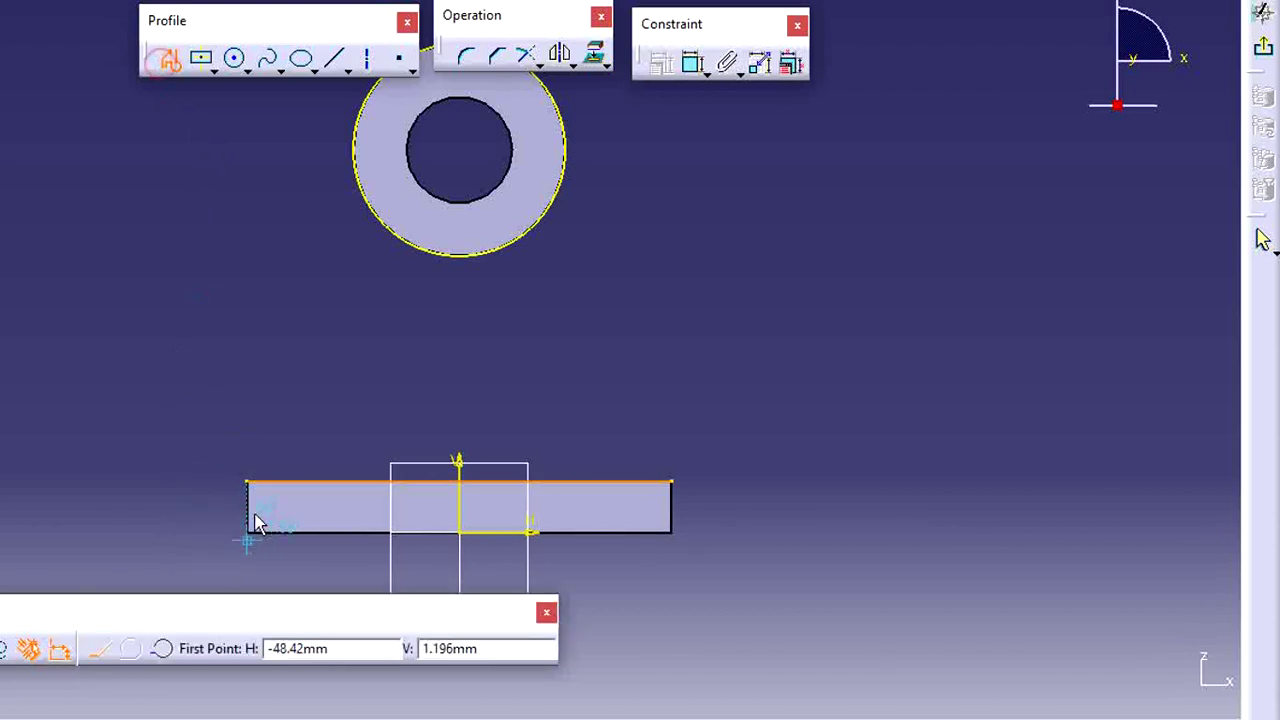
click(248, 486)
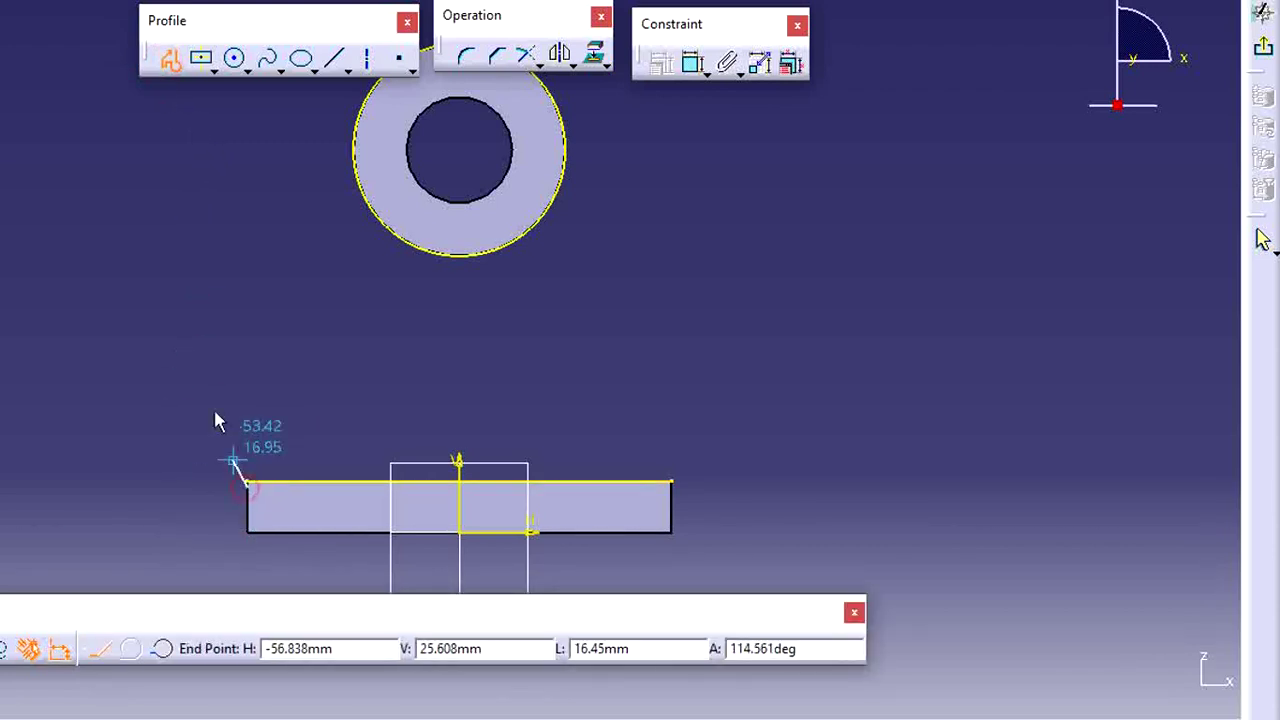
click(168, 60)
click(170, 60)
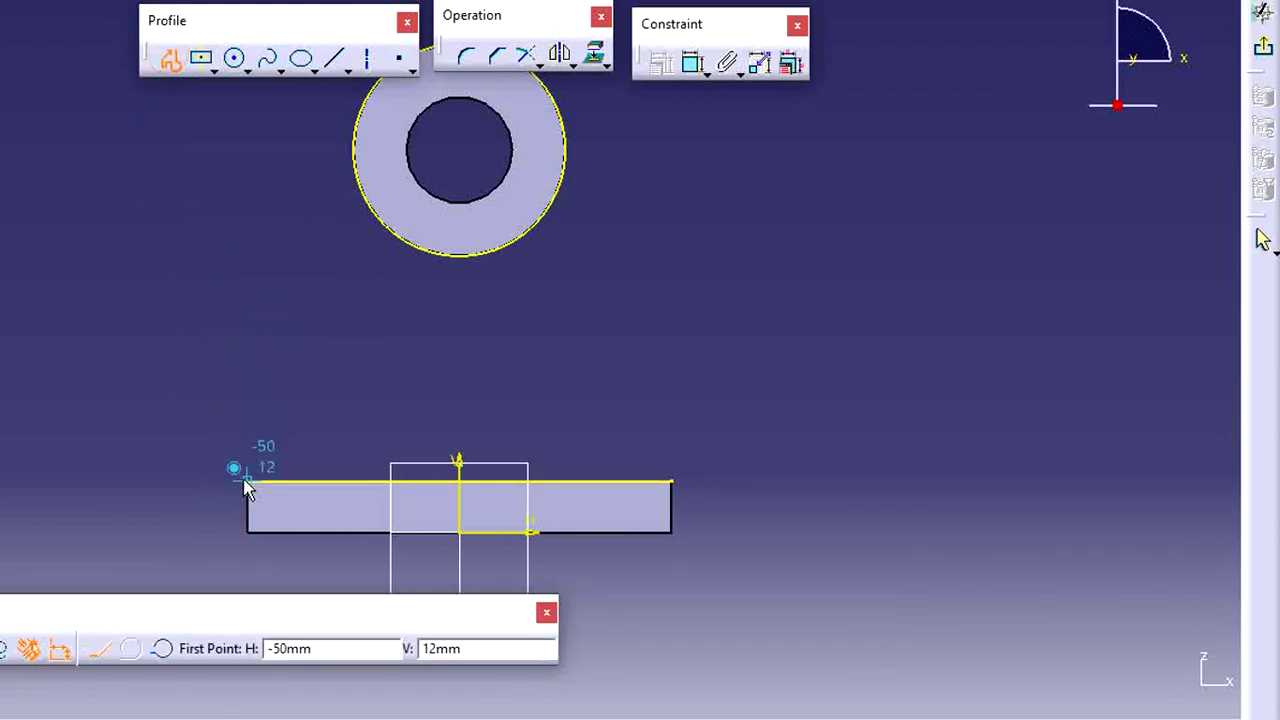
click(248, 482)
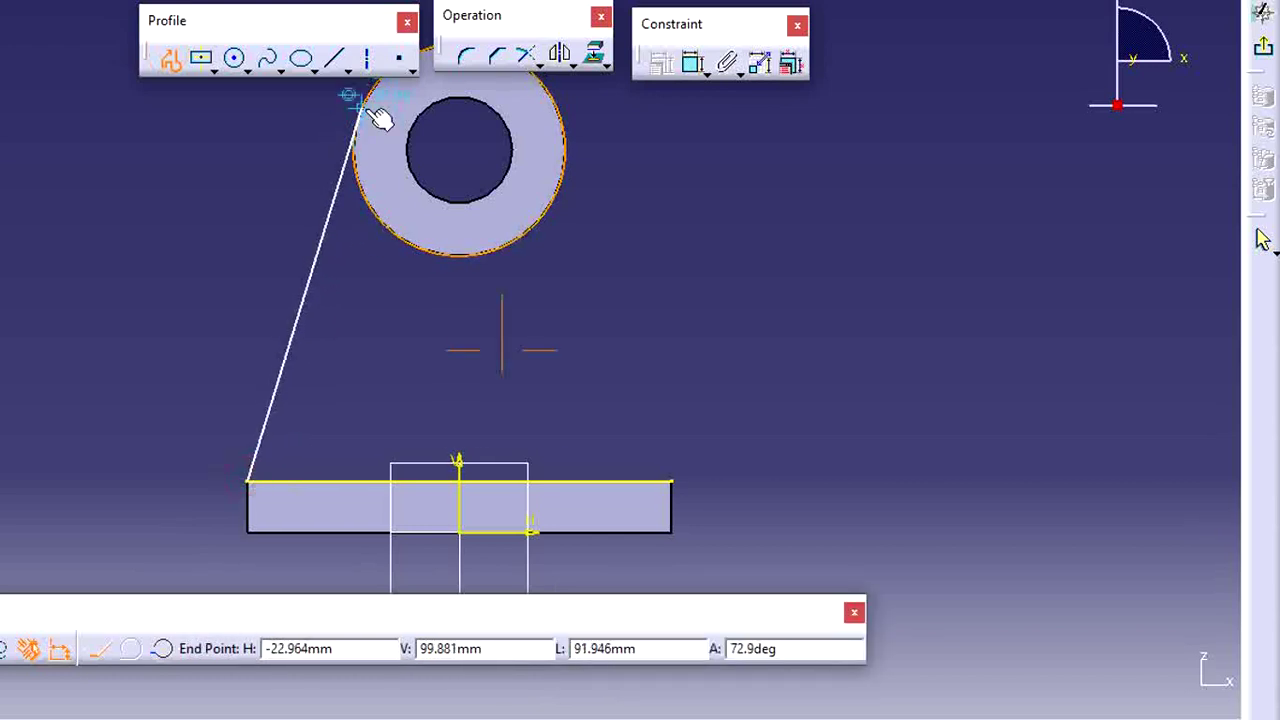
middle_drag(380, 118, 362, 262)
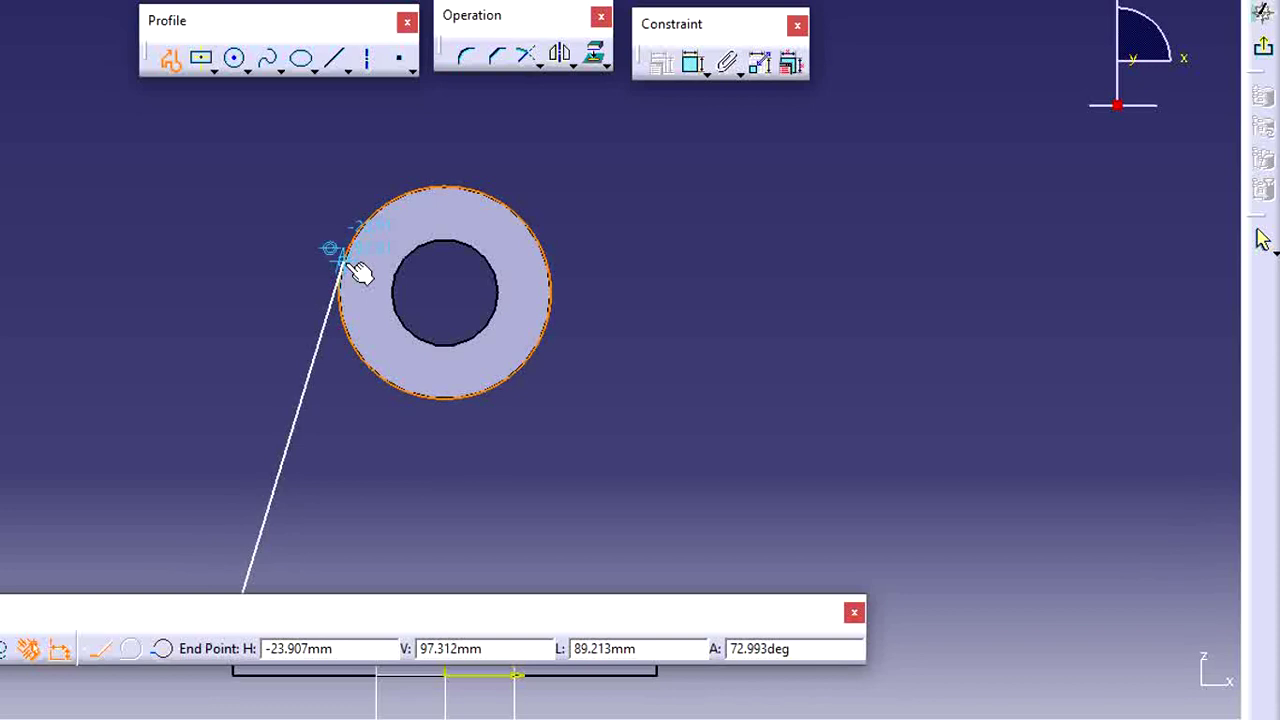
click(351, 258)
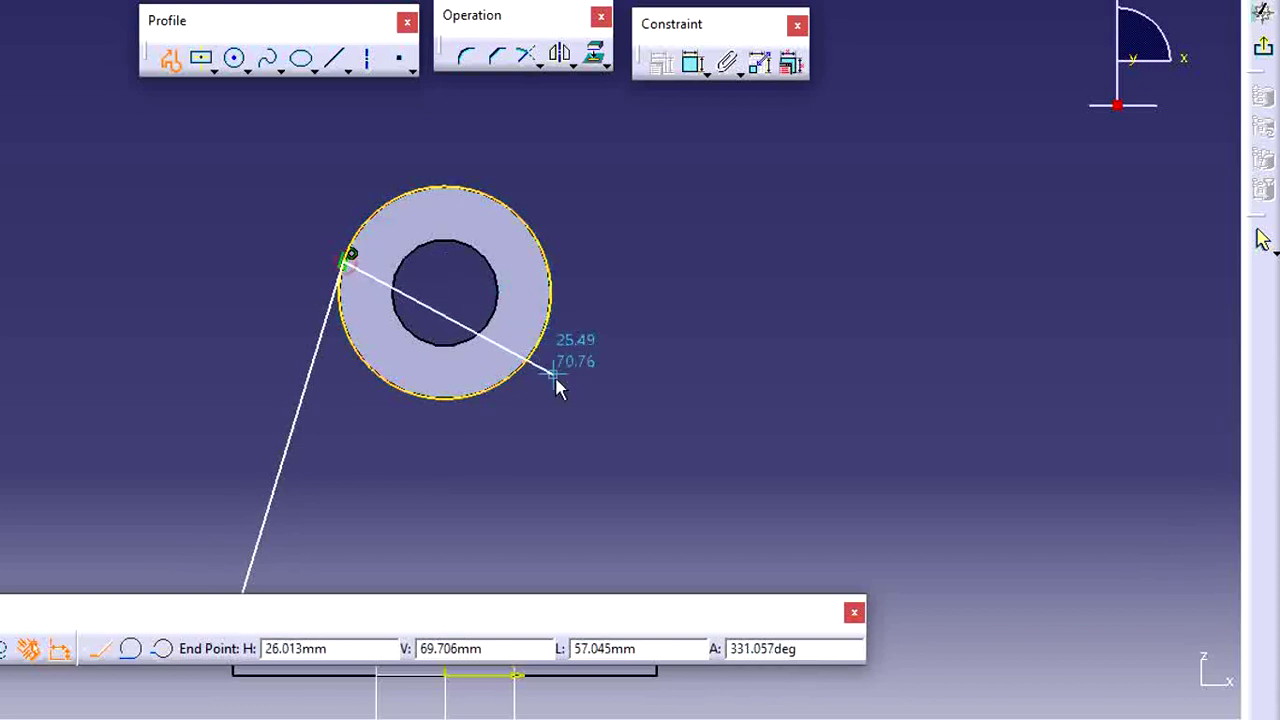
click(172, 61)
click(211, 203)
middle_drag(469, 389, 437, 366)
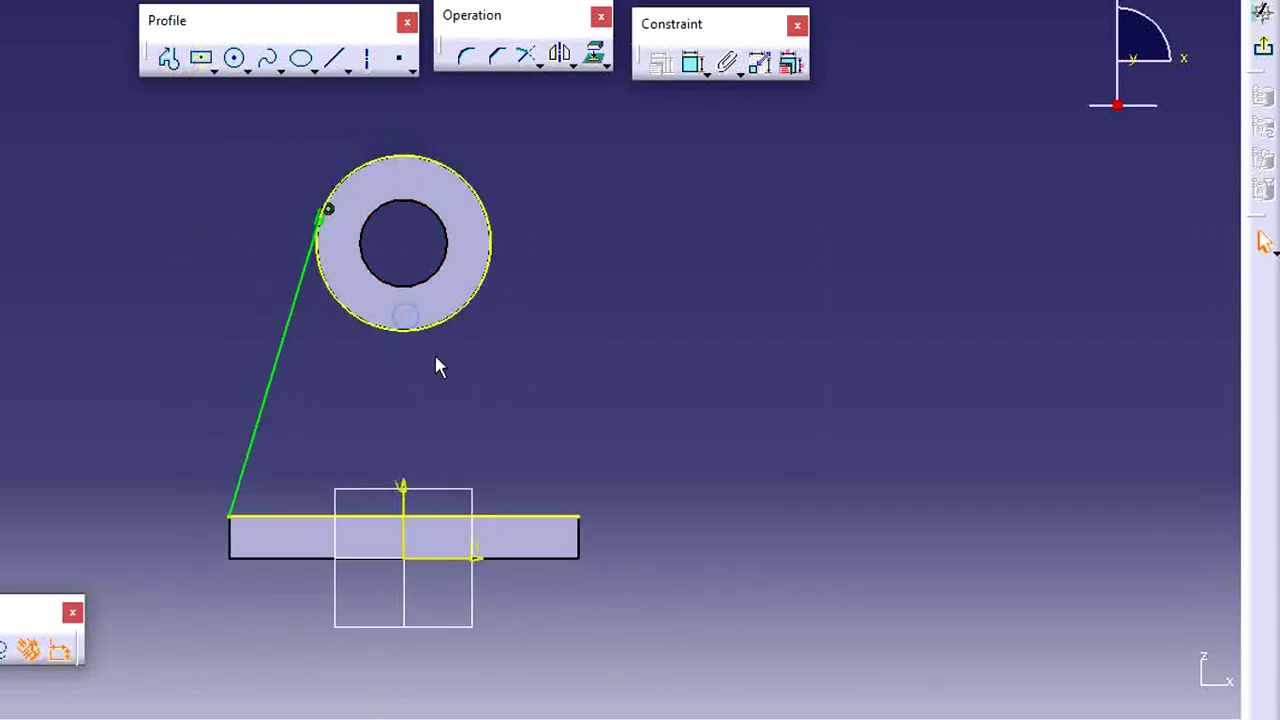
Step: Draw a matching line from the right end of the projected plate edge to the right side of the outer circle
click(169, 58)
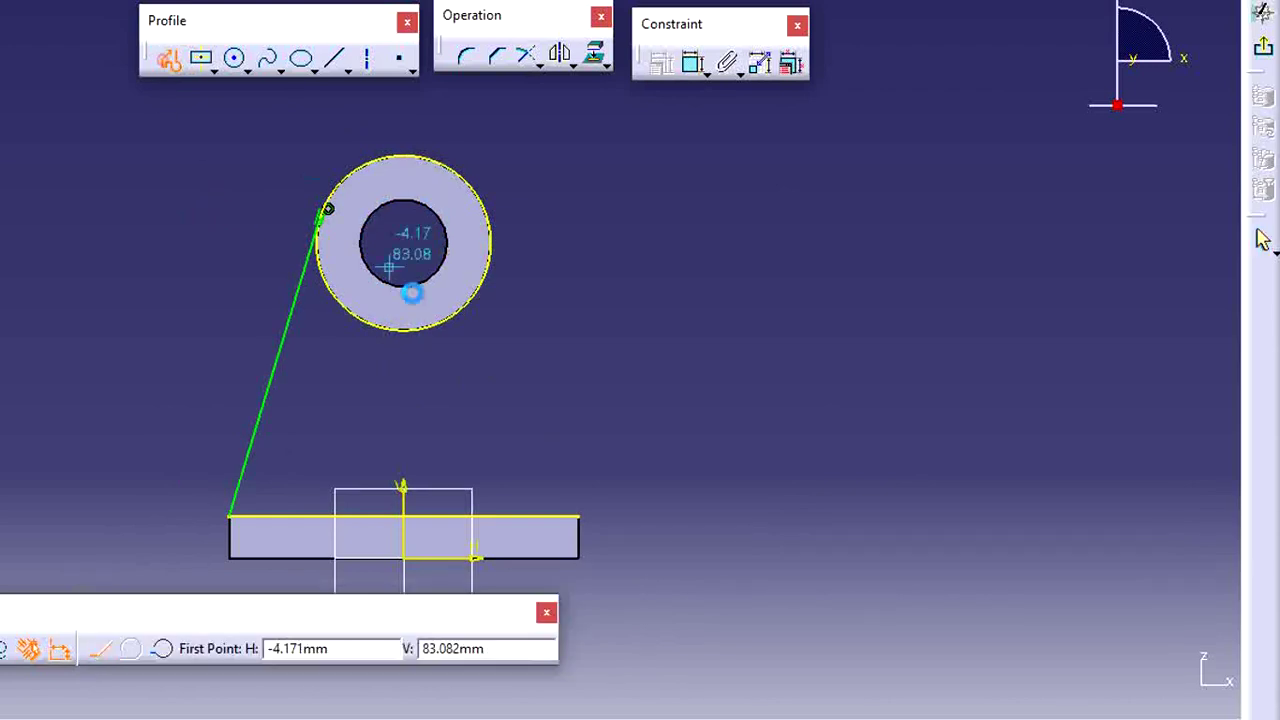
click(580, 515)
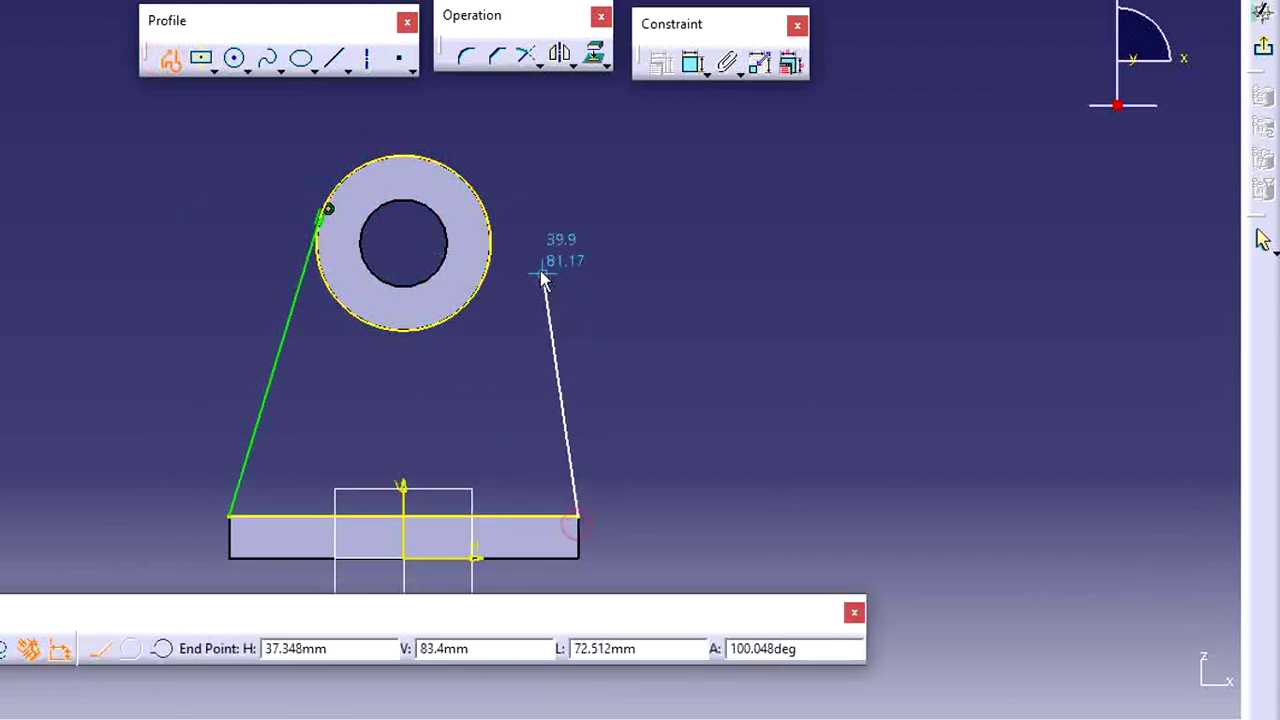
click(490, 220)
key(Escape)
click(624, 266)
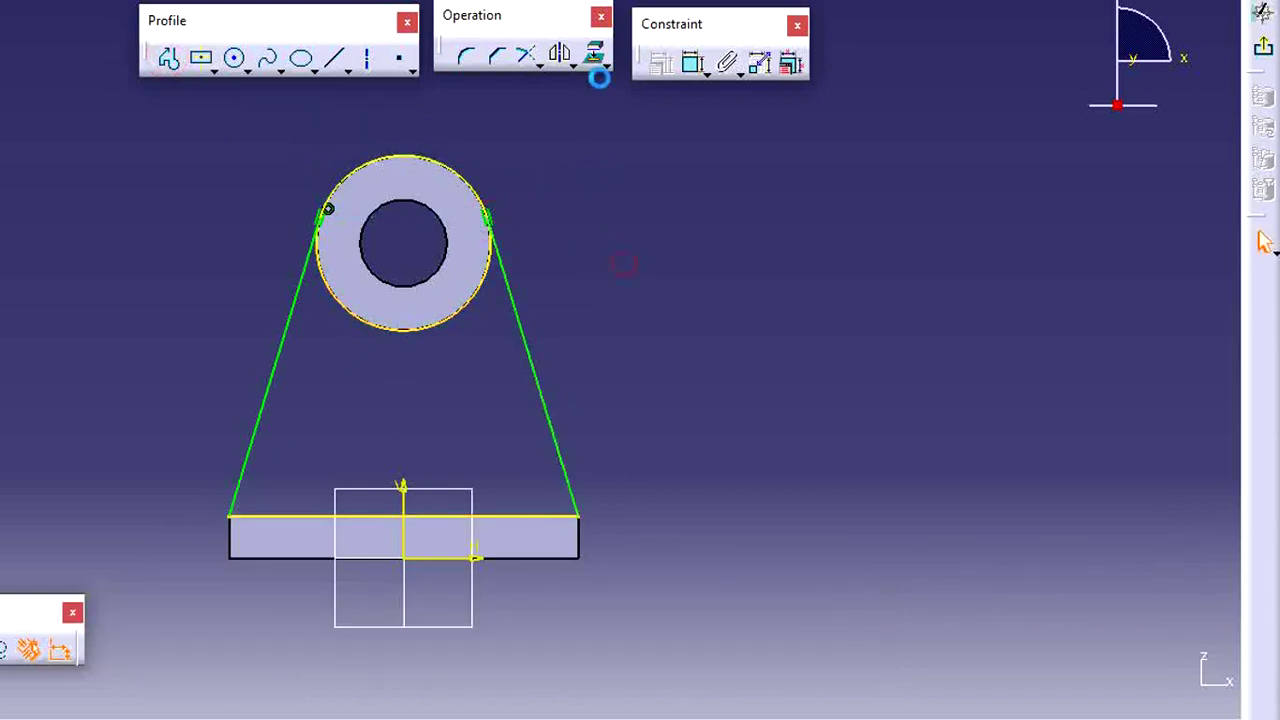
Step: Remove the projected circle's upper arc between the two slanted lines with Quick Trim and exit the sketch
click(538, 63)
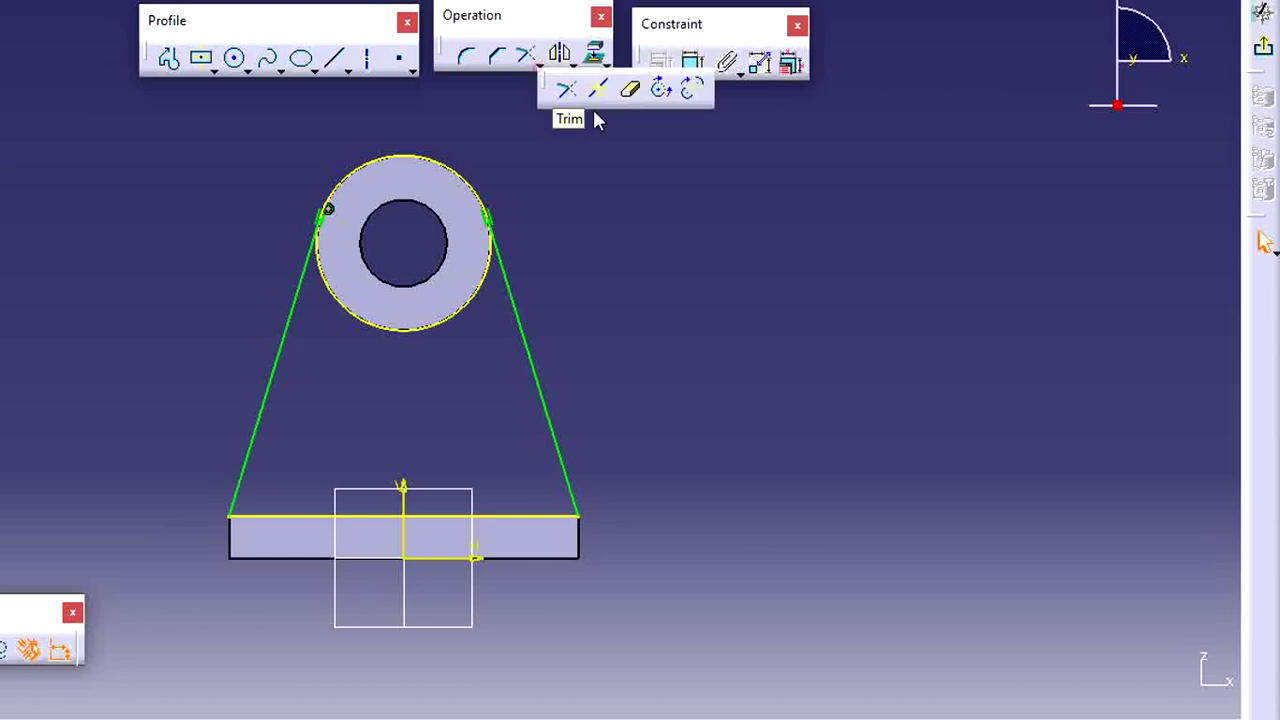
click(629, 89)
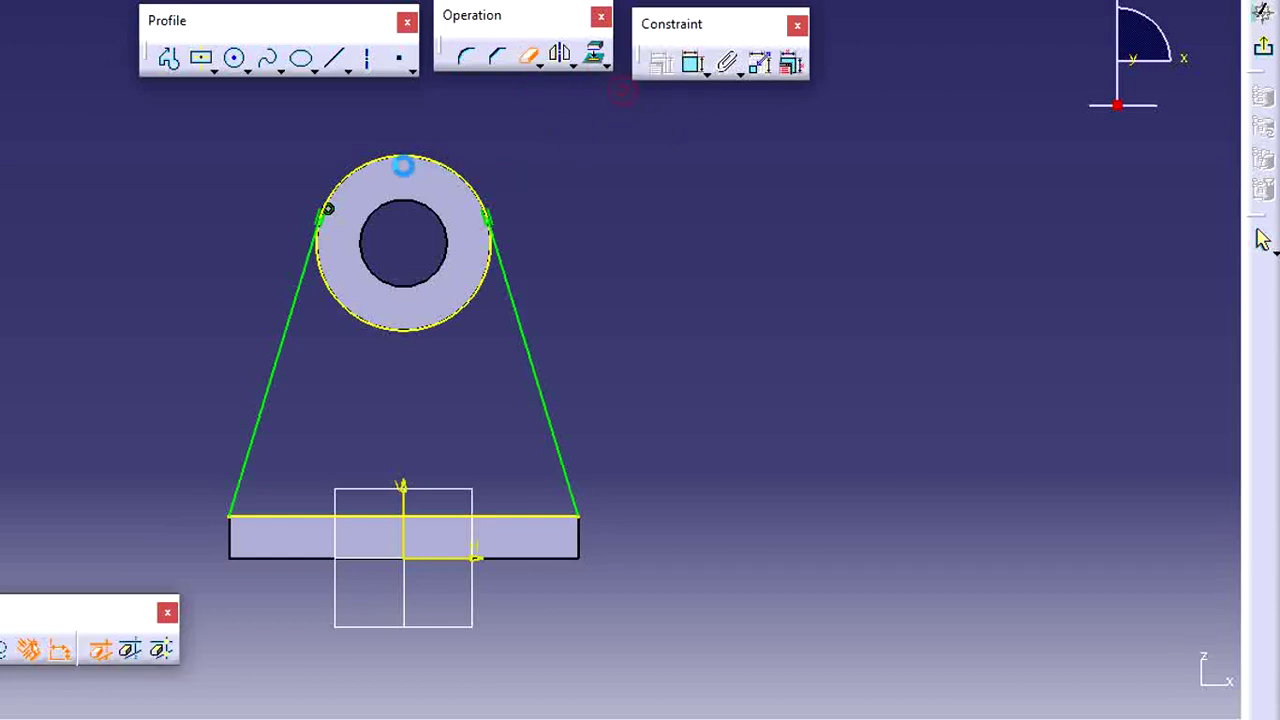
click(404, 158)
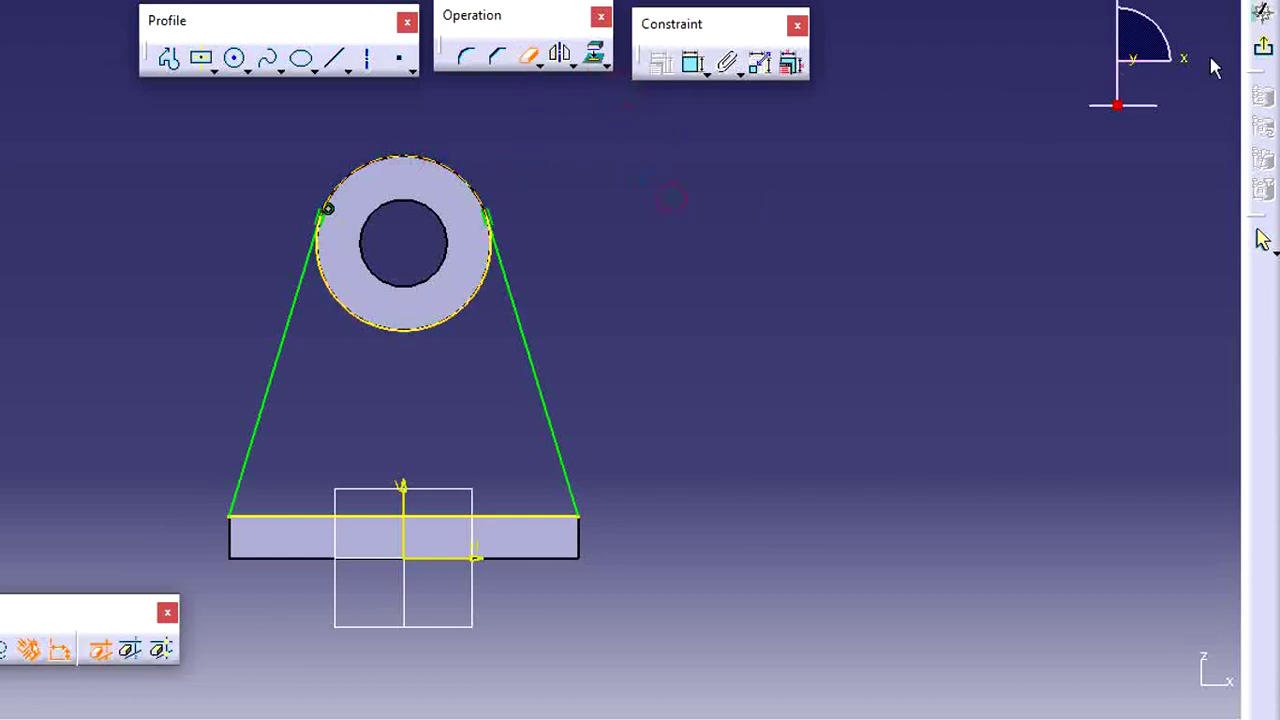
click(1265, 50)
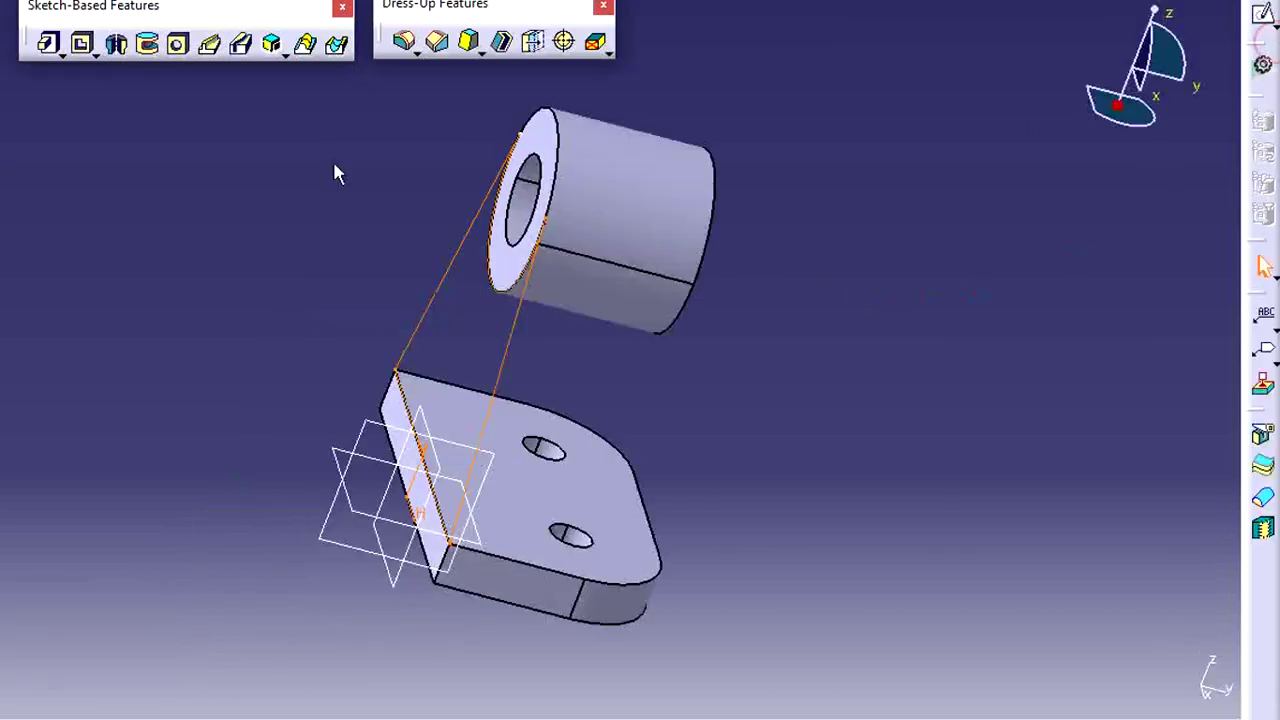
Step: Pad the closed web profile 10 mm in the reversed direction, over the base plate
mouse_move(717, 349)
middle_down()
mouse_move(350, 181)
mouse_move(295, 210)
middle_up()
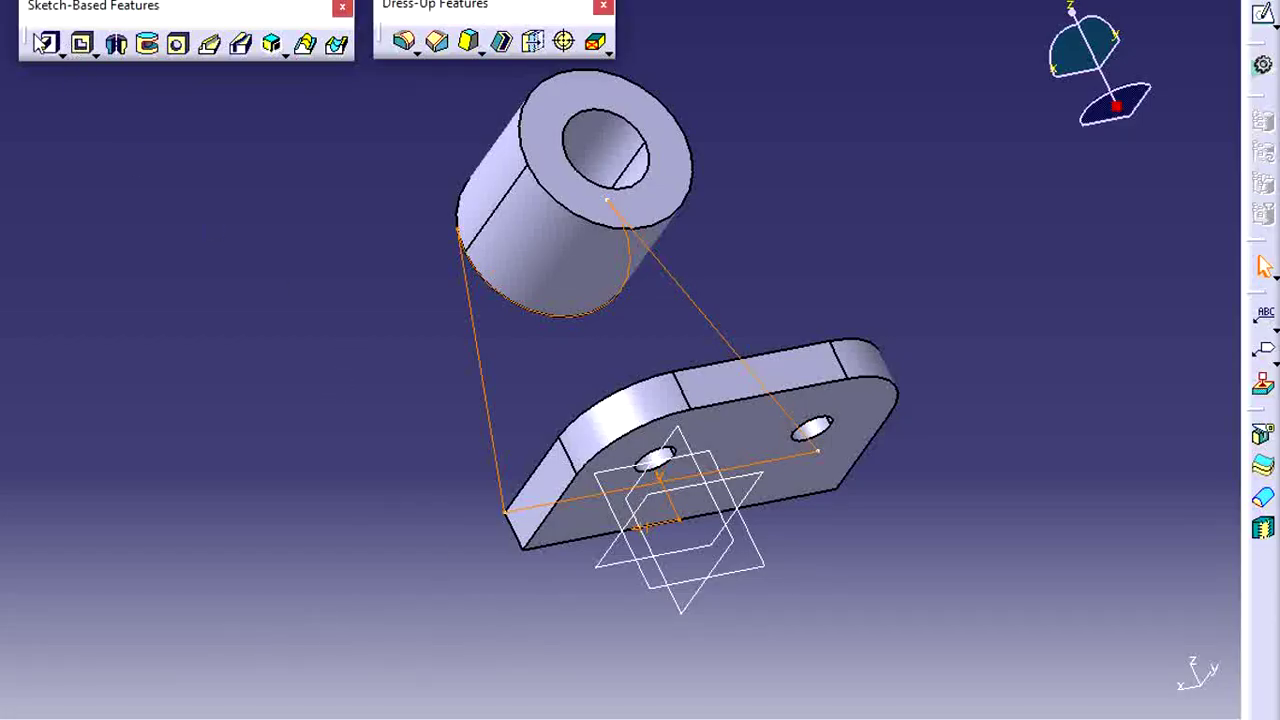
click(45, 42)
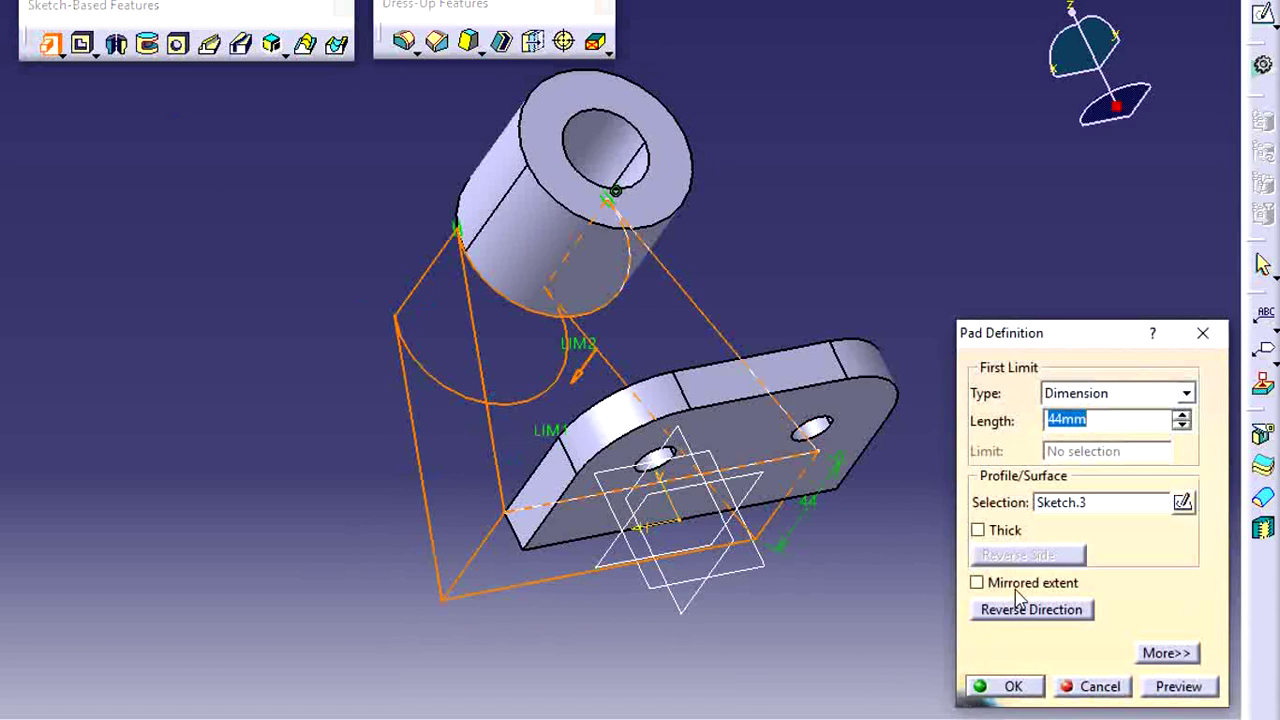
click(1018, 606)
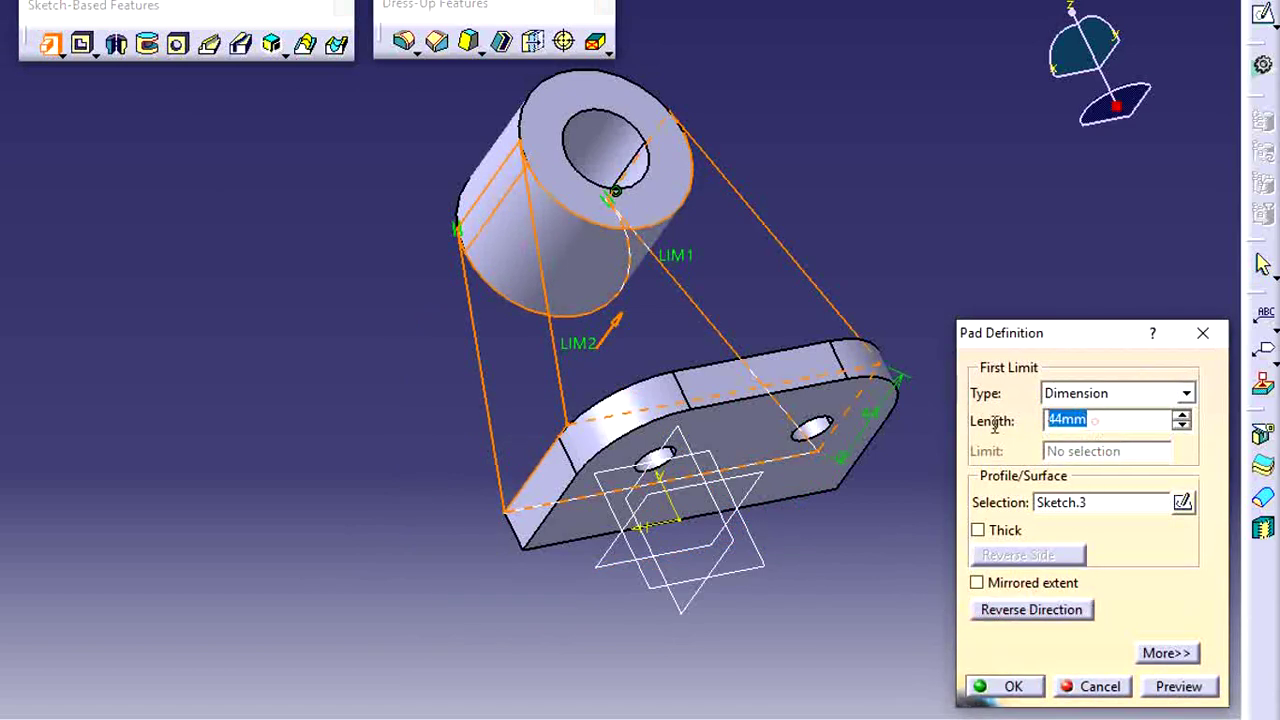
text(10)
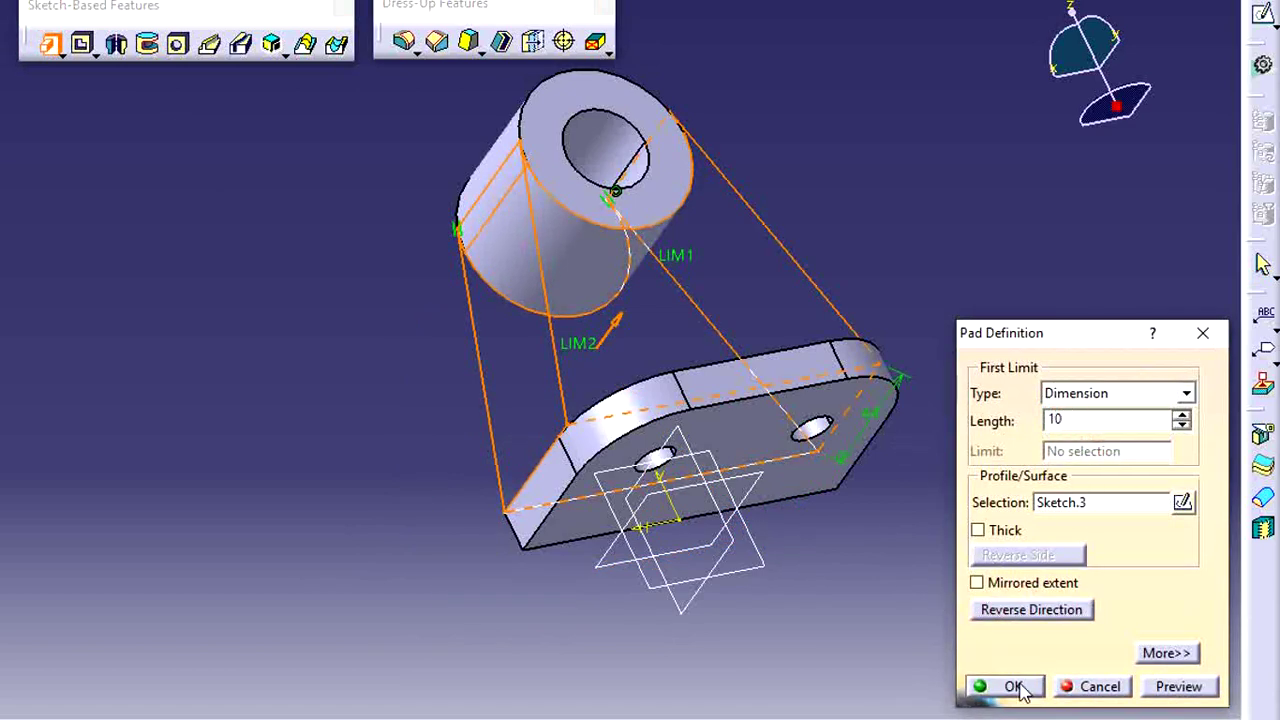
click(1014, 687)
middle_drag(423, 380, 645, 470)
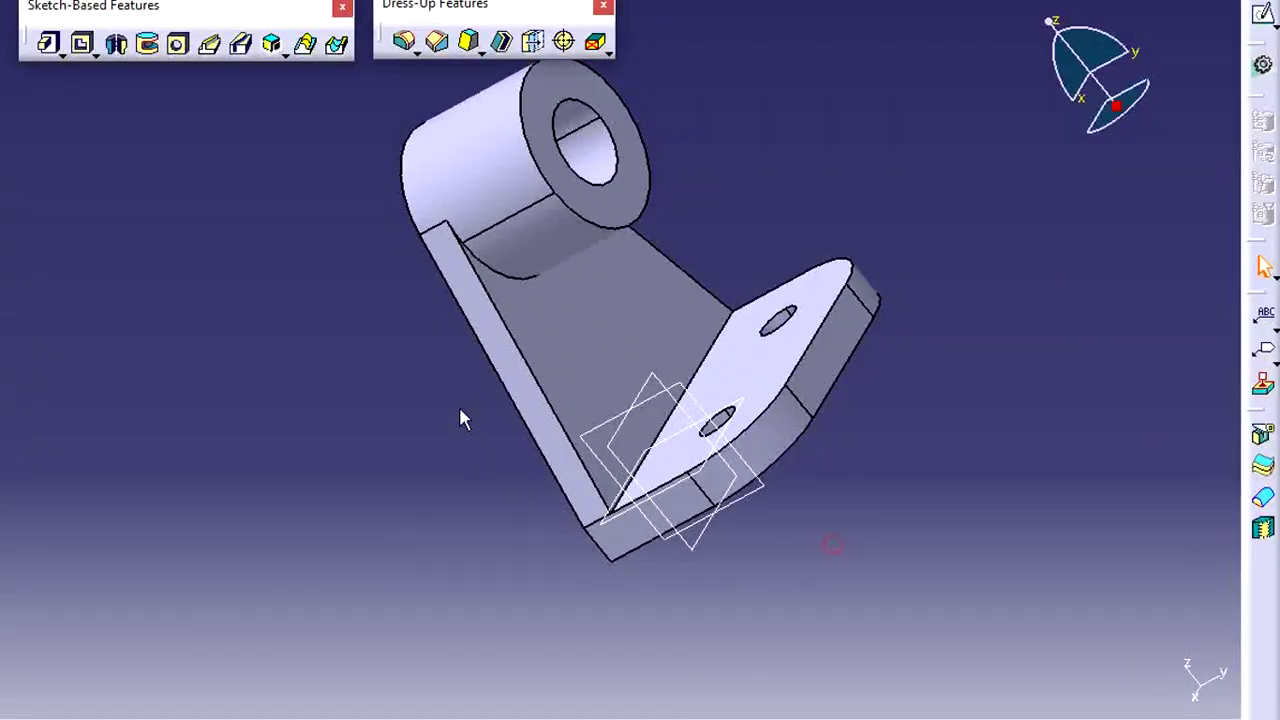
middle_drag(460, 410, 551, 486)
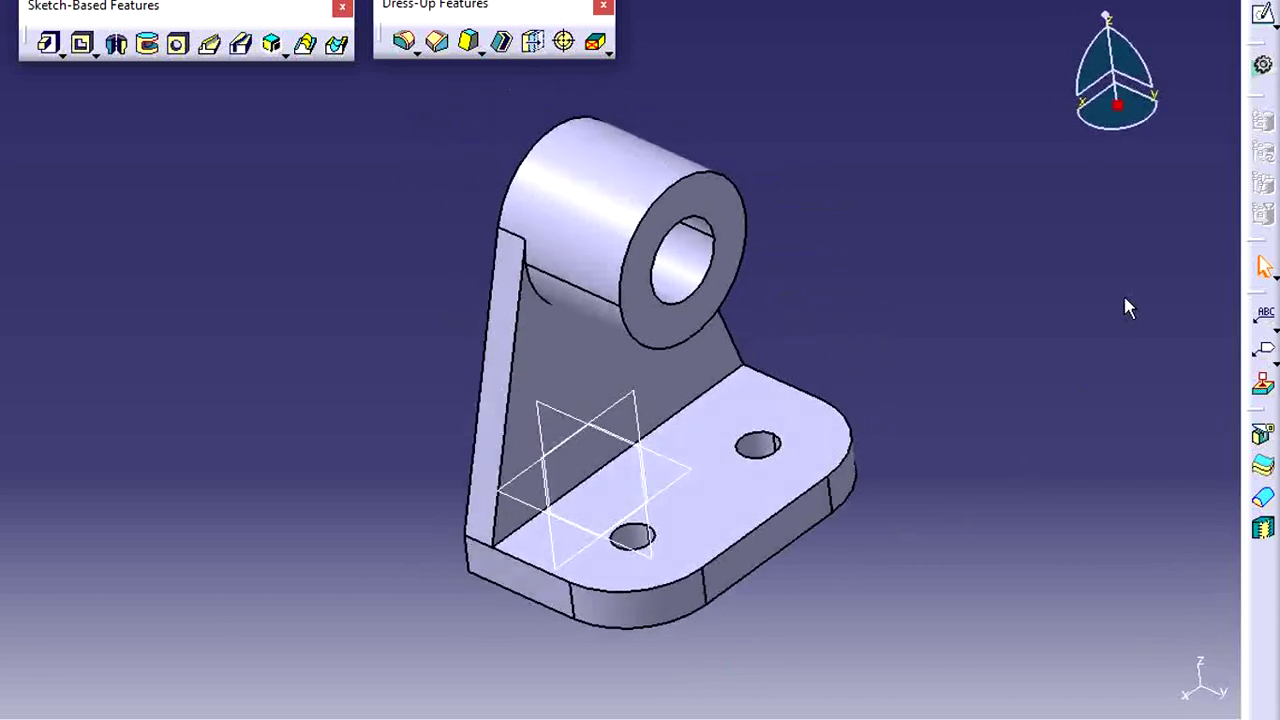
Step: Start a sketch on the yz plane, the mid-plane running through the bracket
click(1263, 14)
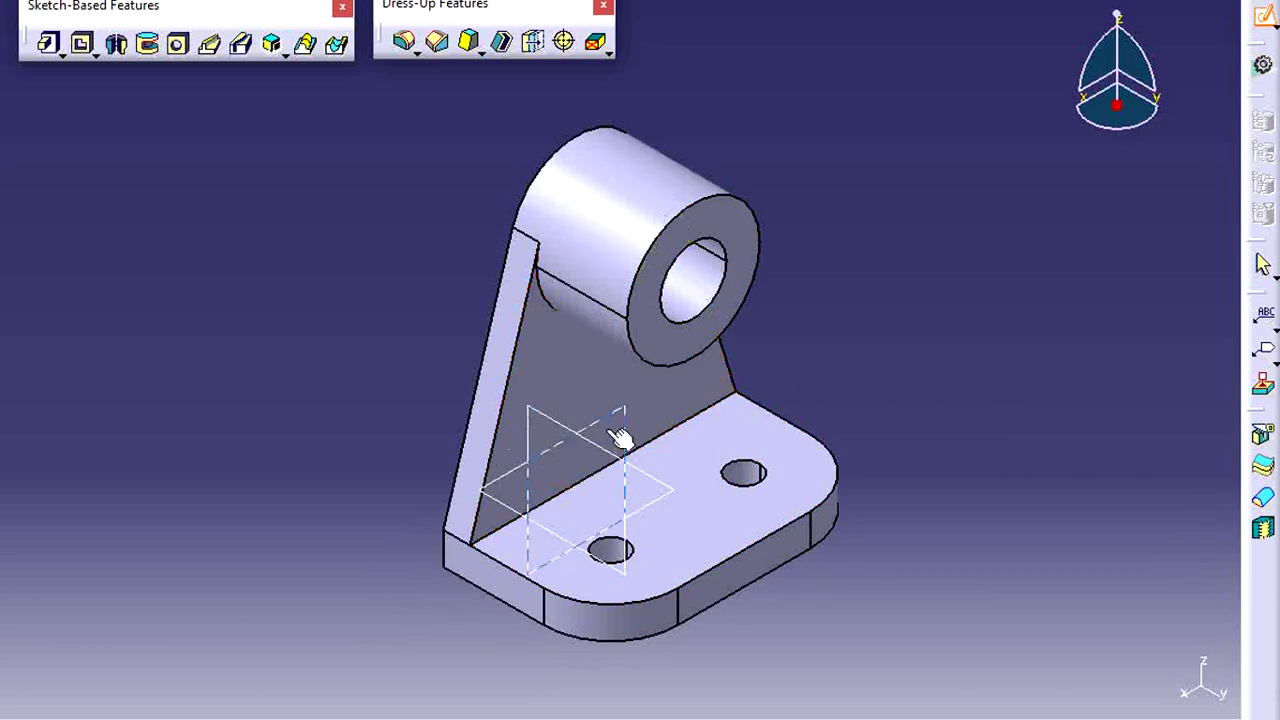
mouse_move(617, 434)
middle_down()
mouse_move(851, 434)
mouse_move(716, 403)
middle_up()
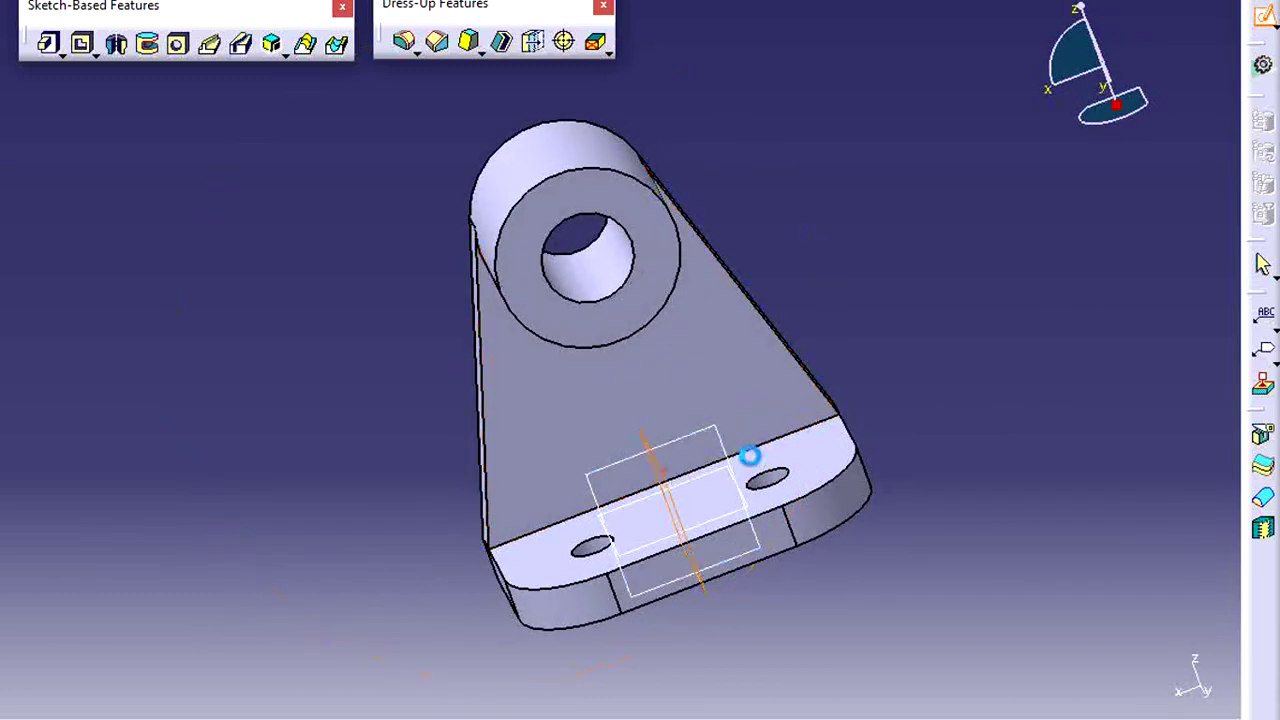
middle_drag(810, 427, 636, 366)
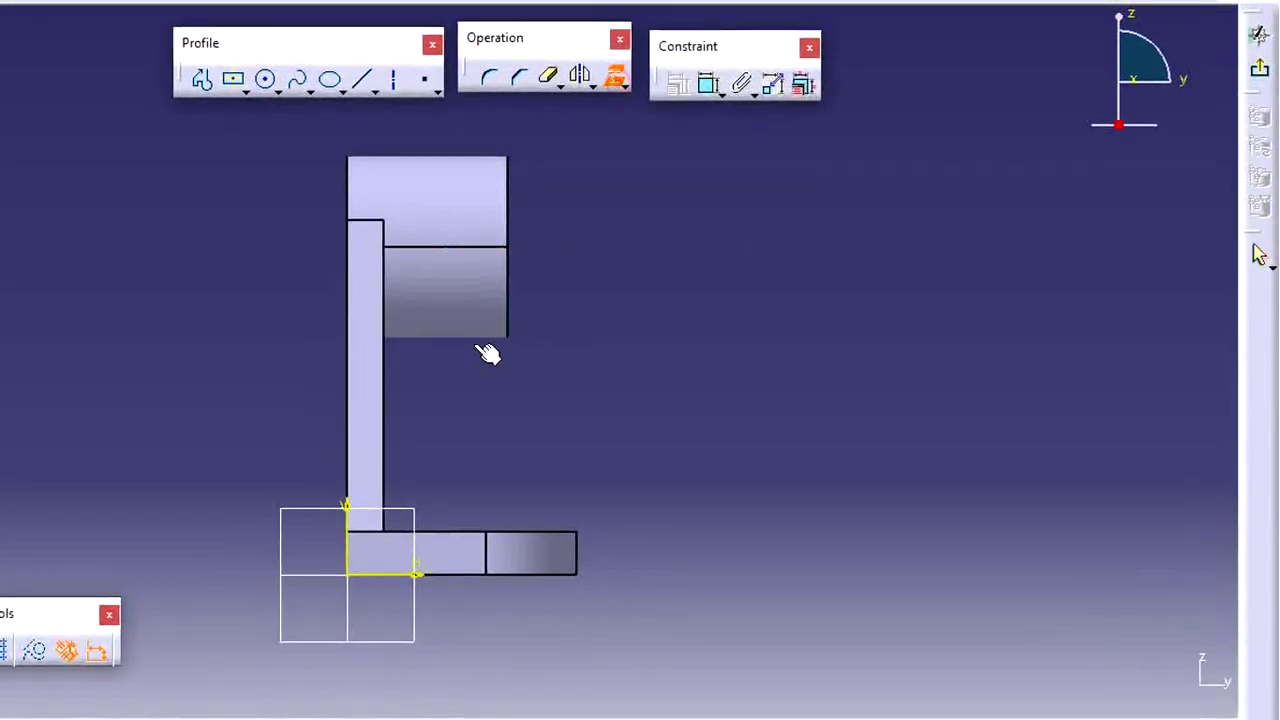
Step: Project the cylinder's front edge and the base plate's front edge into the sketch and convert both to construction elements
click(518, 322)
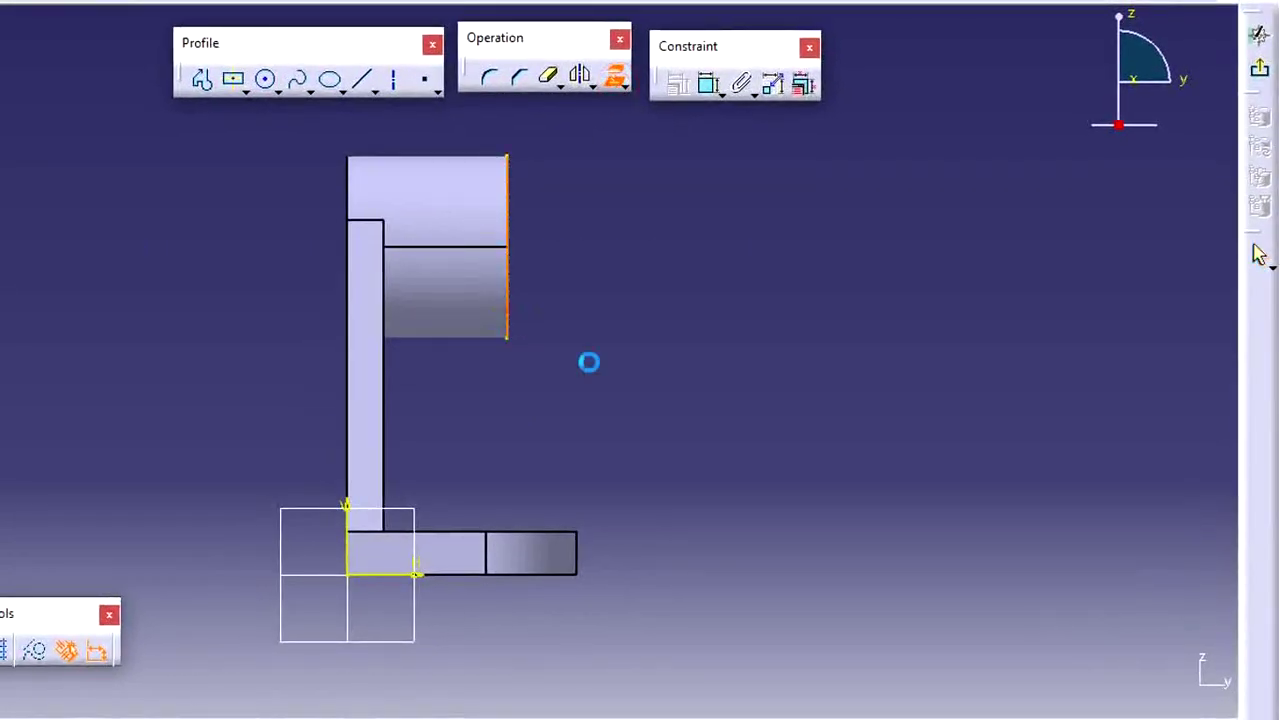
click(577, 558)
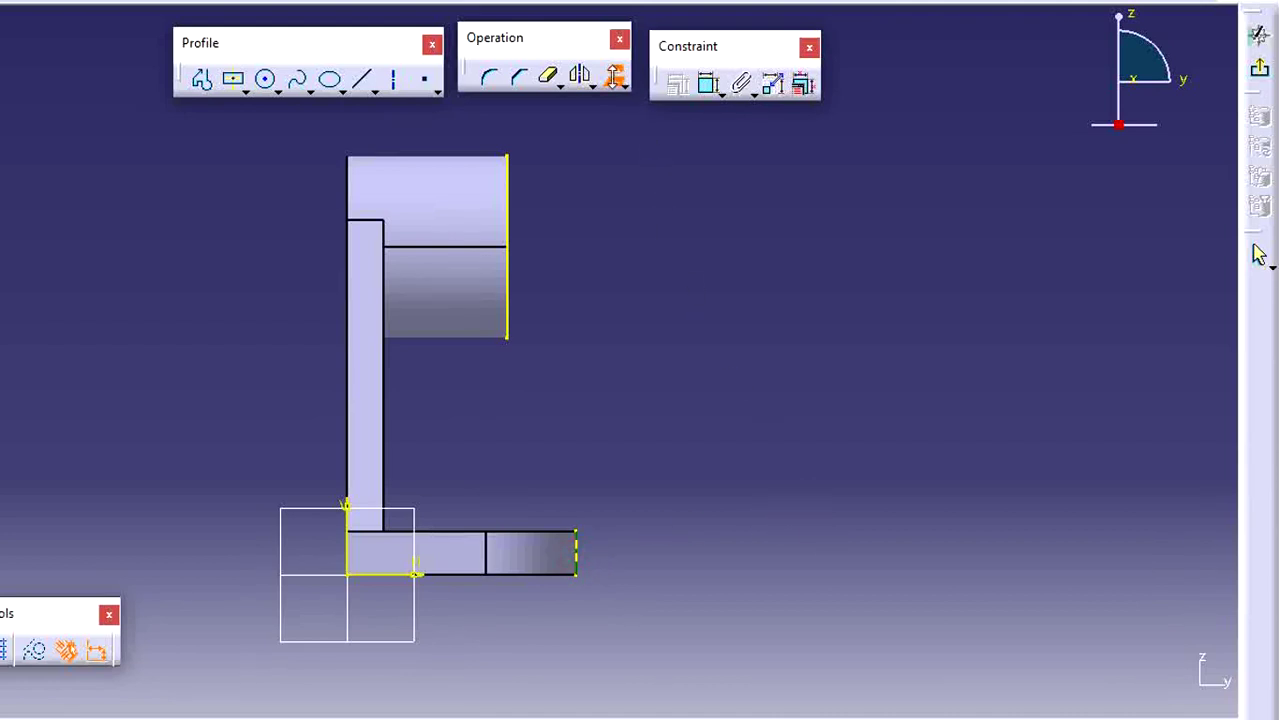
click(512, 322)
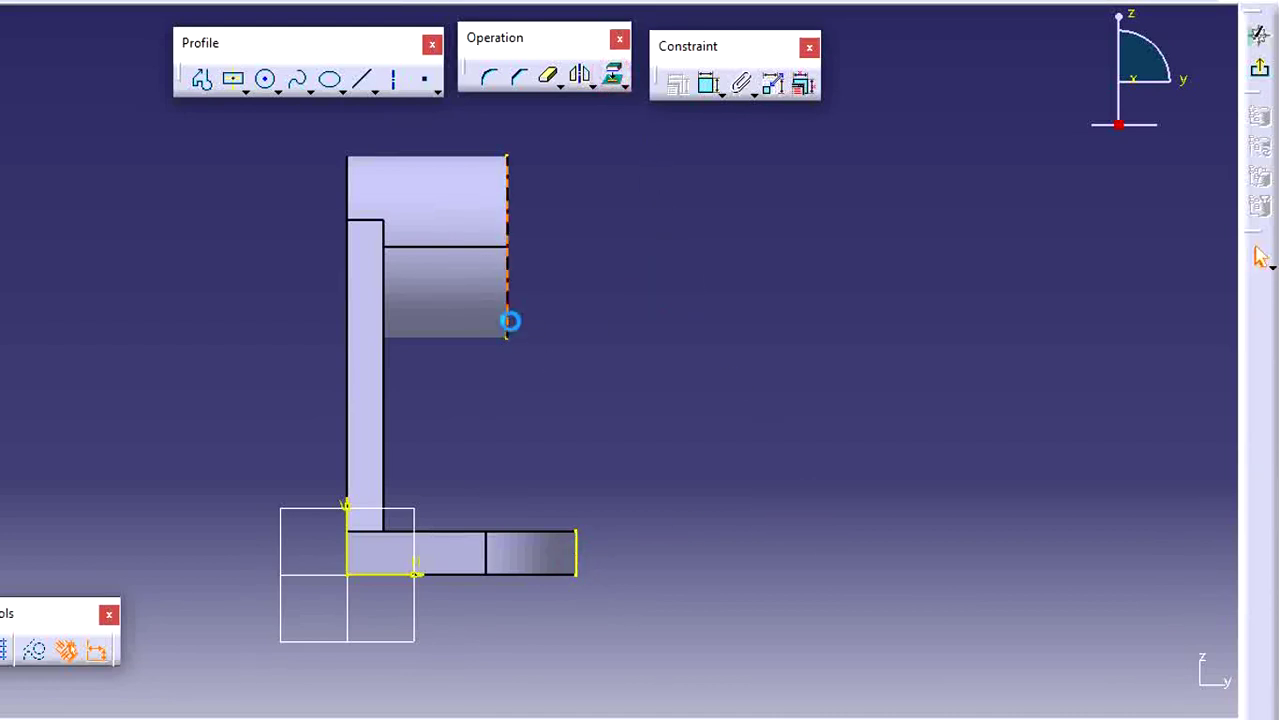
click(584, 562)
click(32, 651)
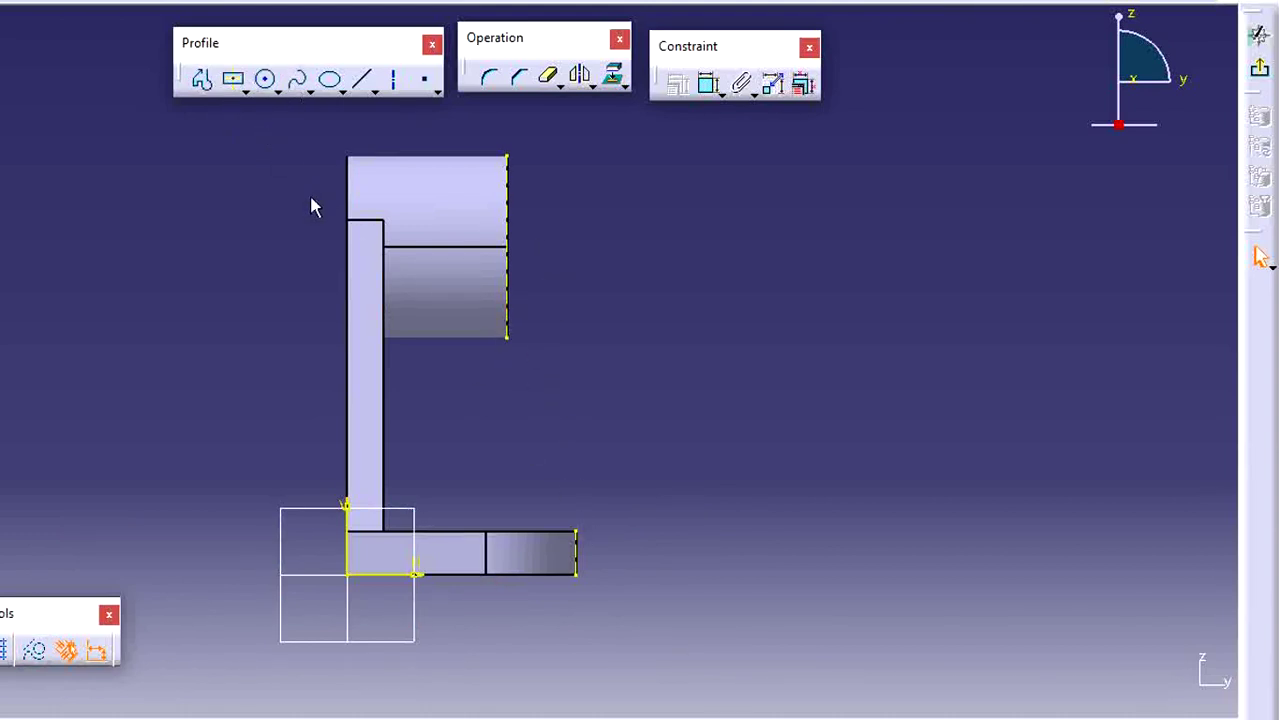
Step: Draw a profile line from the cylinder's lower front corner to the plate's upper front corner at H 63 mm, V 12 mm, and exit the sketch
click(201, 79)
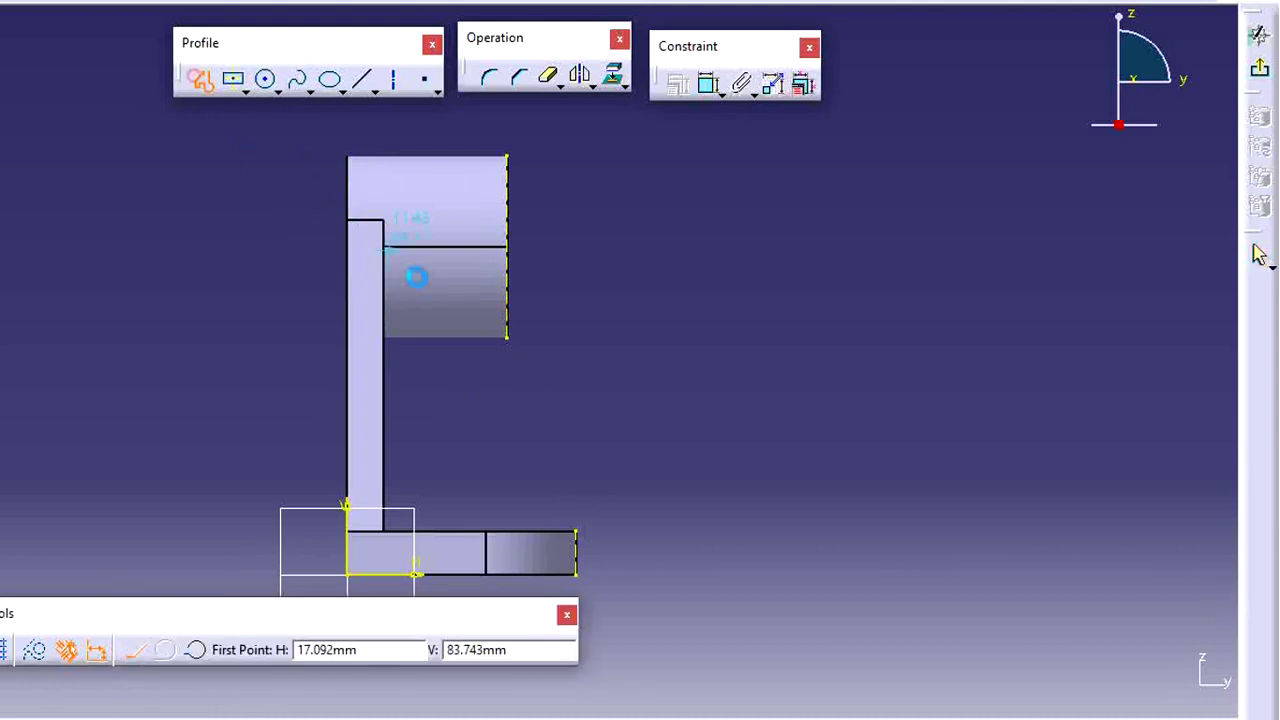
click(507, 337)
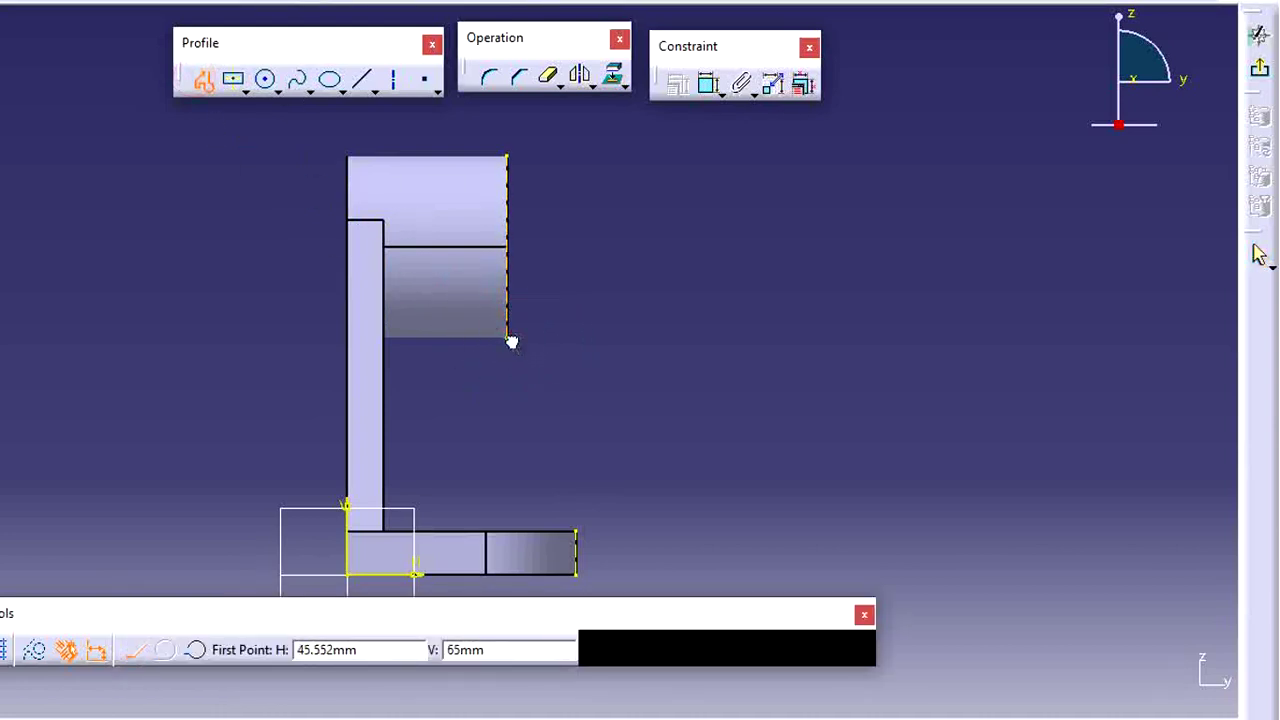
click(203, 80)
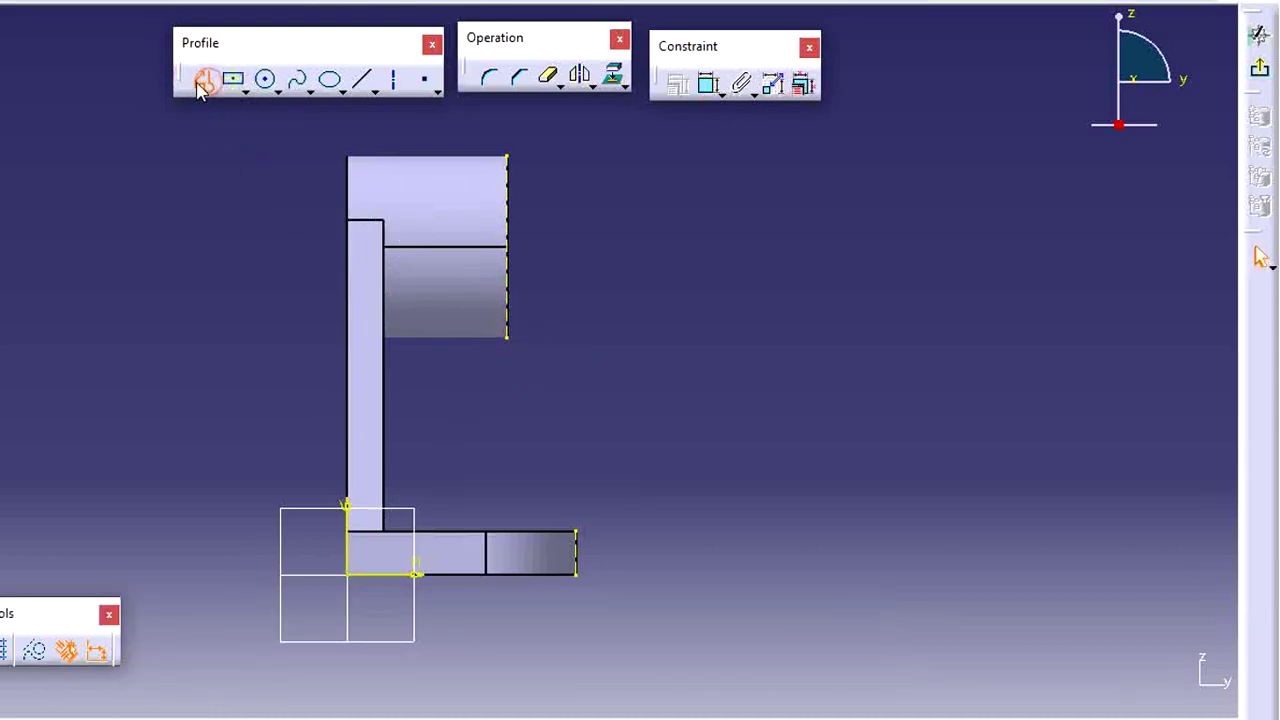
click(203, 80)
click(505, 338)
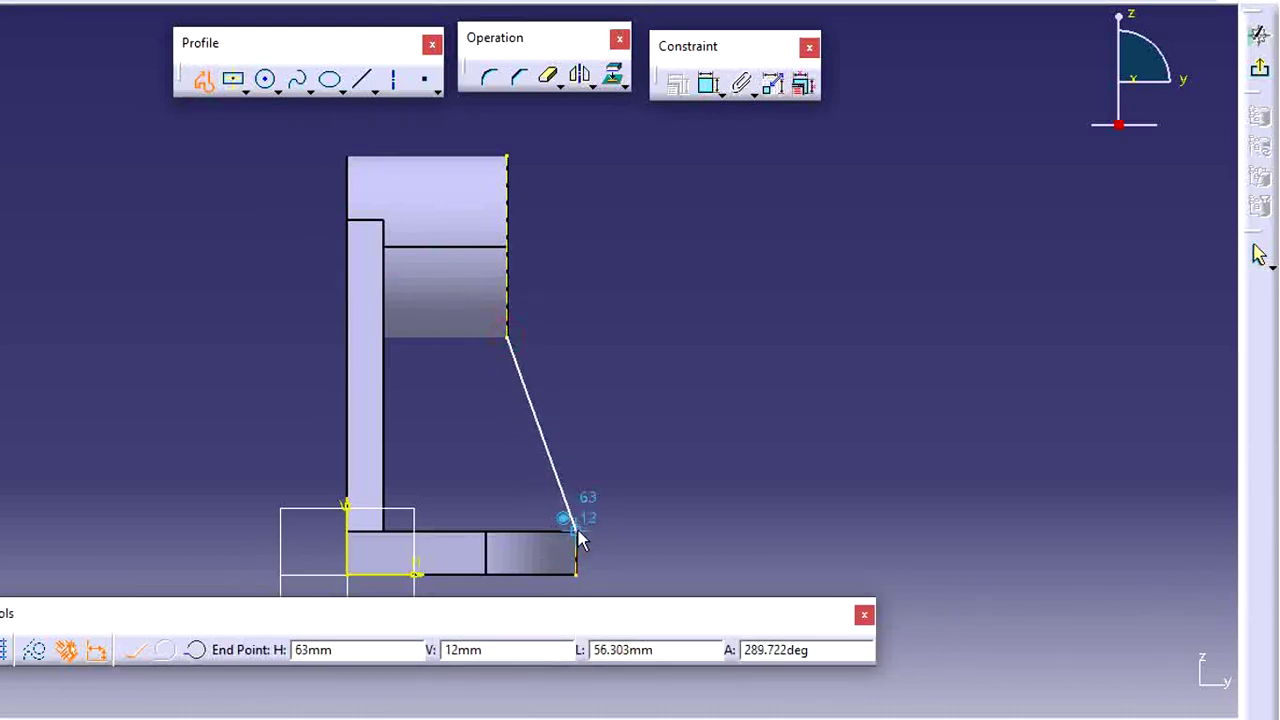
click(577, 531)
click(203, 80)
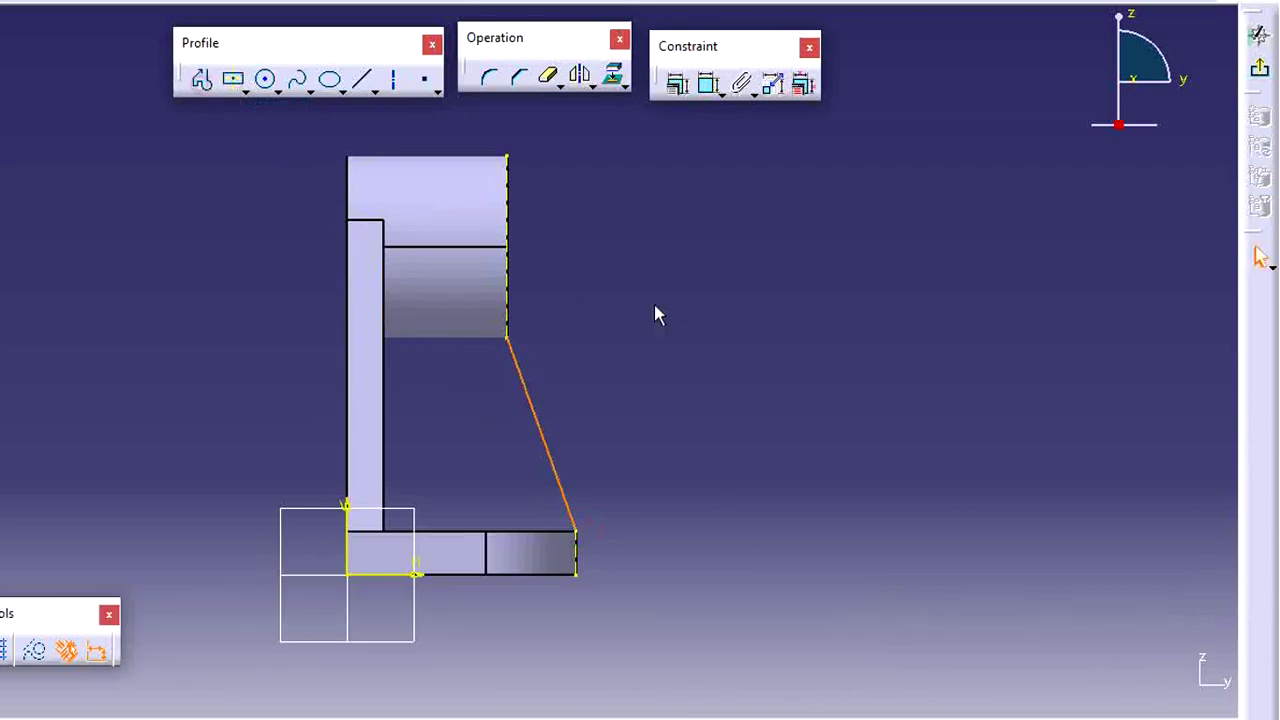
click(690, 318)
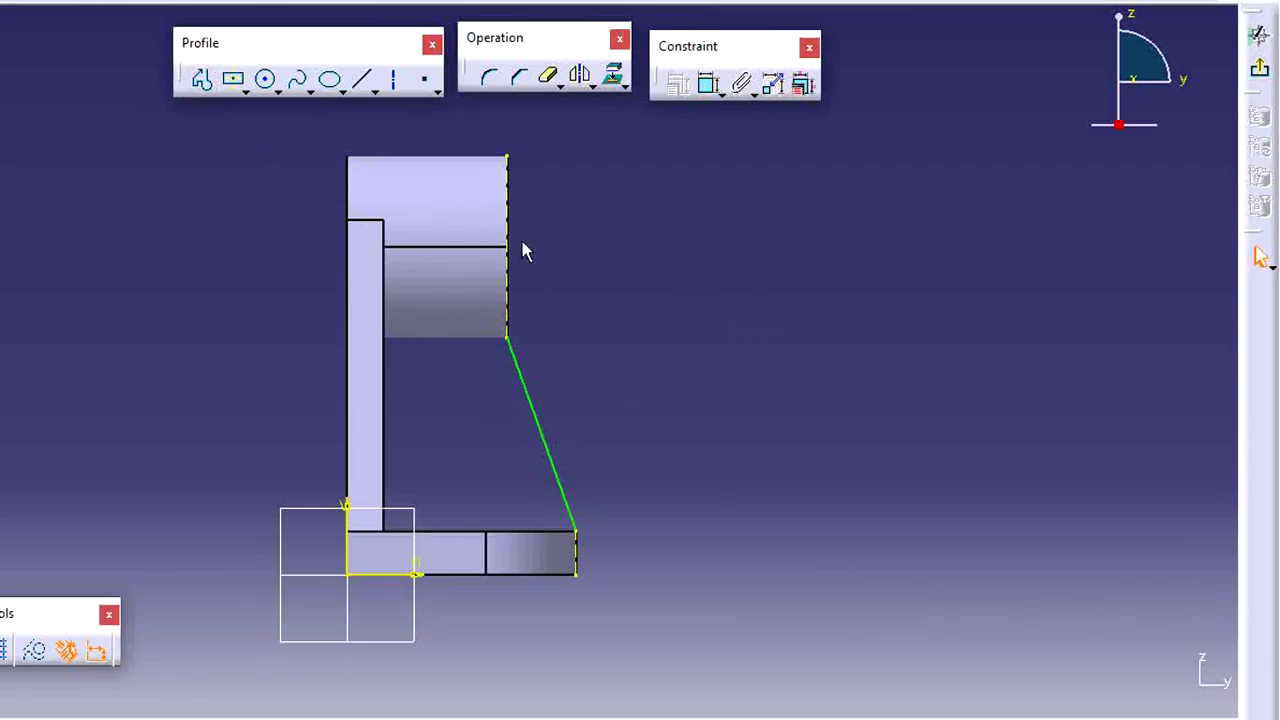
click(1262, 72)
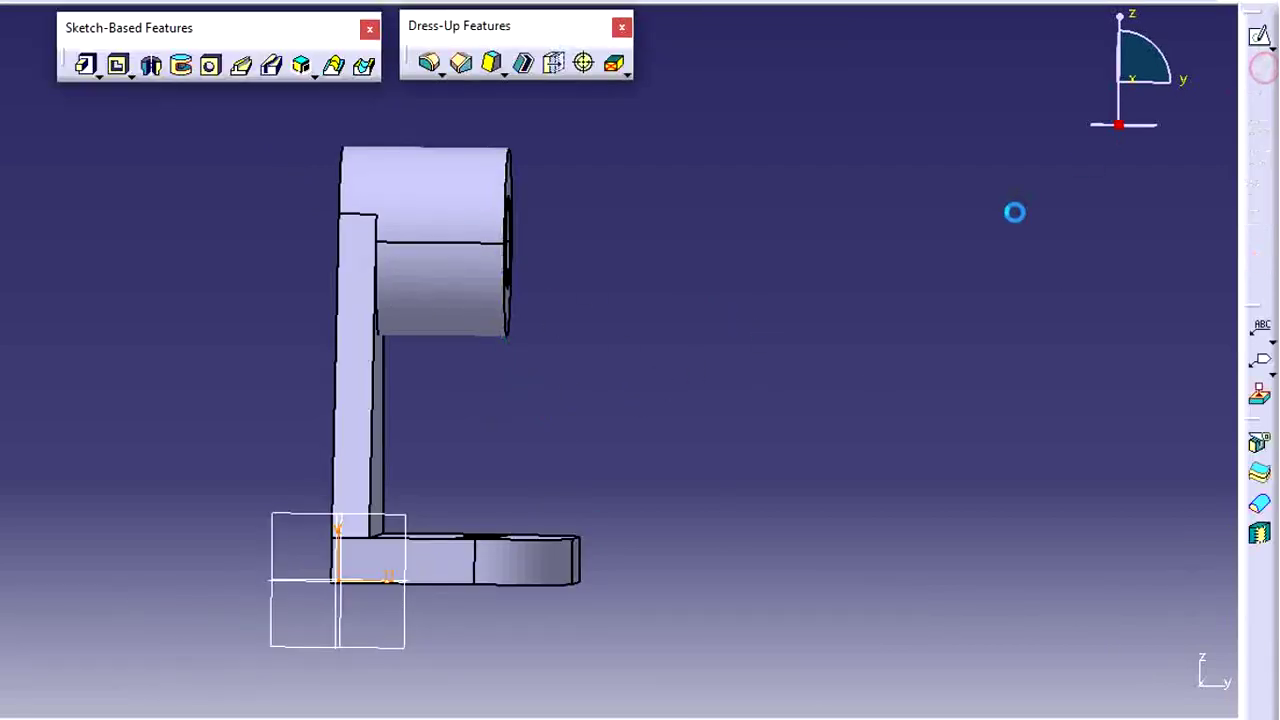
Step: Create a 10 mm thick stiffener from the slanted line, in From Side mode with neutral fiber
middle_drag(791, 351, 475, 170)
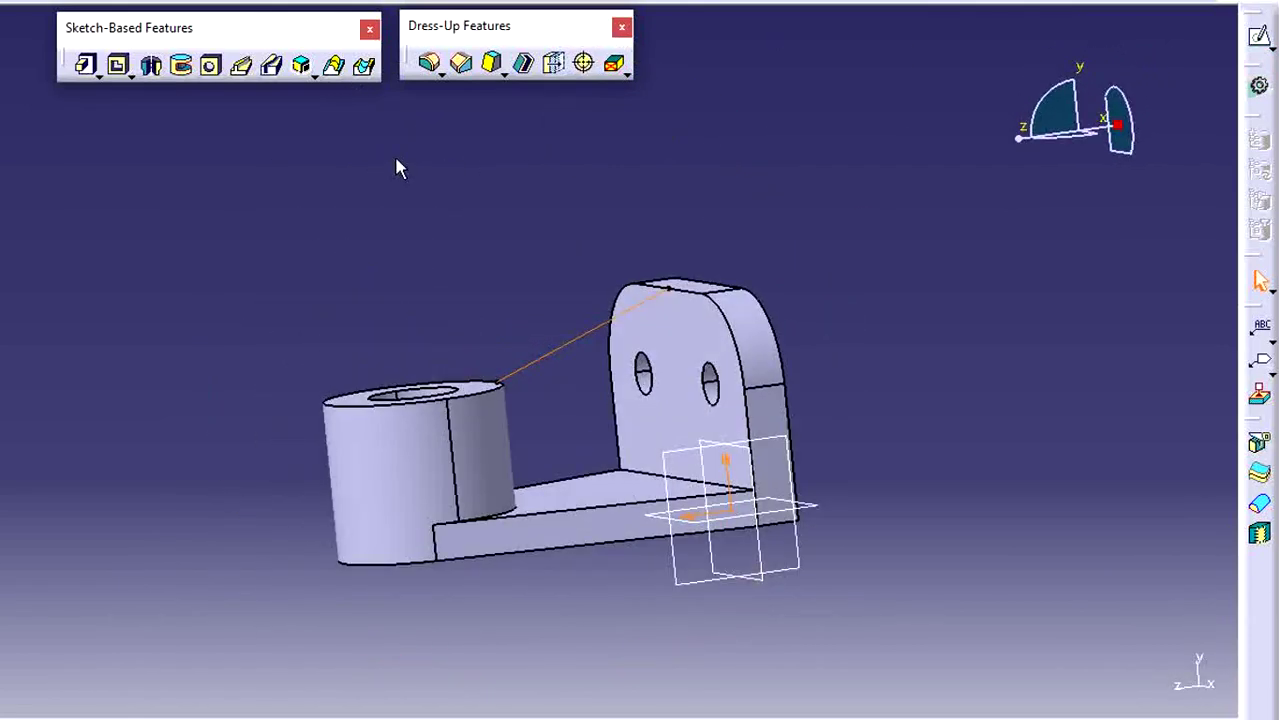
click(314, 77)
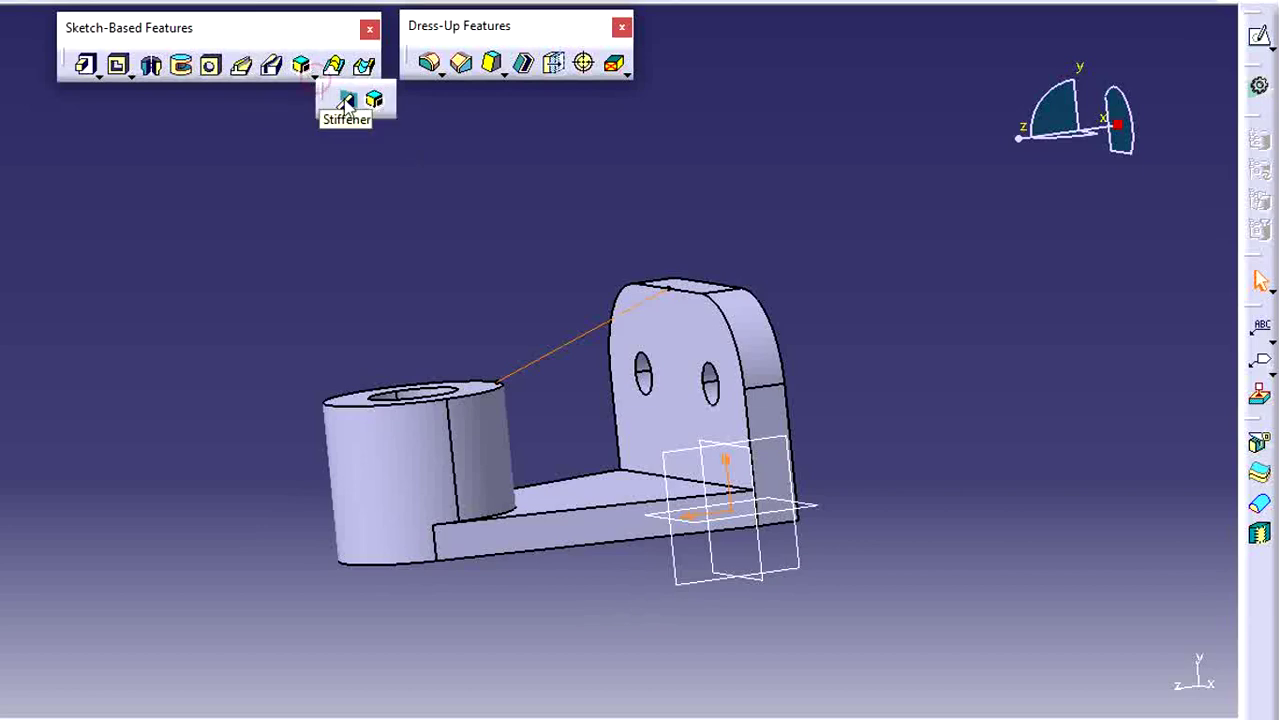
click(346, 101)
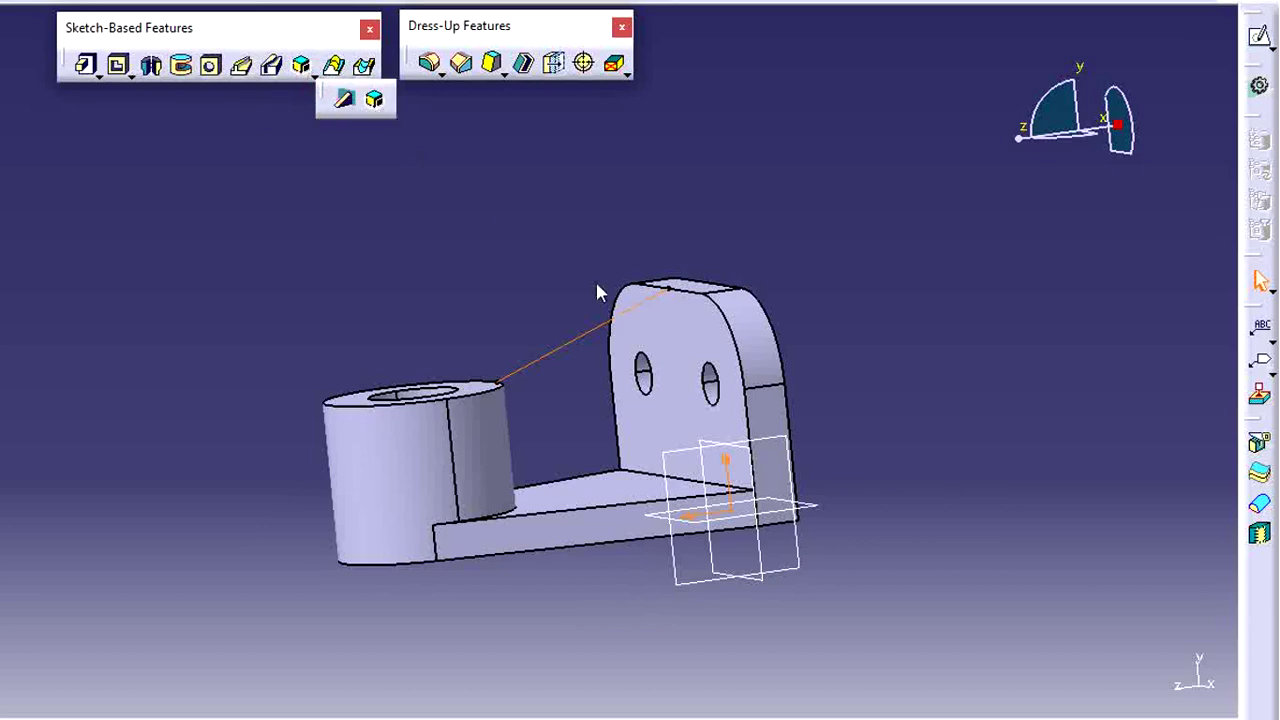
middle_drag(514, 438, 518, 468)
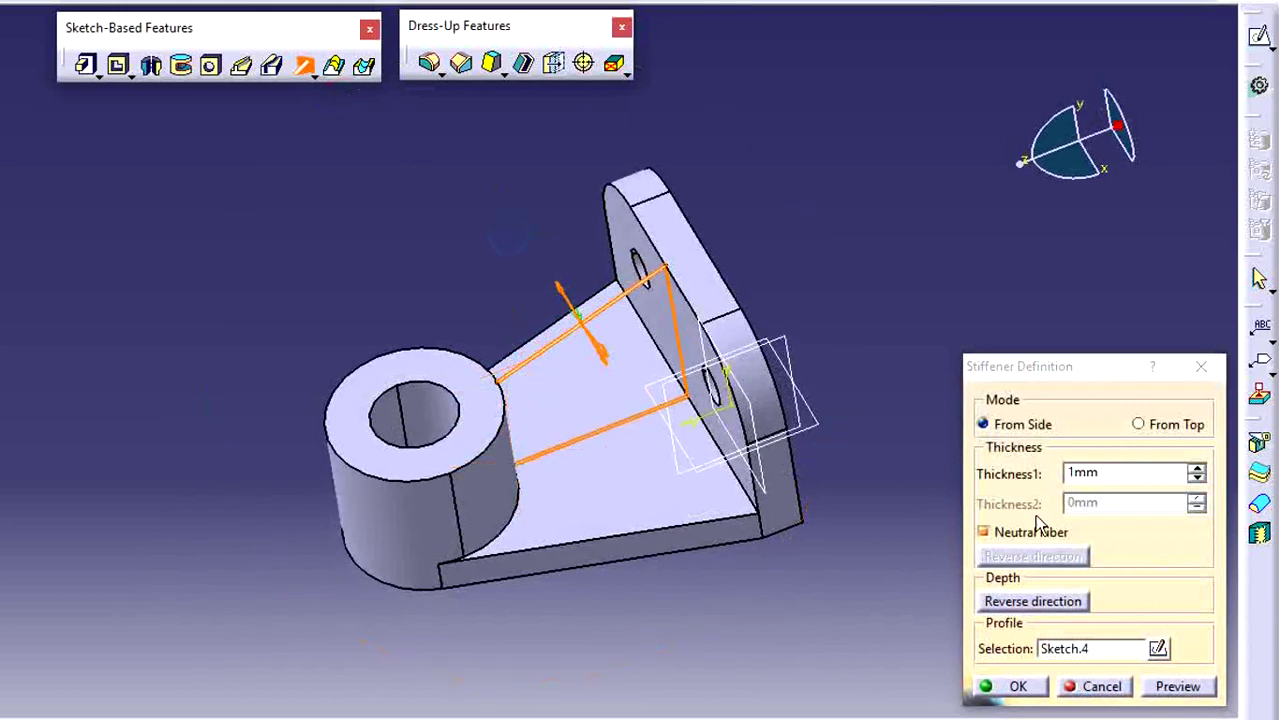
double_click(1124, 474)
text(10)
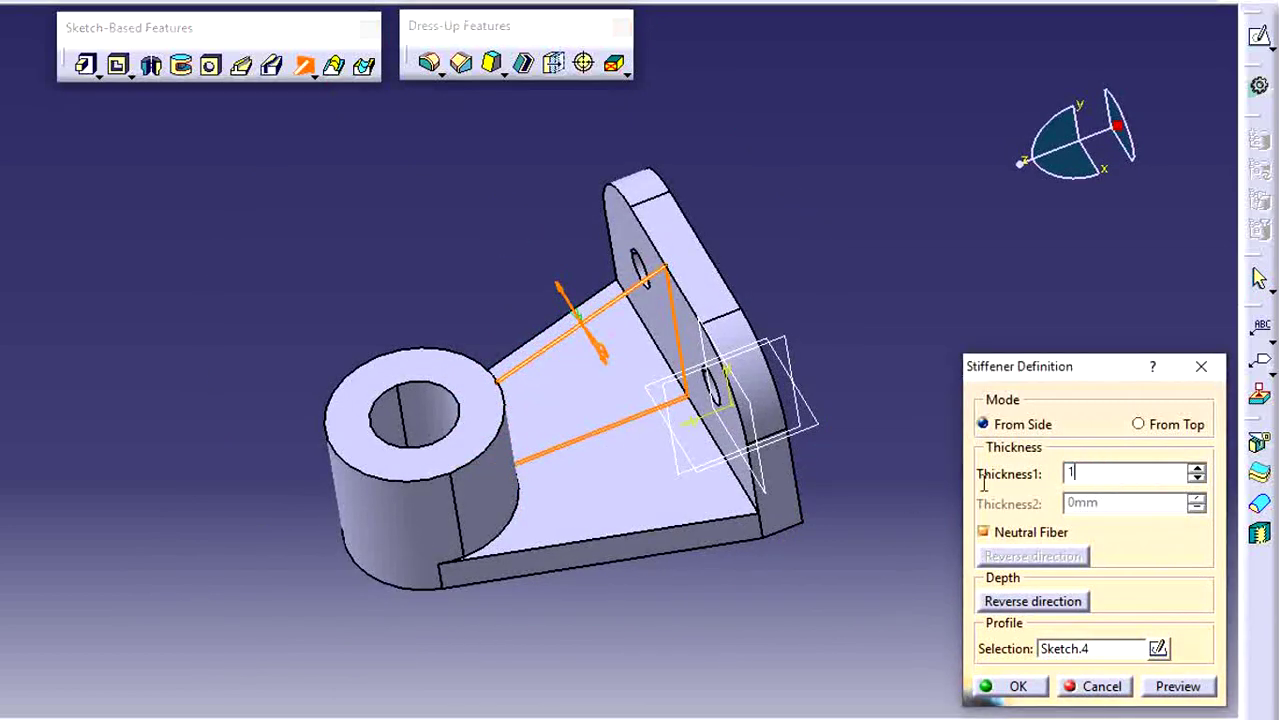
click(1178, 687)
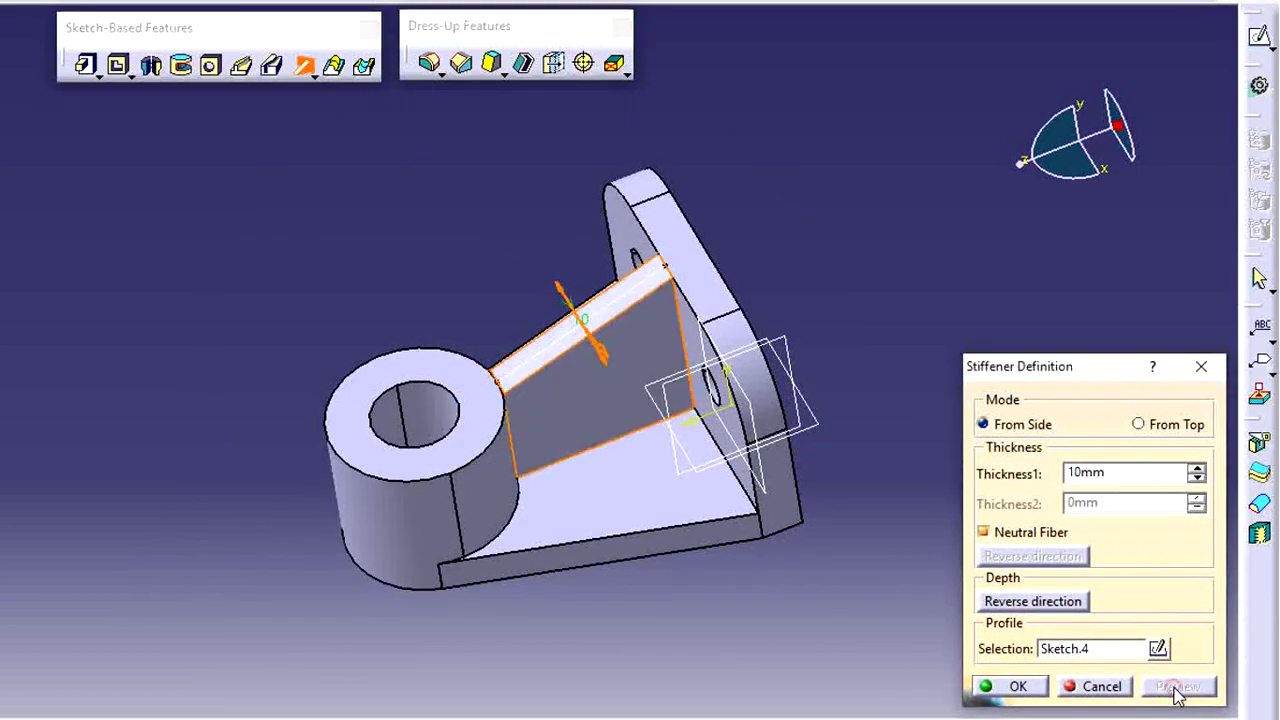
middle_drag(655, 460, 522, 422)
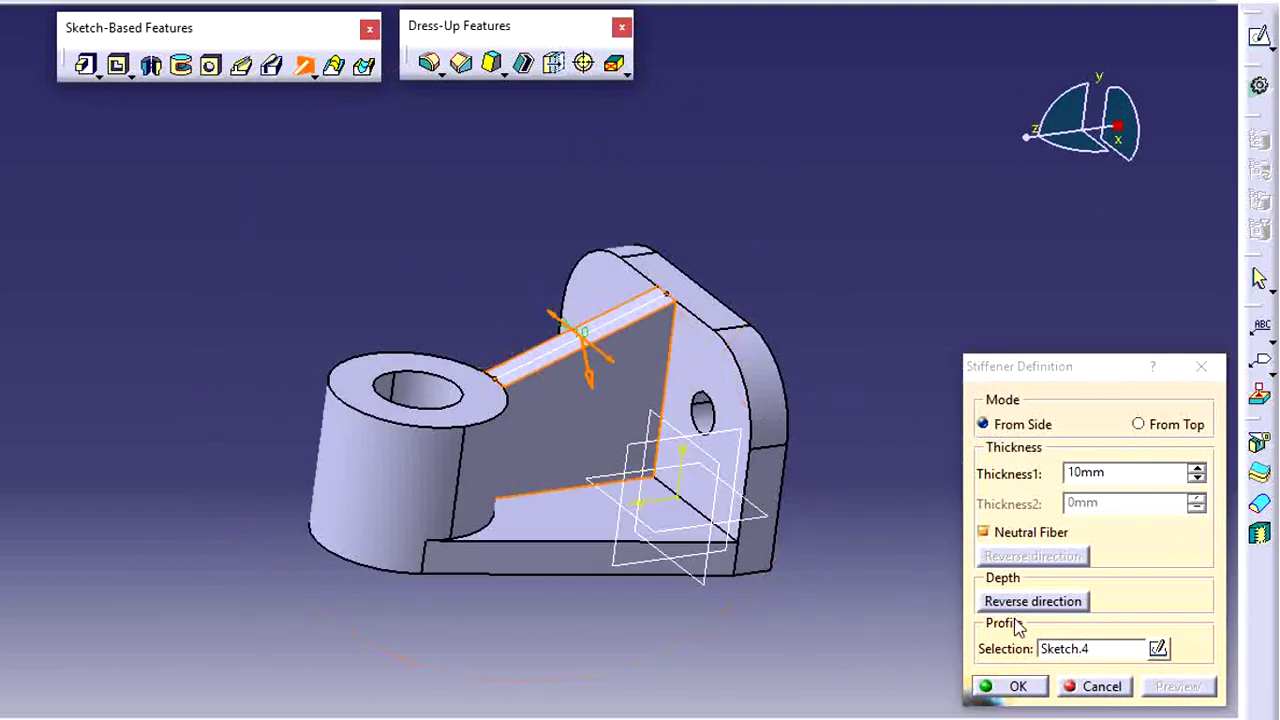
click(1023, 687)
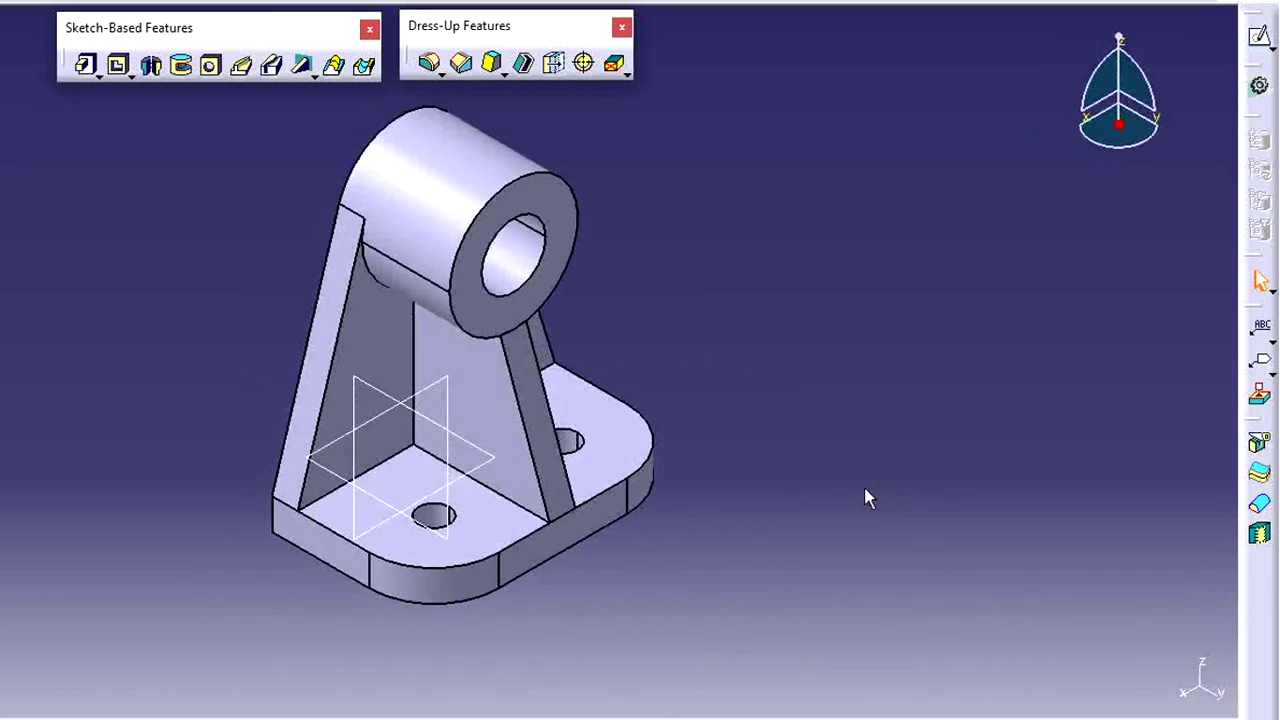
Step: Display the Reference Elements (Compact) toolbar and place it beside the Dress-Up Features toolbar
middle_drag(579, 256, 535, 352)
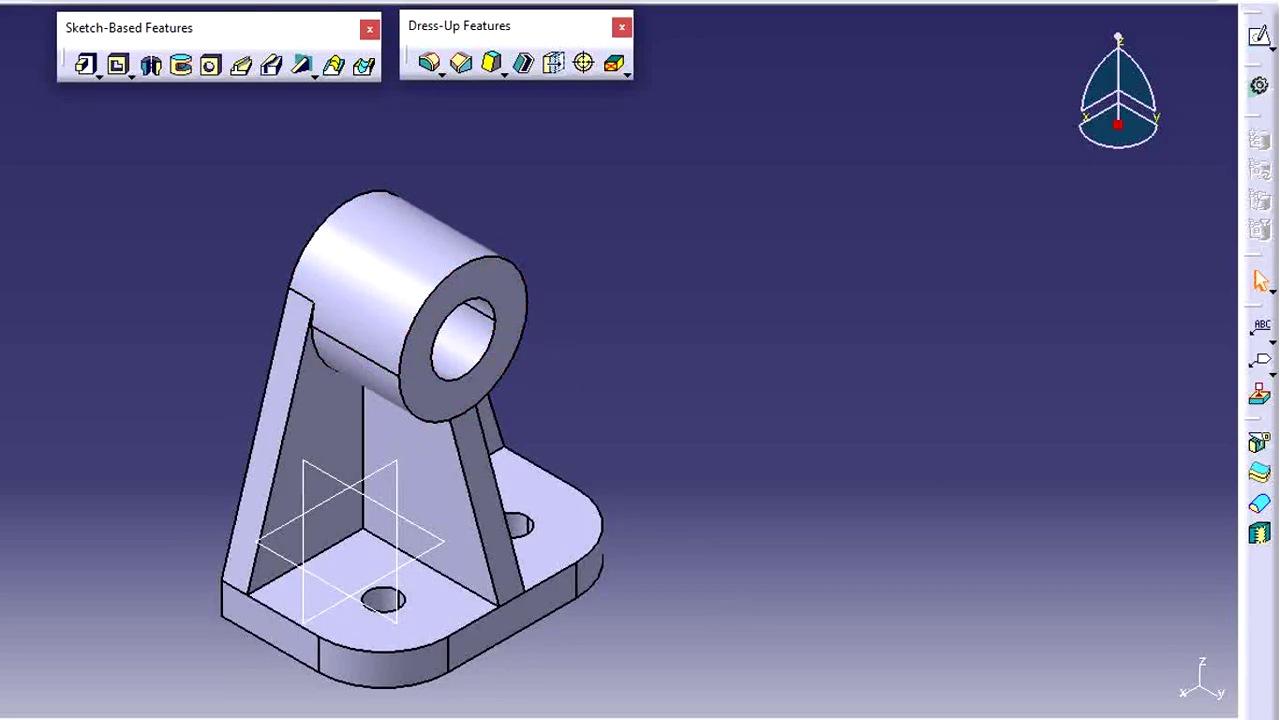
key(alt+Tab)
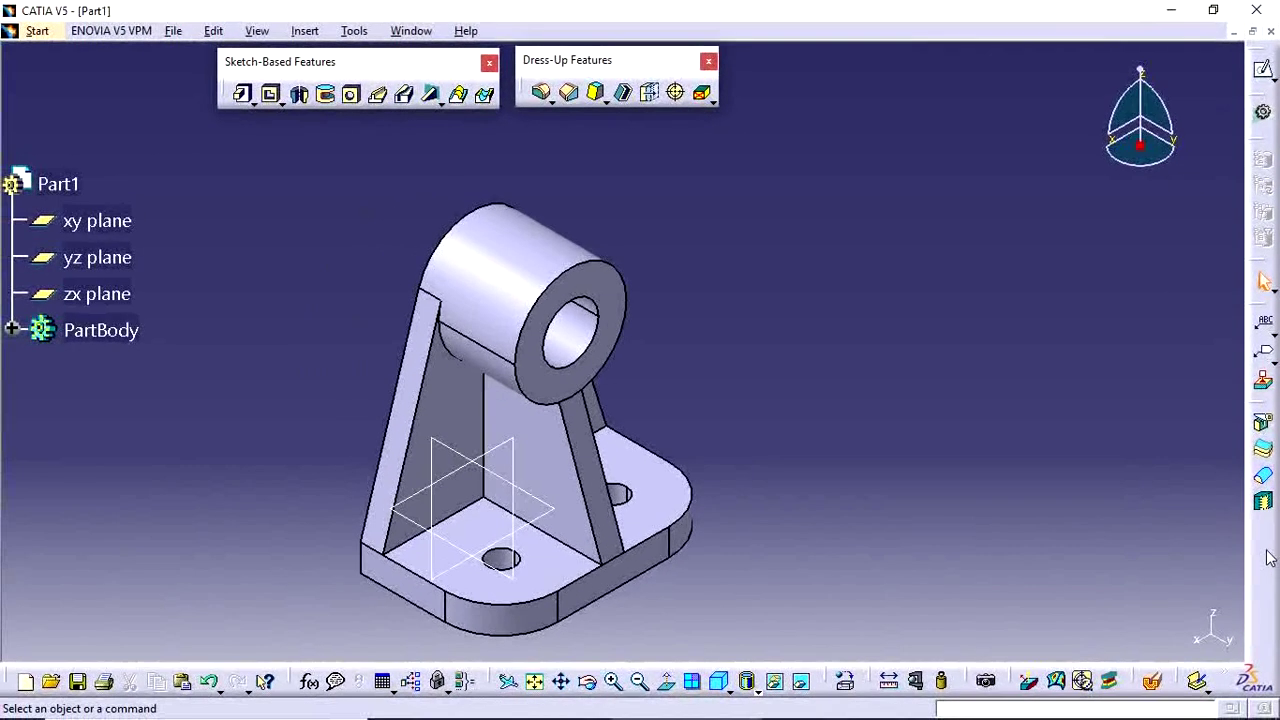
right_click(1258, 462)
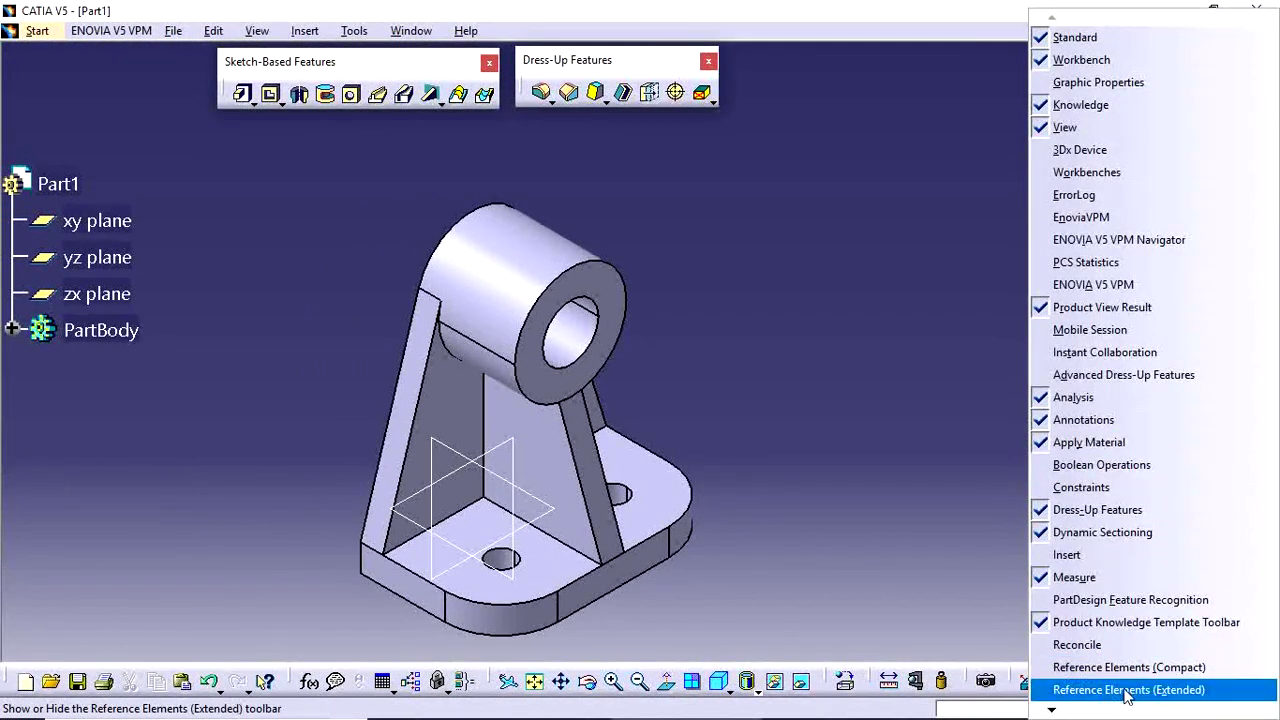
click(1165, 667)
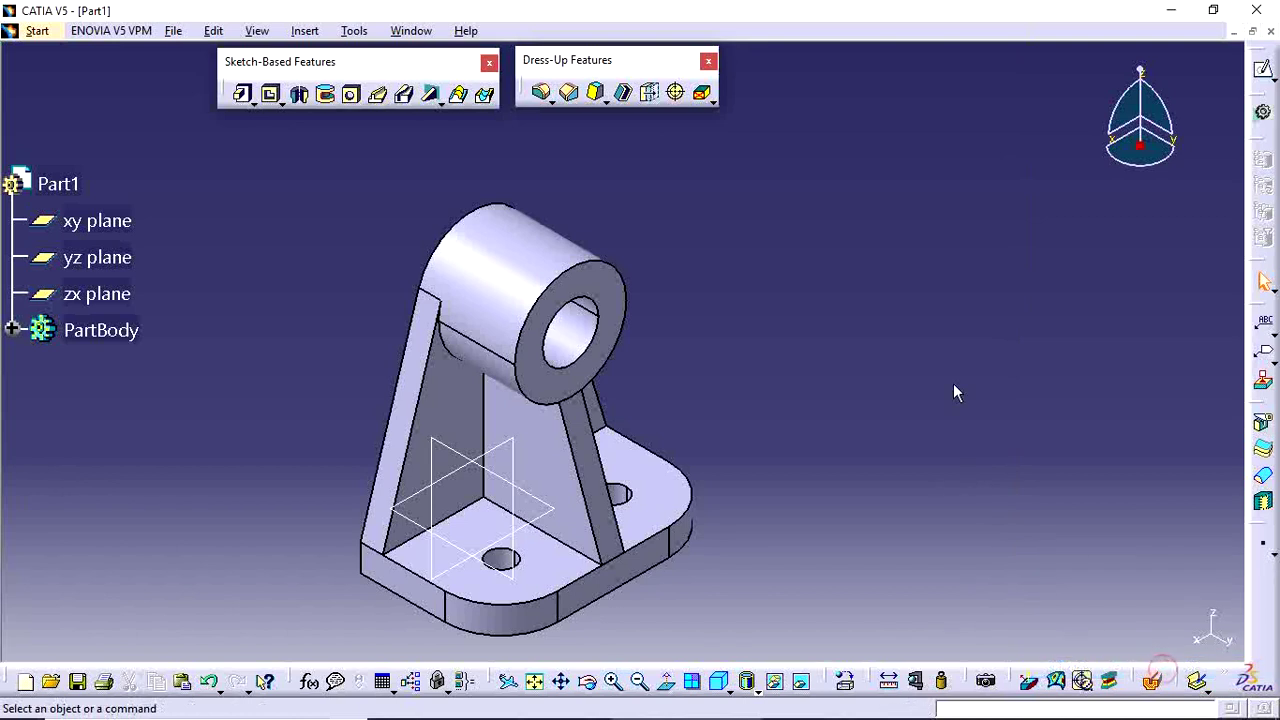
drag(1255, 515, 742, 88)
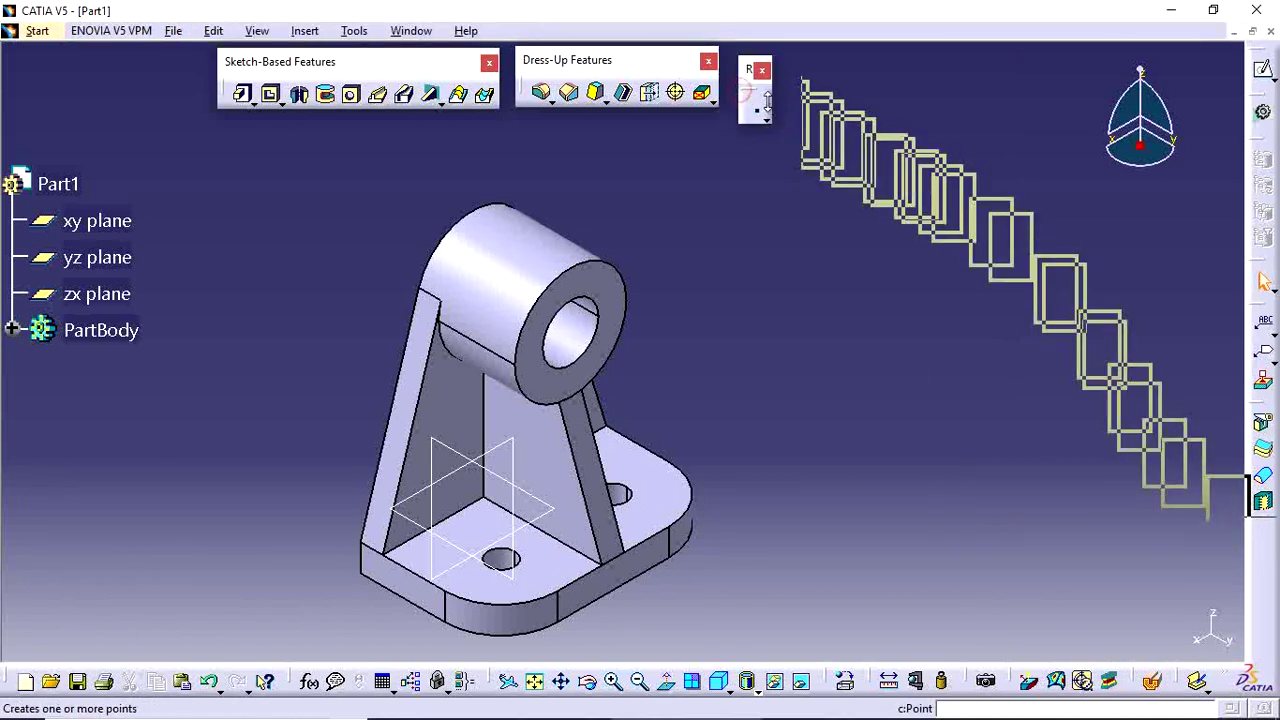
Step: Begin an offset plane referenced to the underside of the base plate, with its direction reversed toward the cylinder
click(765, 120)
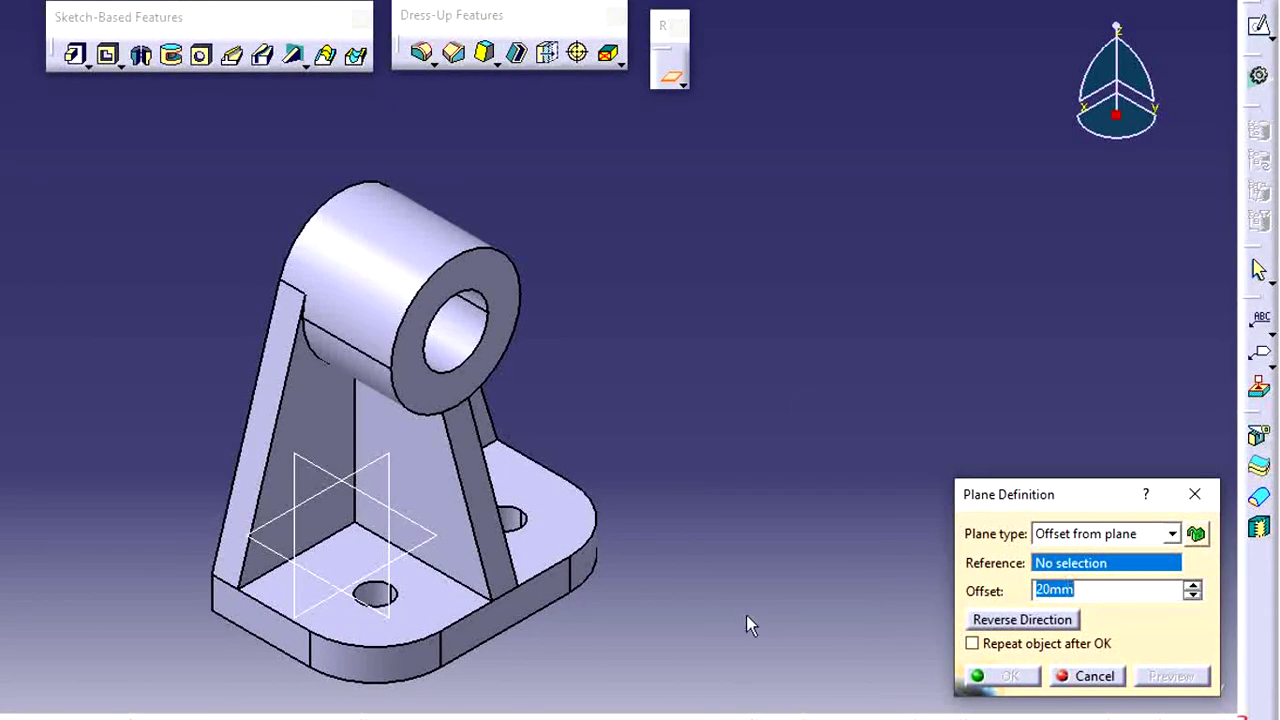
middle_drag(746, 615, 753, 526)
click(623, 475)
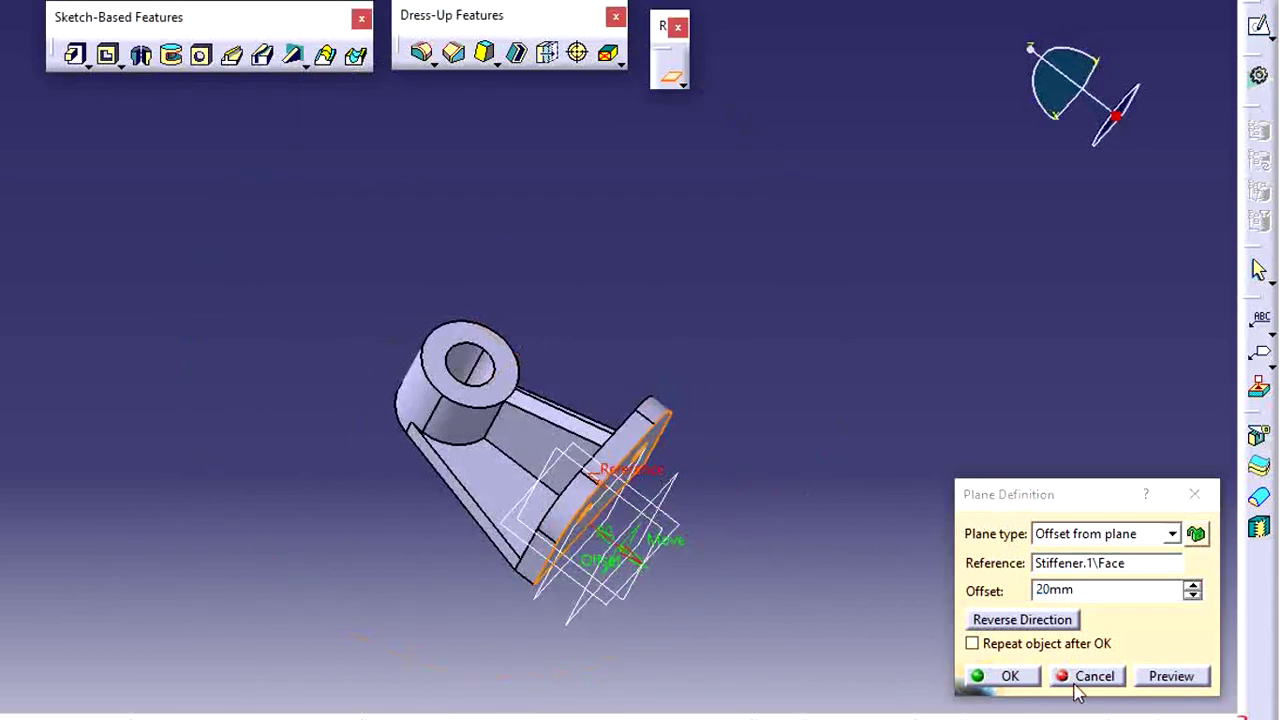
click(1024, 622)
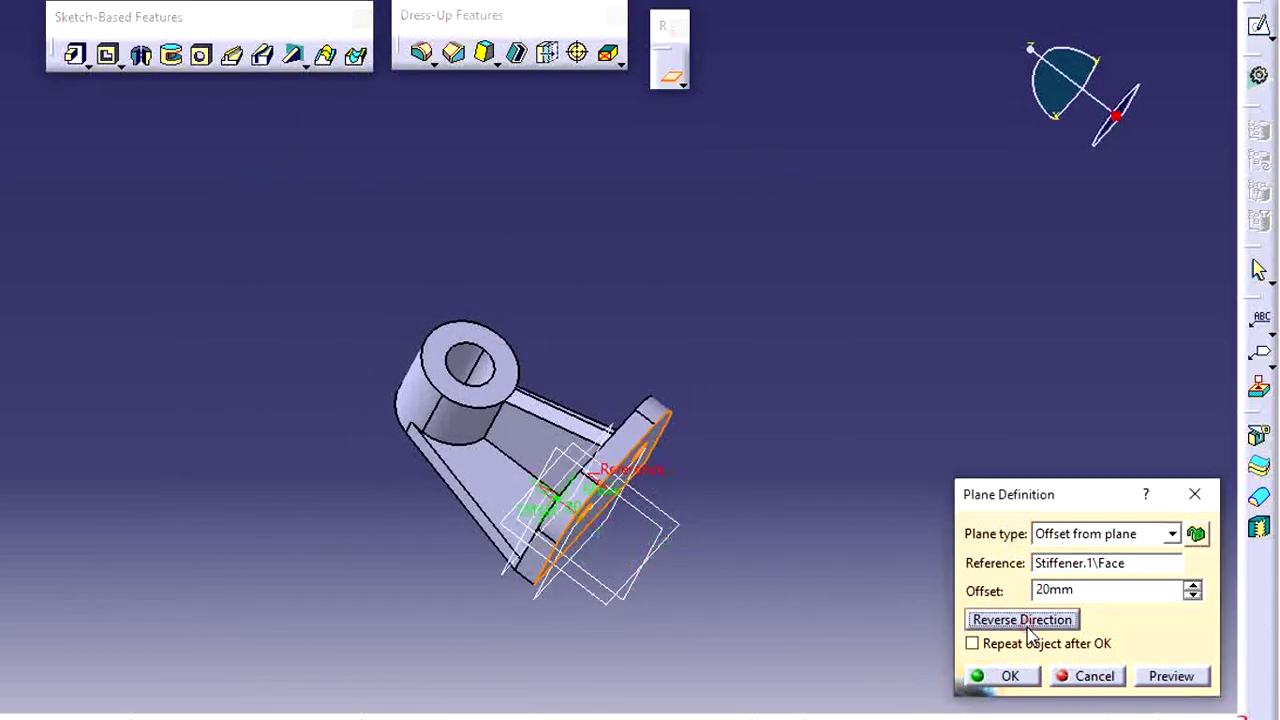
double_click(1105, 589)
text(90+)
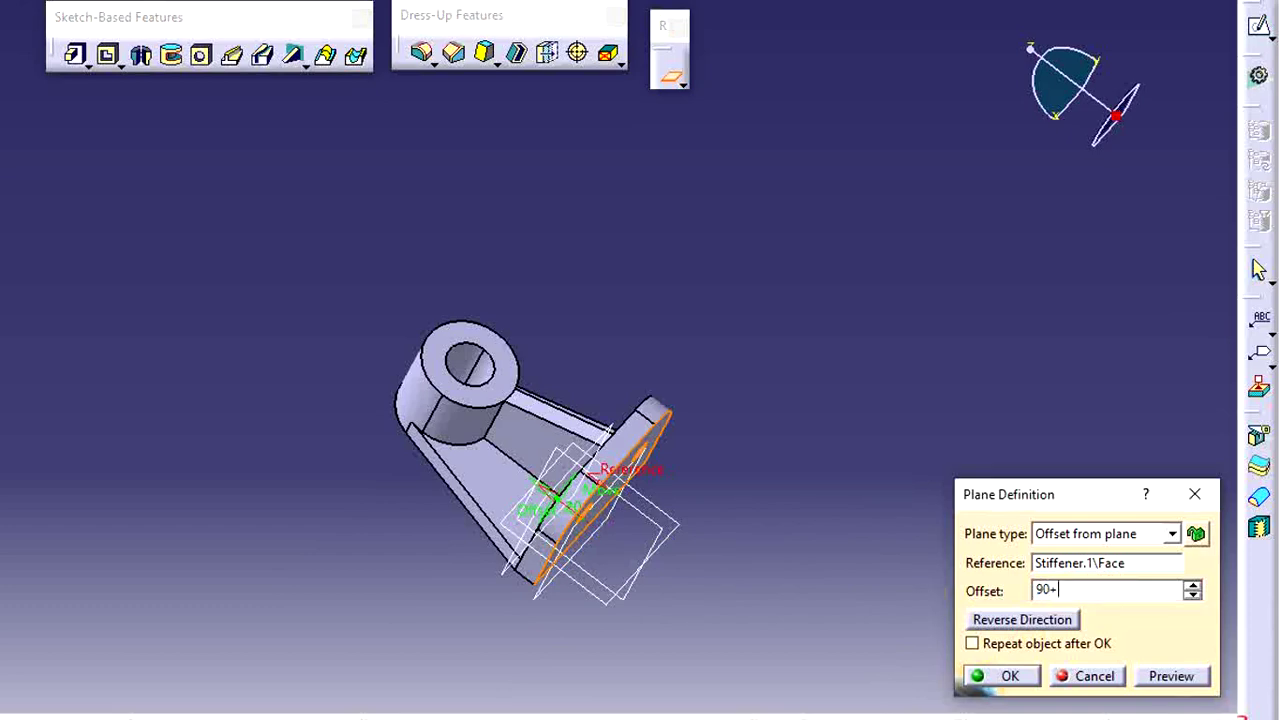
key(alt+Tab)
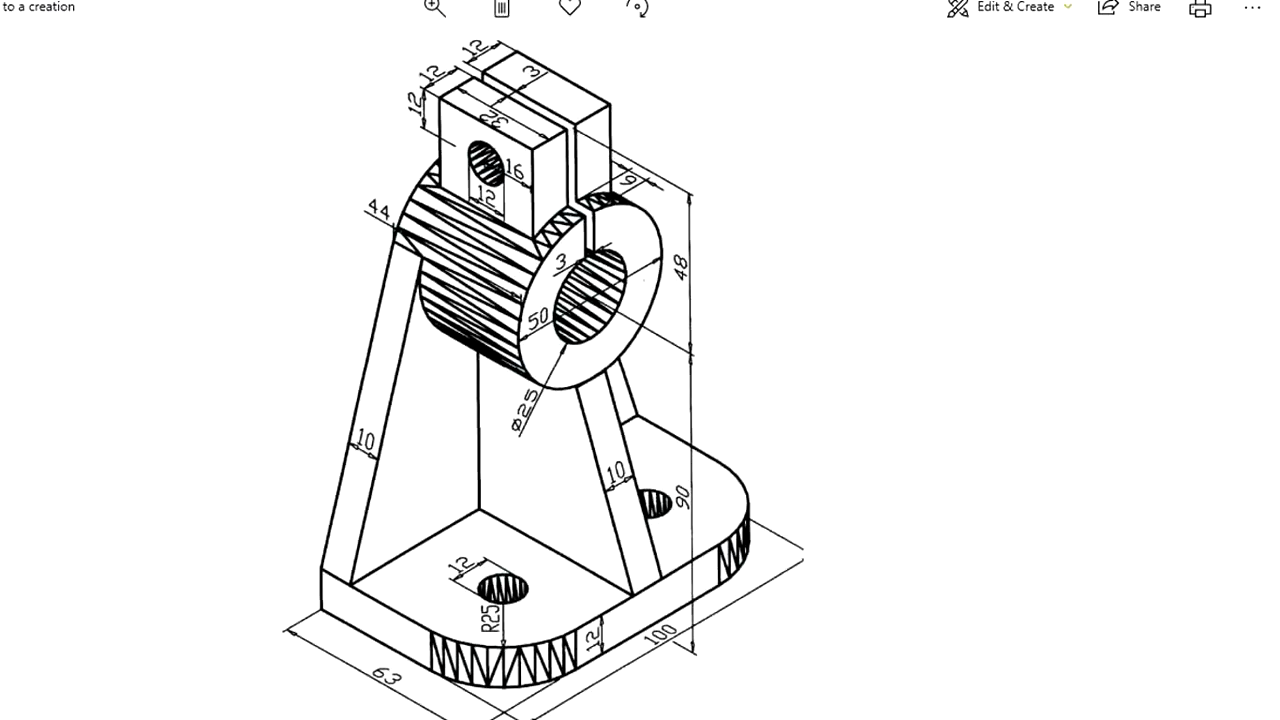
key(alt+Tab)
click(1174, 676)
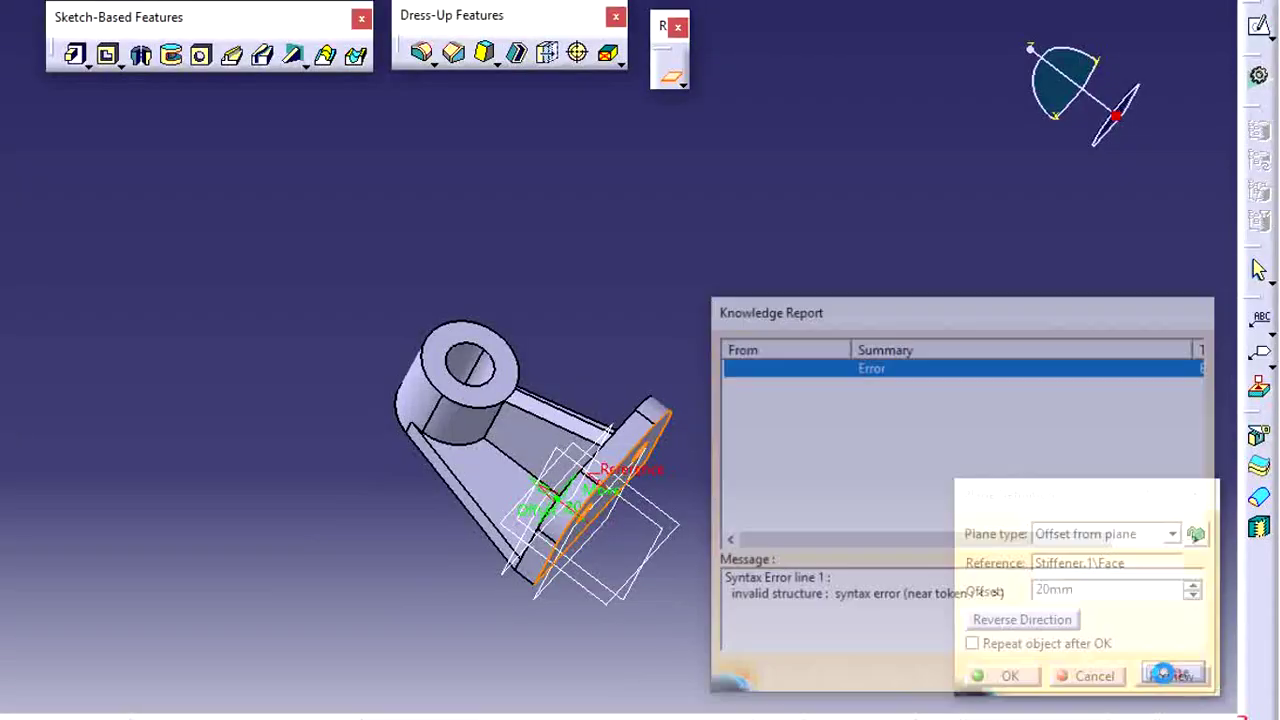
Step: Set the plane's offset to 90+48 mm from the base plate's underside and create the plane
double_click(1100, 588)
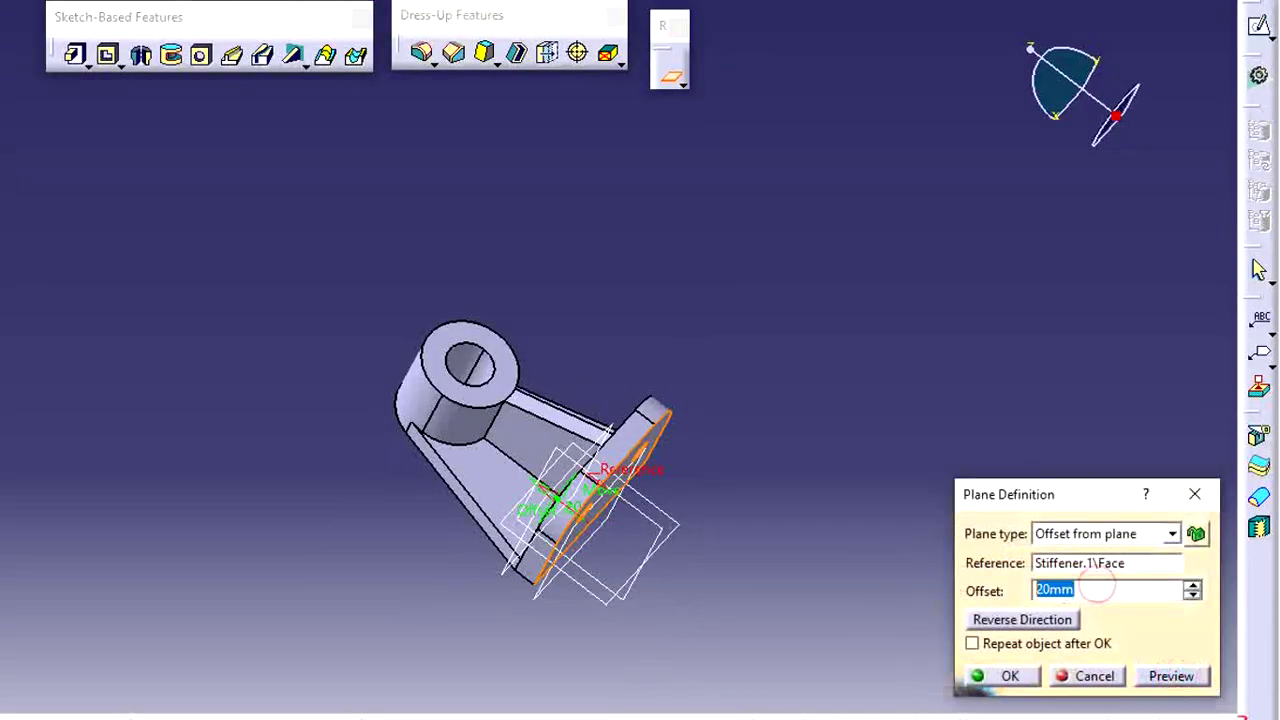
text(90+48)
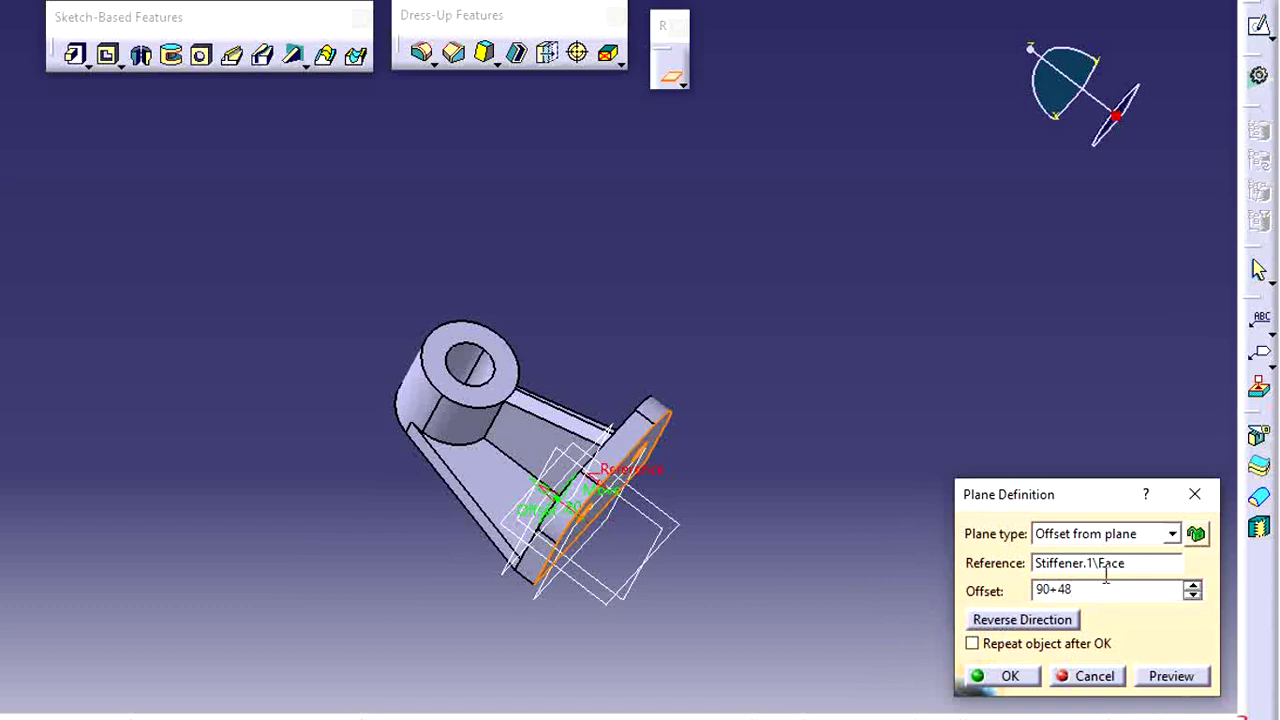
click(1138, 525)
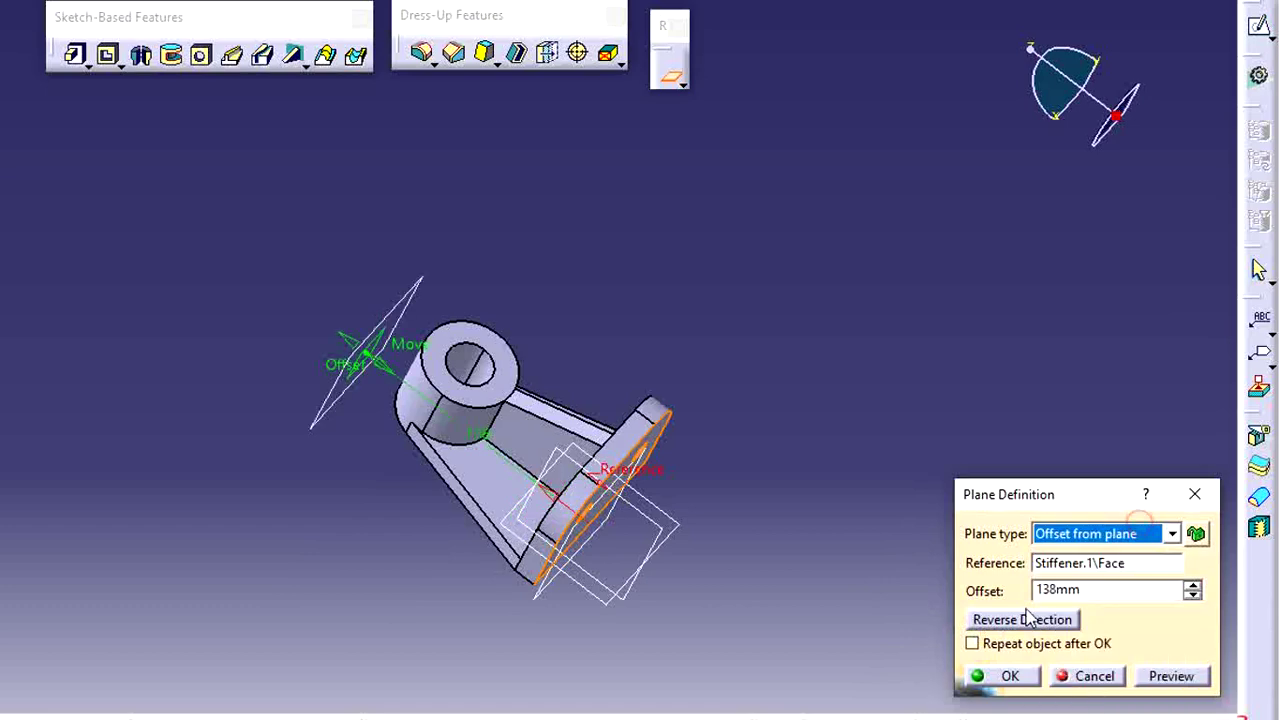
middle_drag(757, 451, 836, 470)
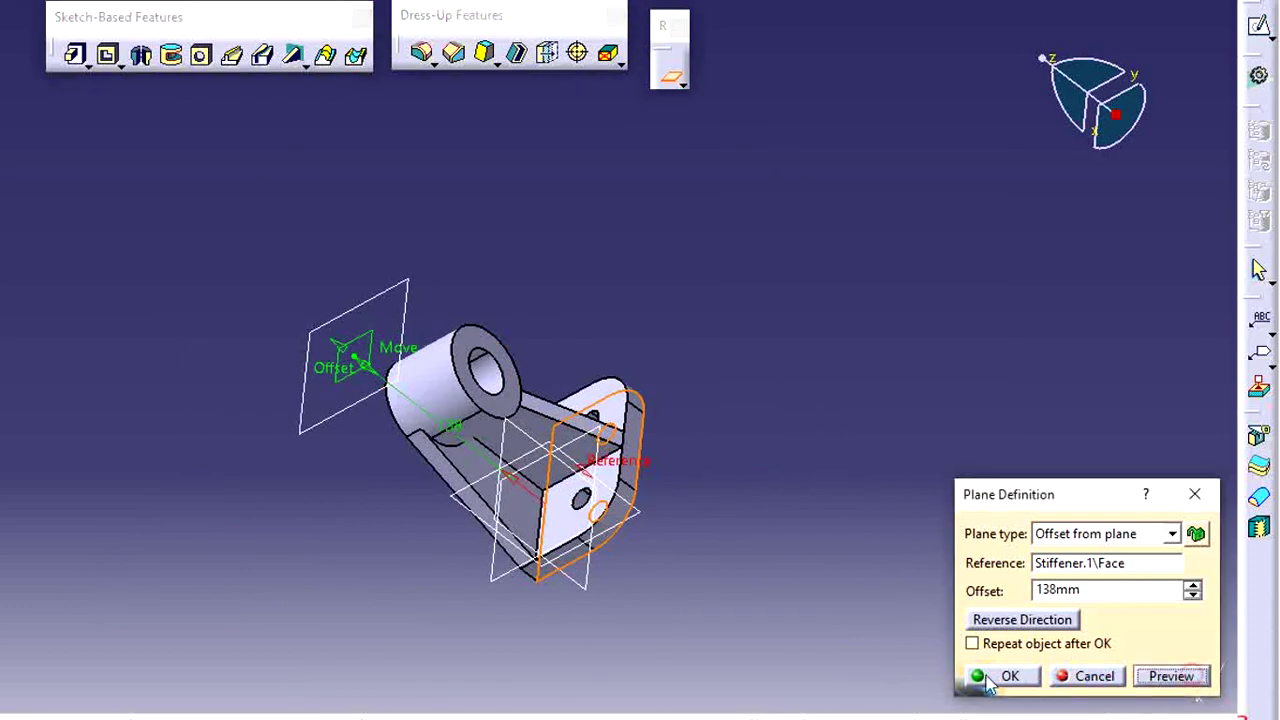
click(1188, 676)
click(985, 673)
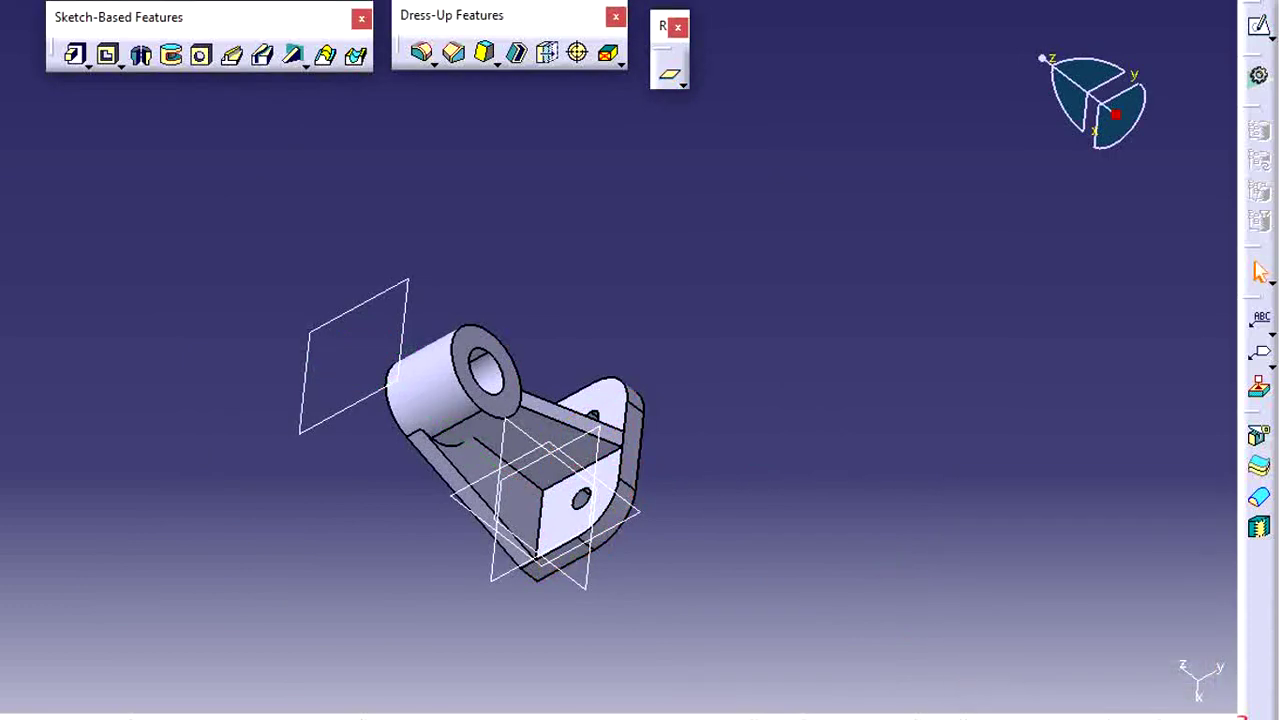
Step: Start a sketch on the new offset plane and draw a centered rectangle about 21 mm high, with its center on the vertical axis
key(alt+Tab)
click(407, 348)
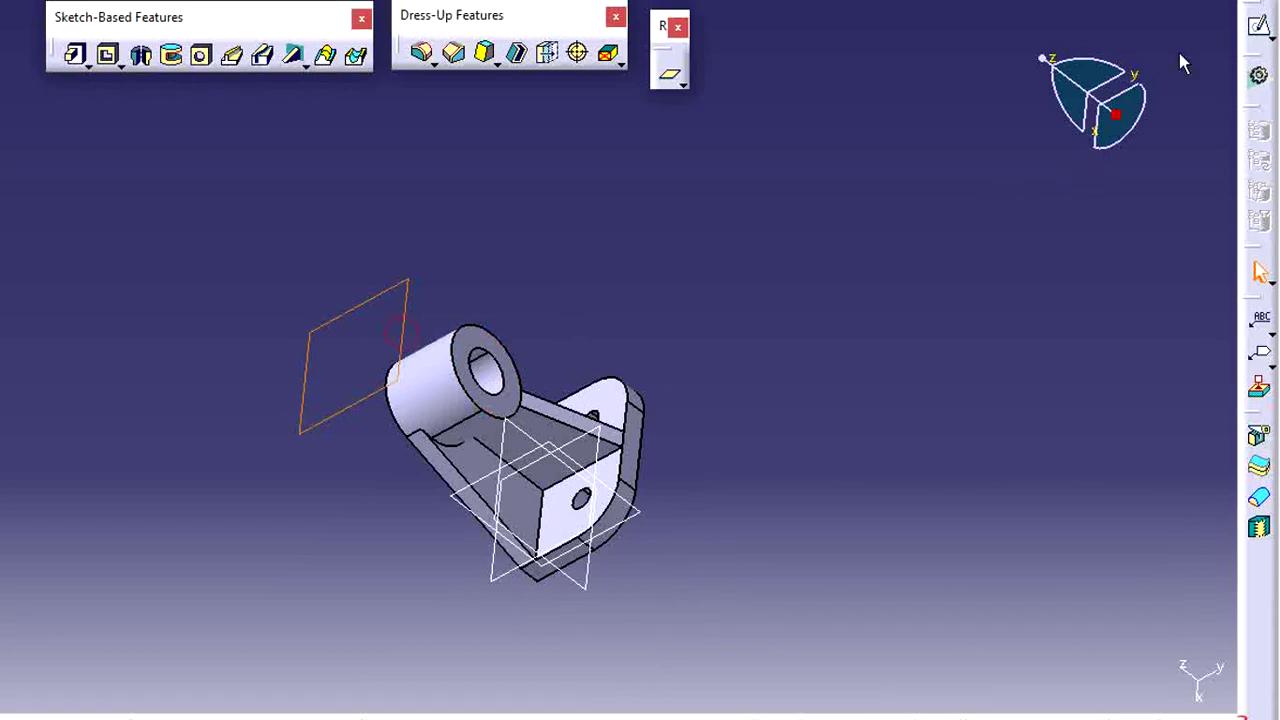
click(1258, 25)
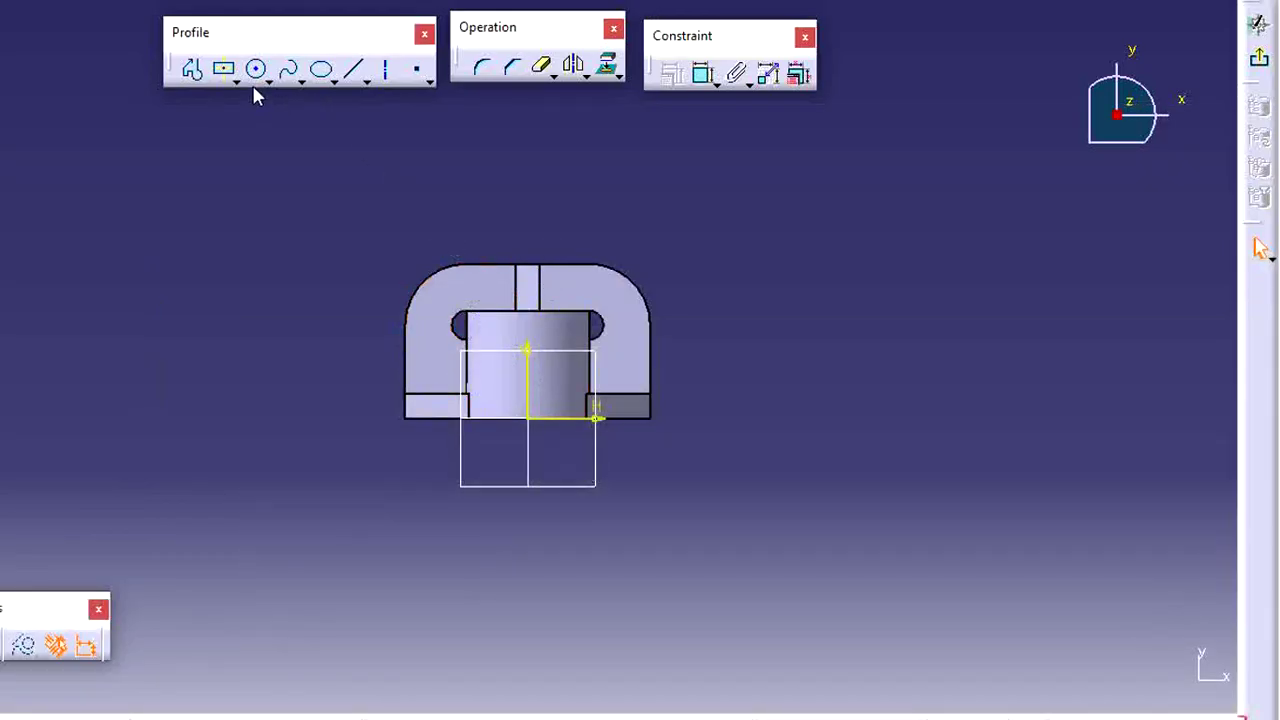
click(226, 72)
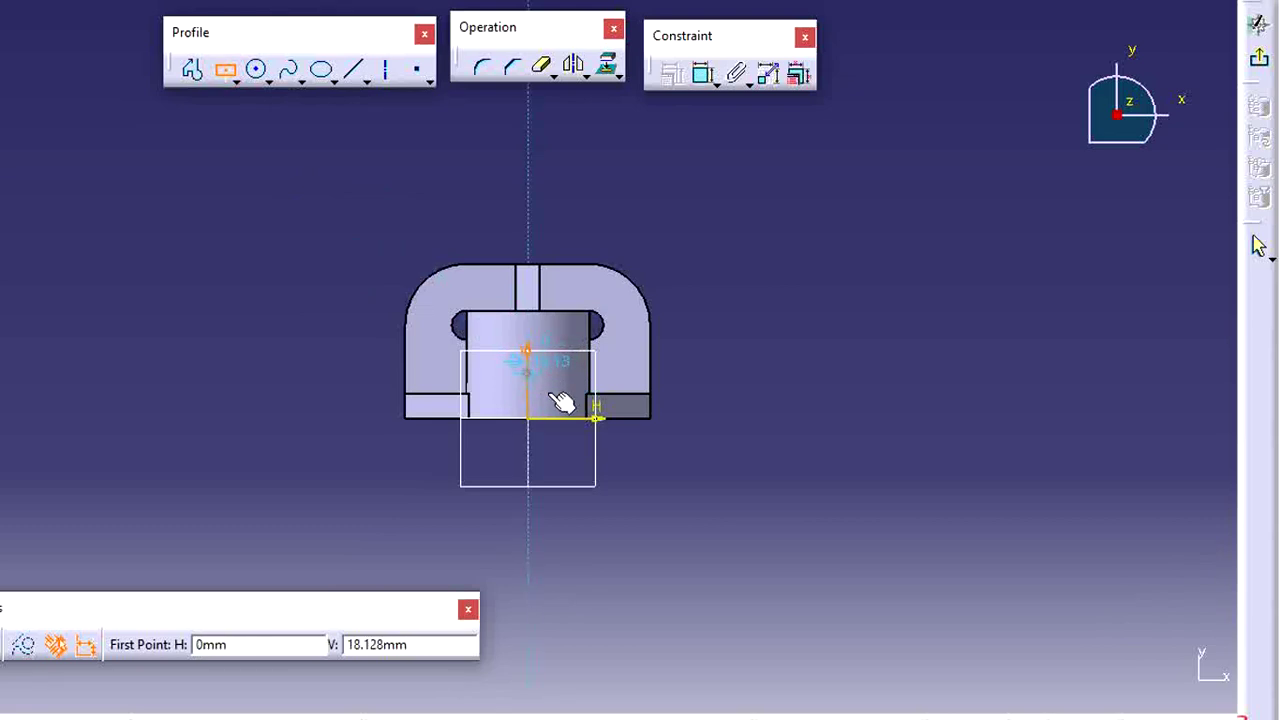
click(568, 401)
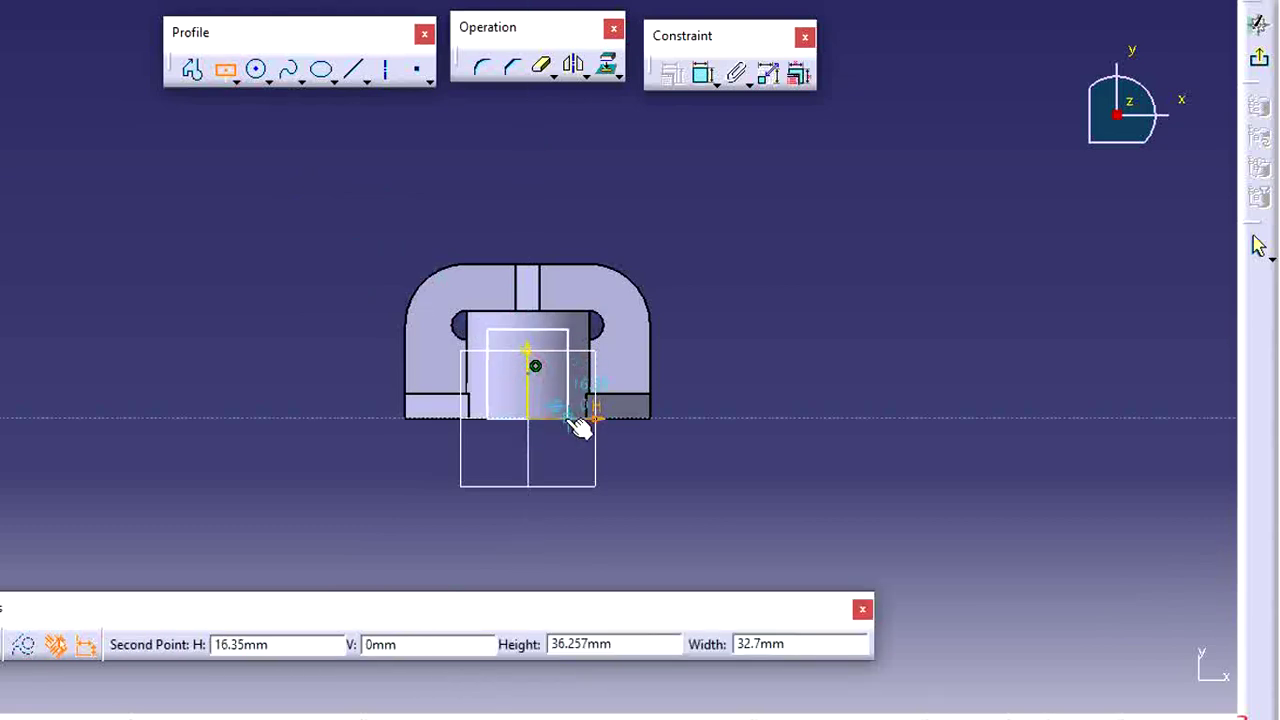
click(578, 403)
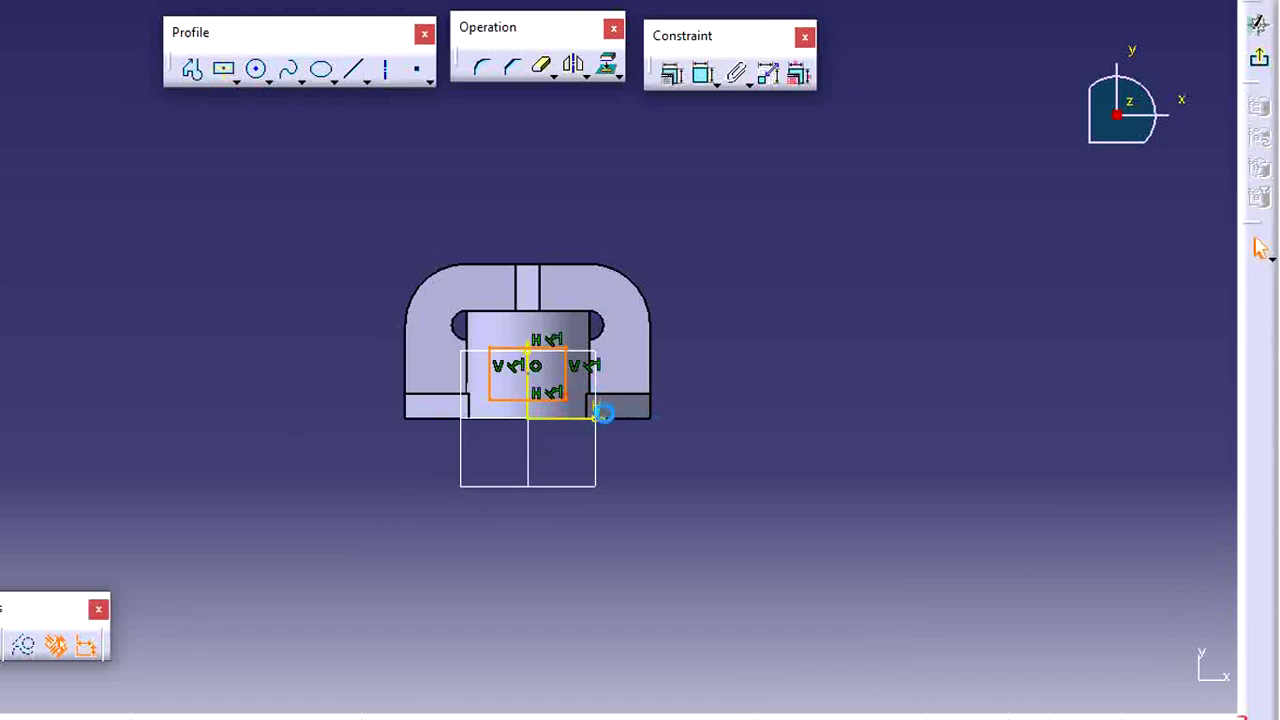
Step: Dimension the rectangle's vertical side and set it to 32 mm
scroll(734, 460, up, 5)
scroll(663, 320, down, 3)
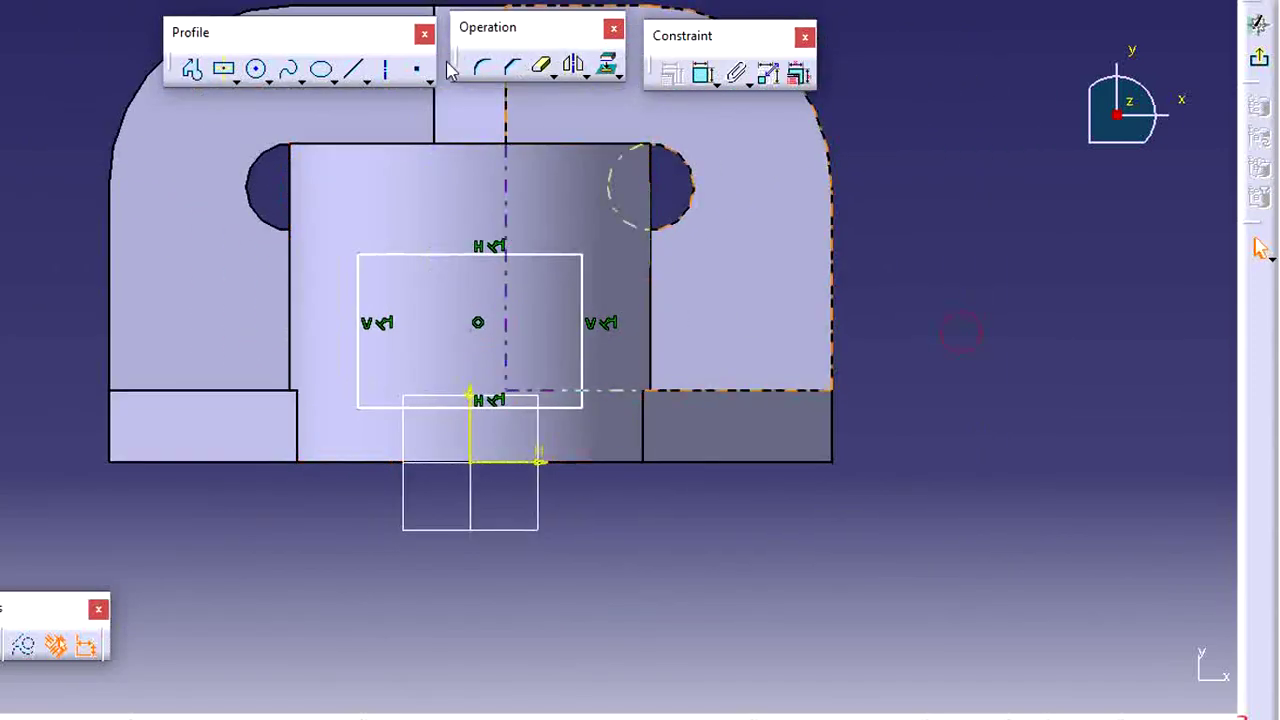
click(704, 73)
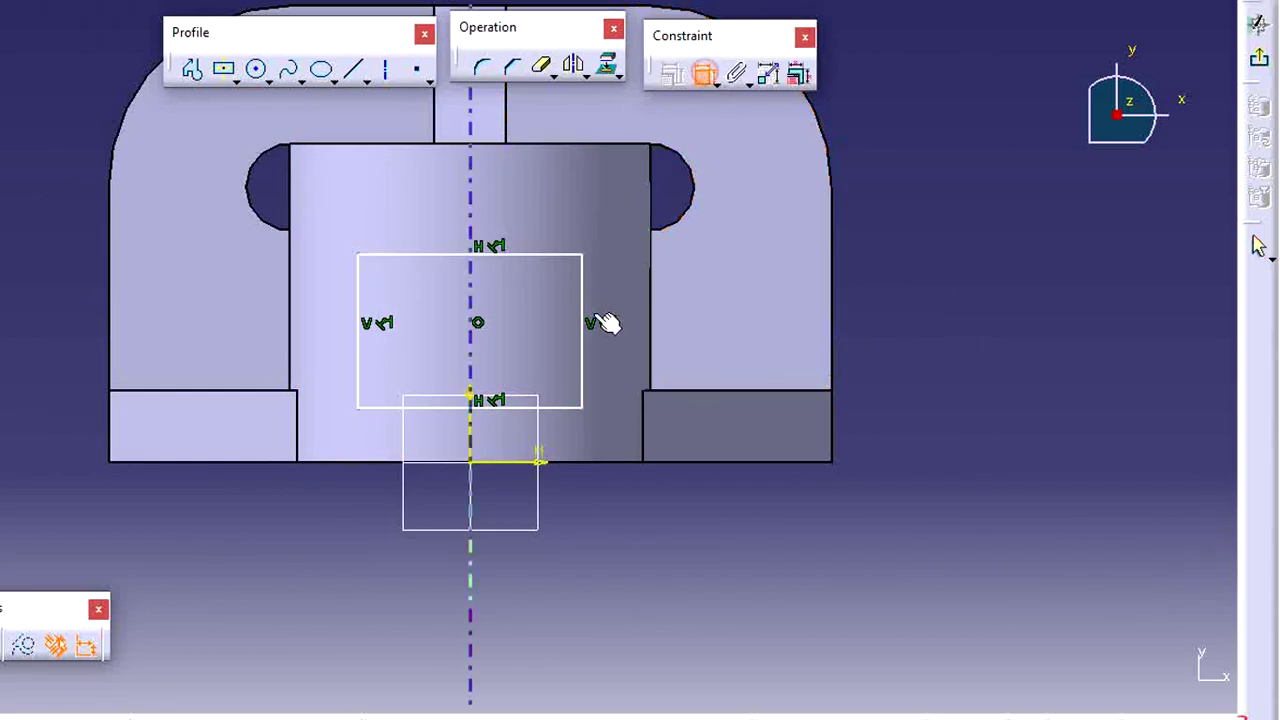
click(581, 291)
click(949, 345)
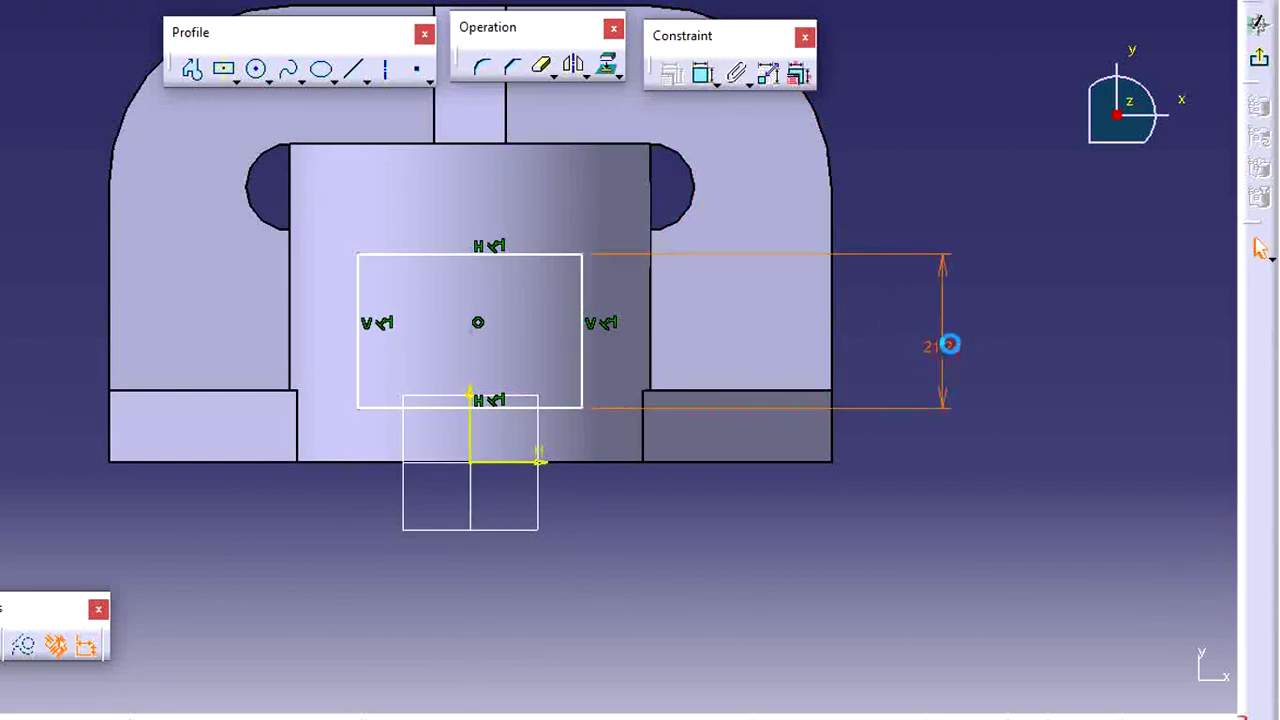
double_click(949, 347)
text(32)
key(Return)
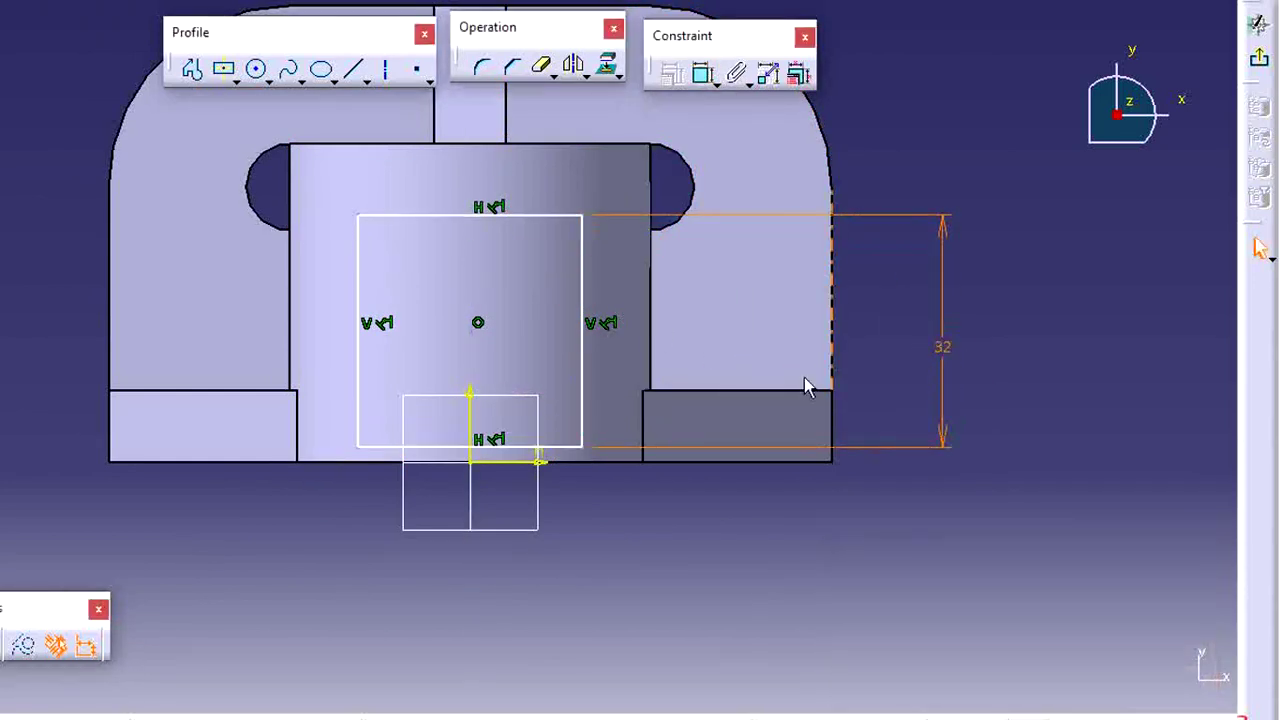
click(470, 218)
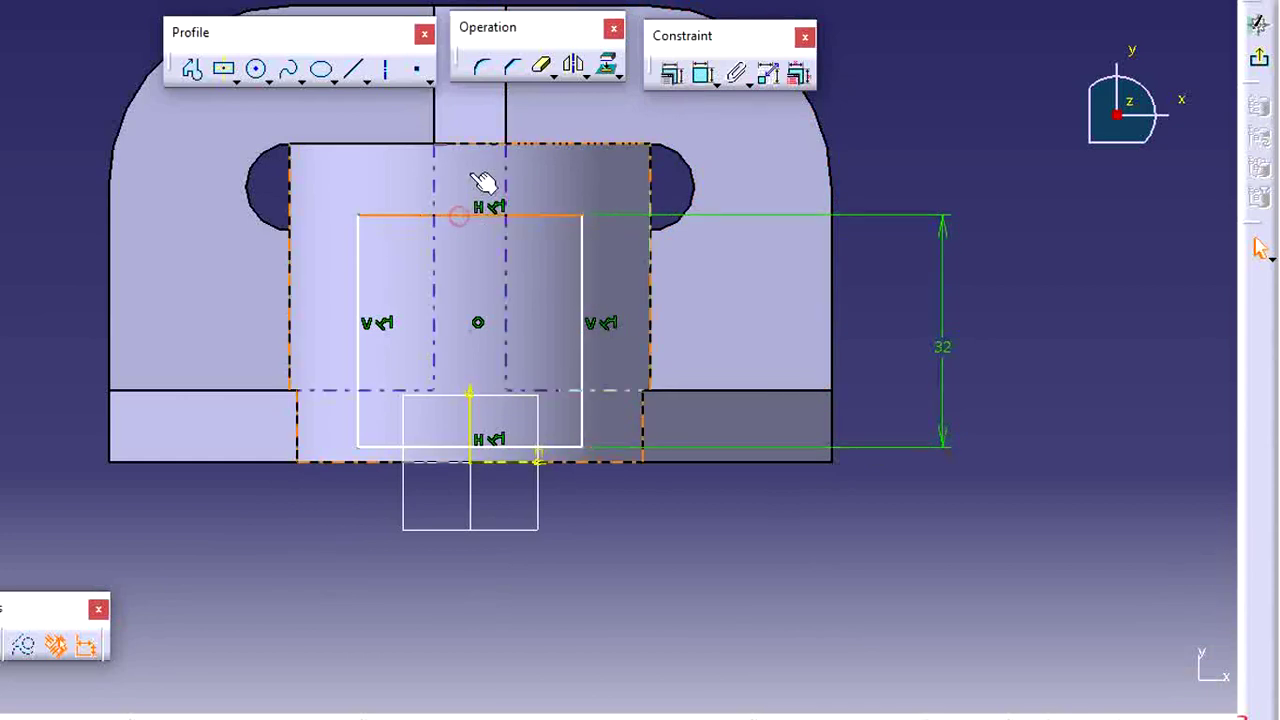
click(704, 76)
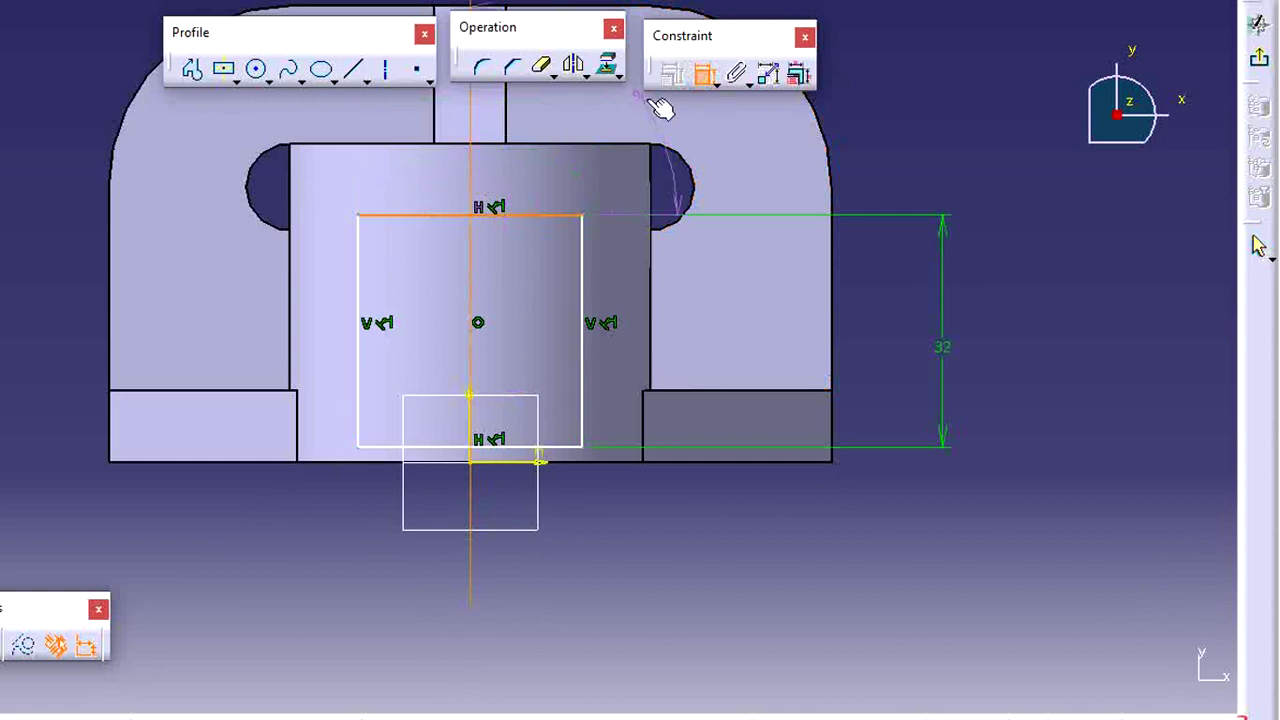
click(704, 74)
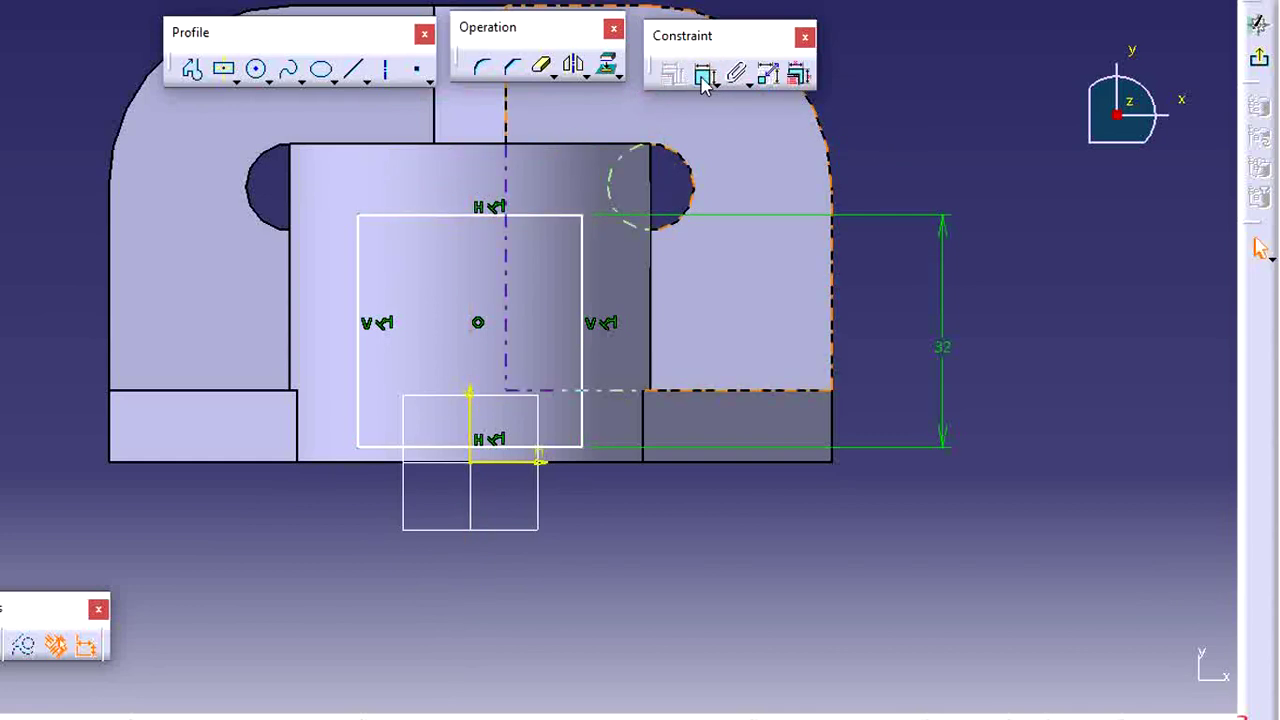
Step: Dimension the rectangle's horizontal side, set it to 27 mm, and check the reference drawing for its placement
click(704, 78)
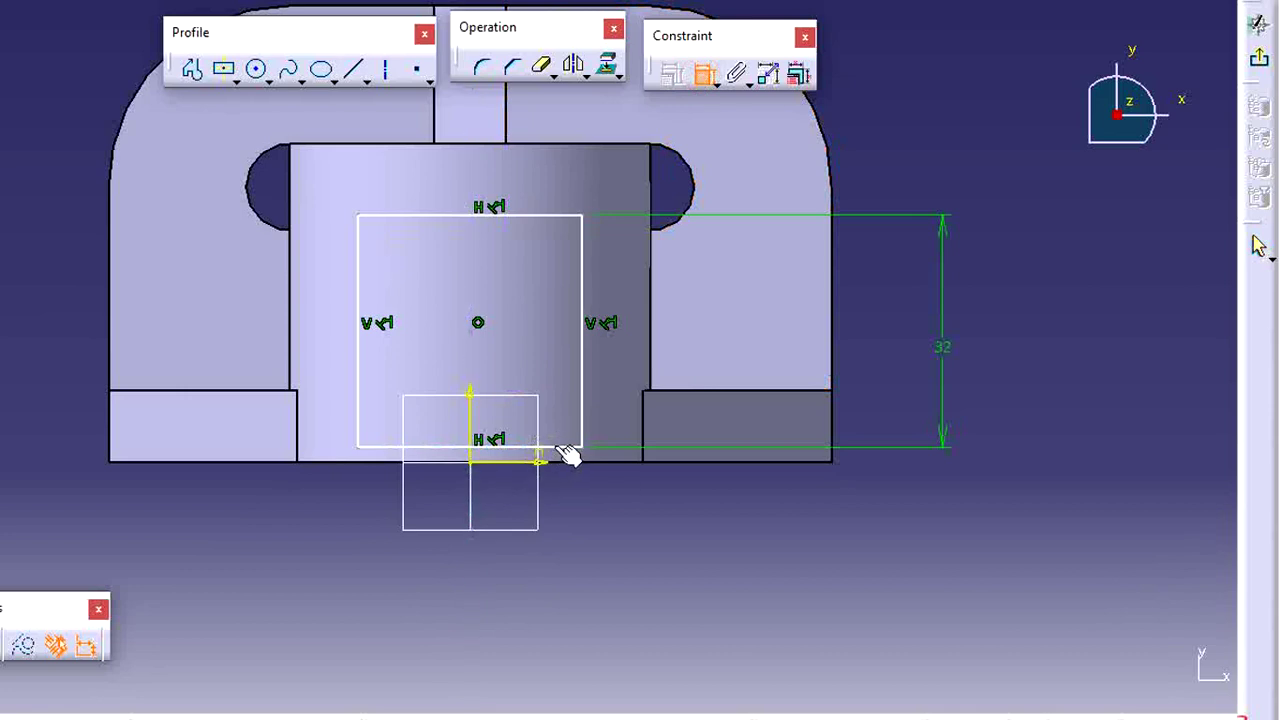
click(563, 448)
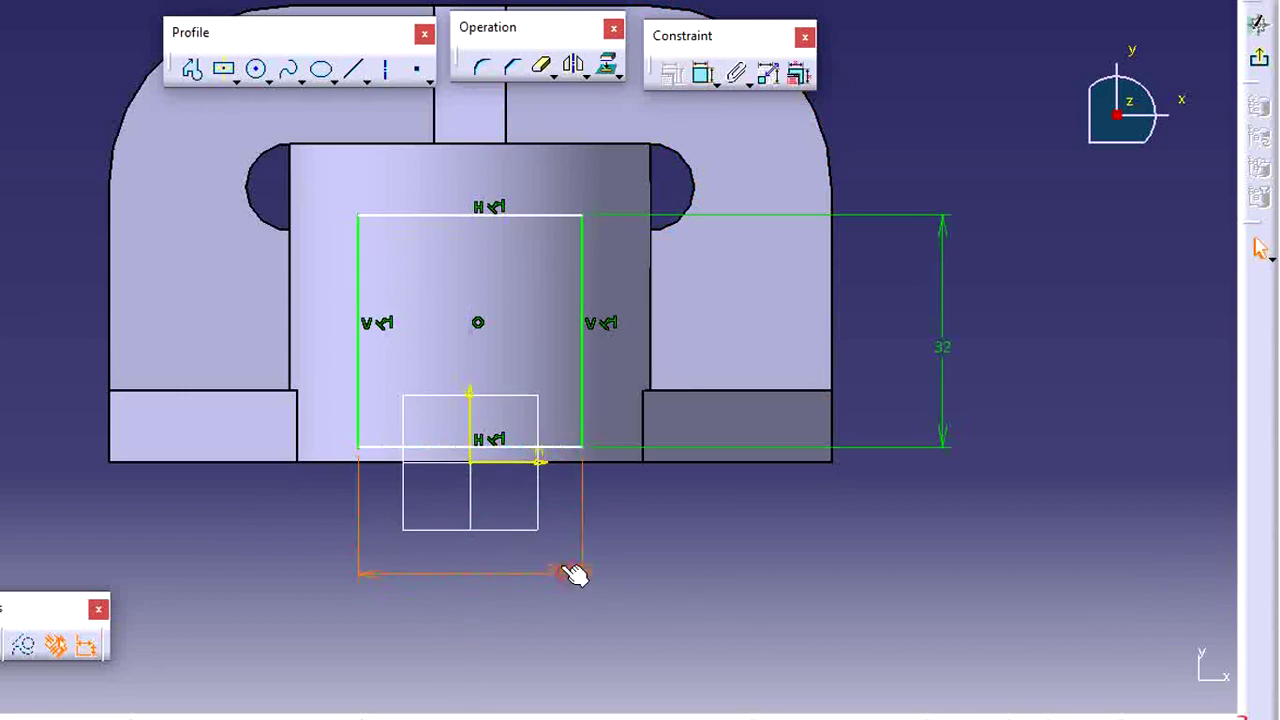
double_click(575, 573)
text(27)
key(Return)
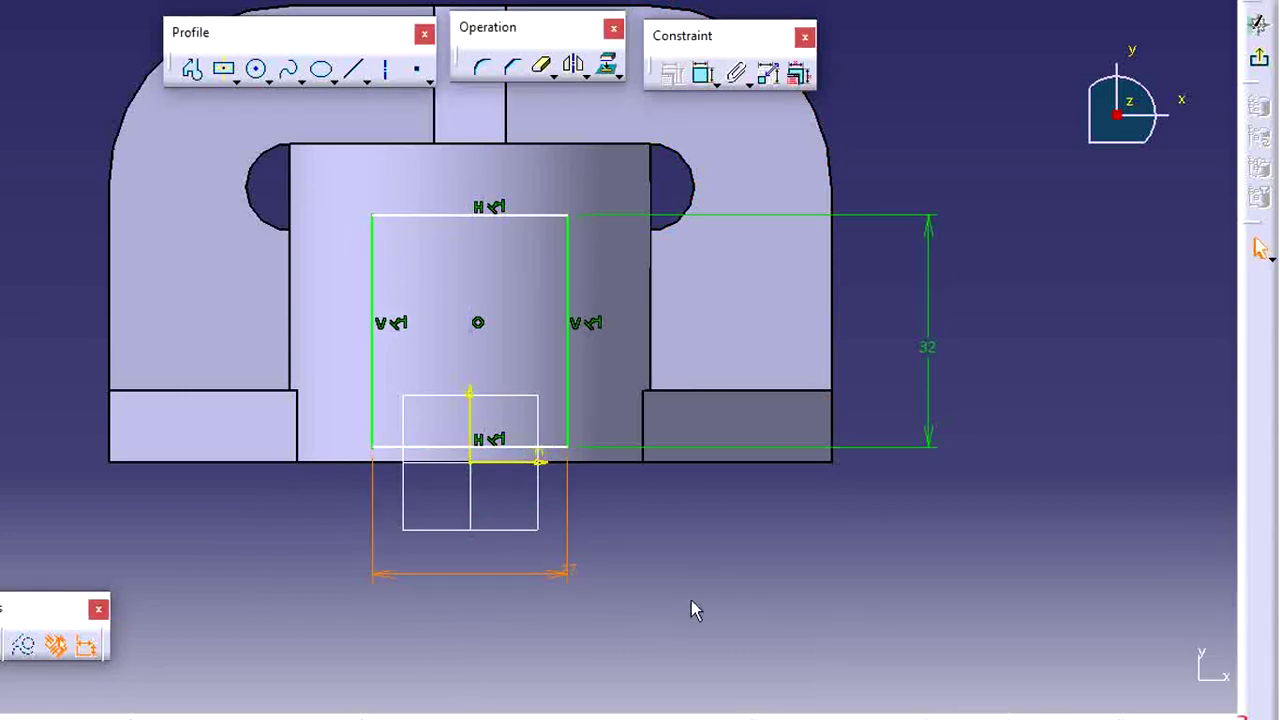
click(695, 608)
key(alt+Tab)
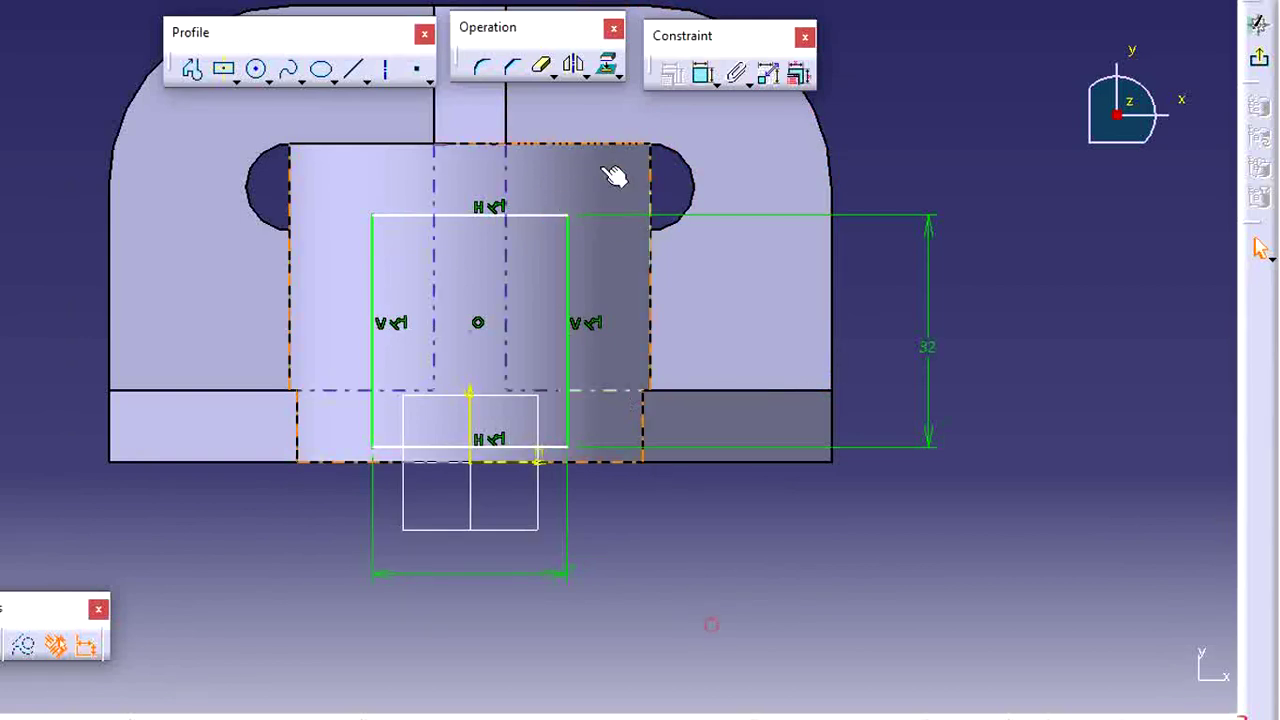
Step: Constrain the distance between the cylinder's front end edge and the rectangle's nearest parallel side to 6 mm
click(716, 83)
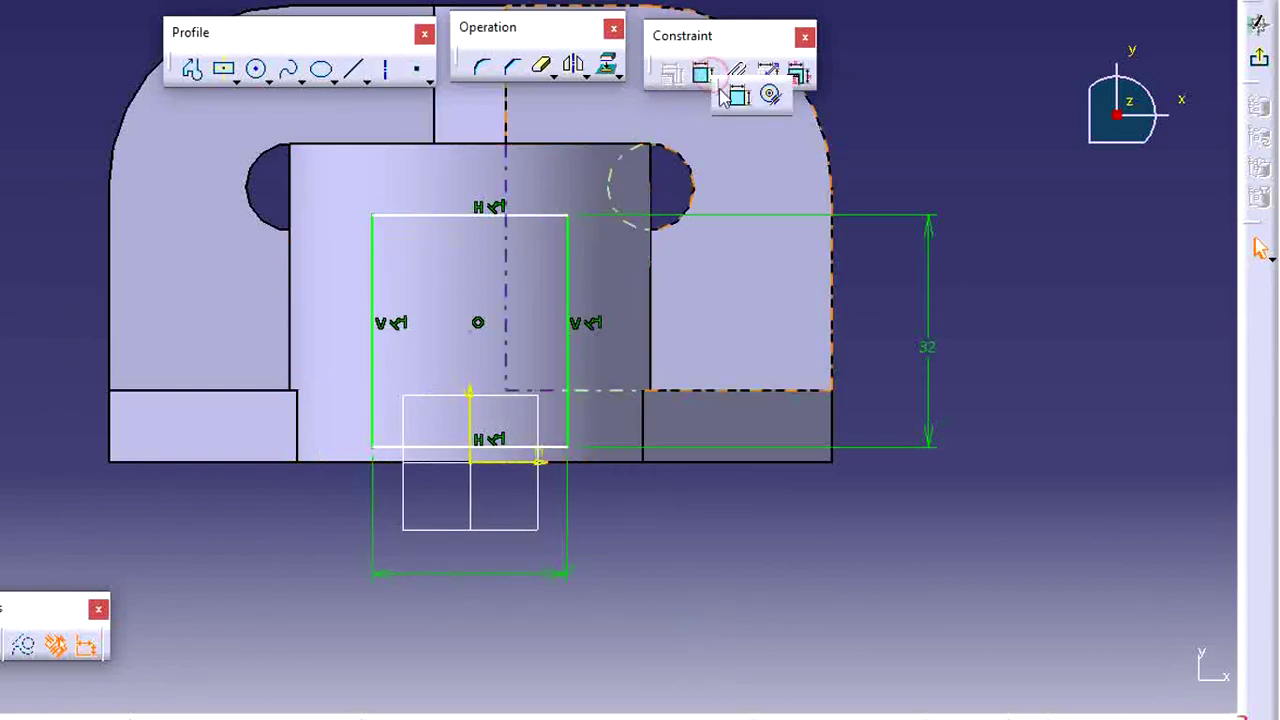
click(530, 146)
click(551, 219)
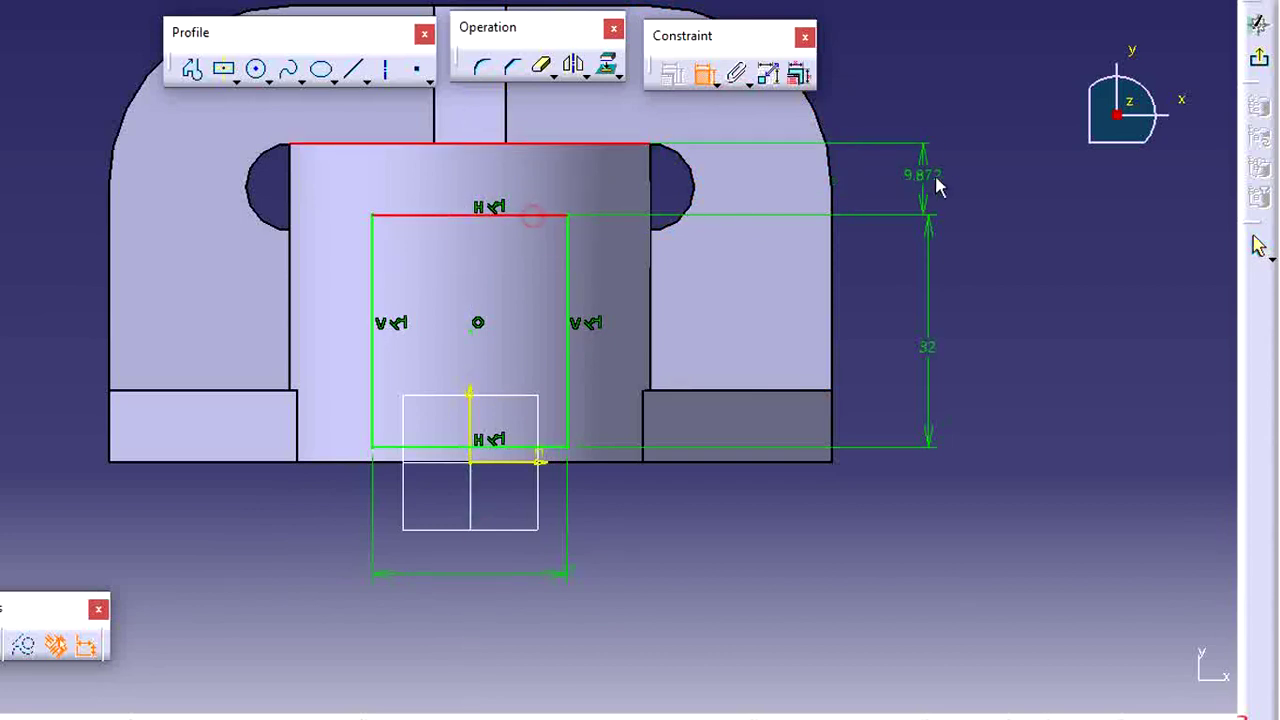
click(936, 184)
double_click(930, 185)
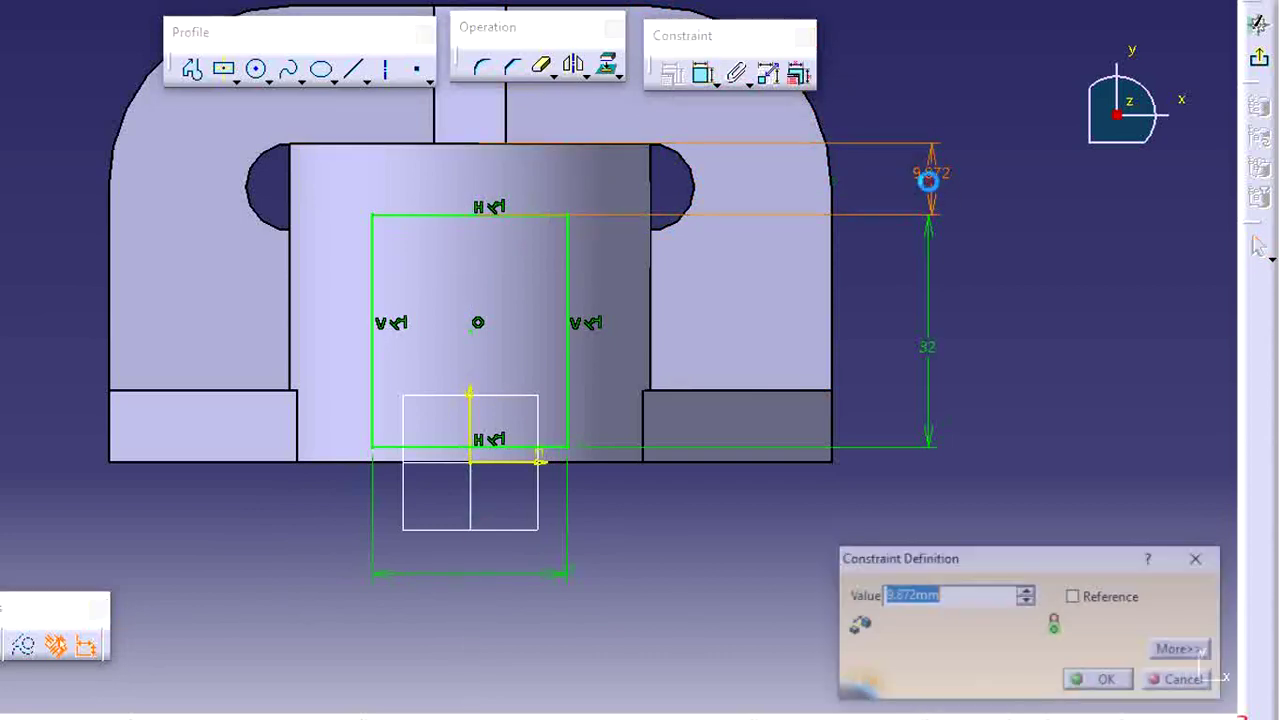
text(6mm)
key(Return)
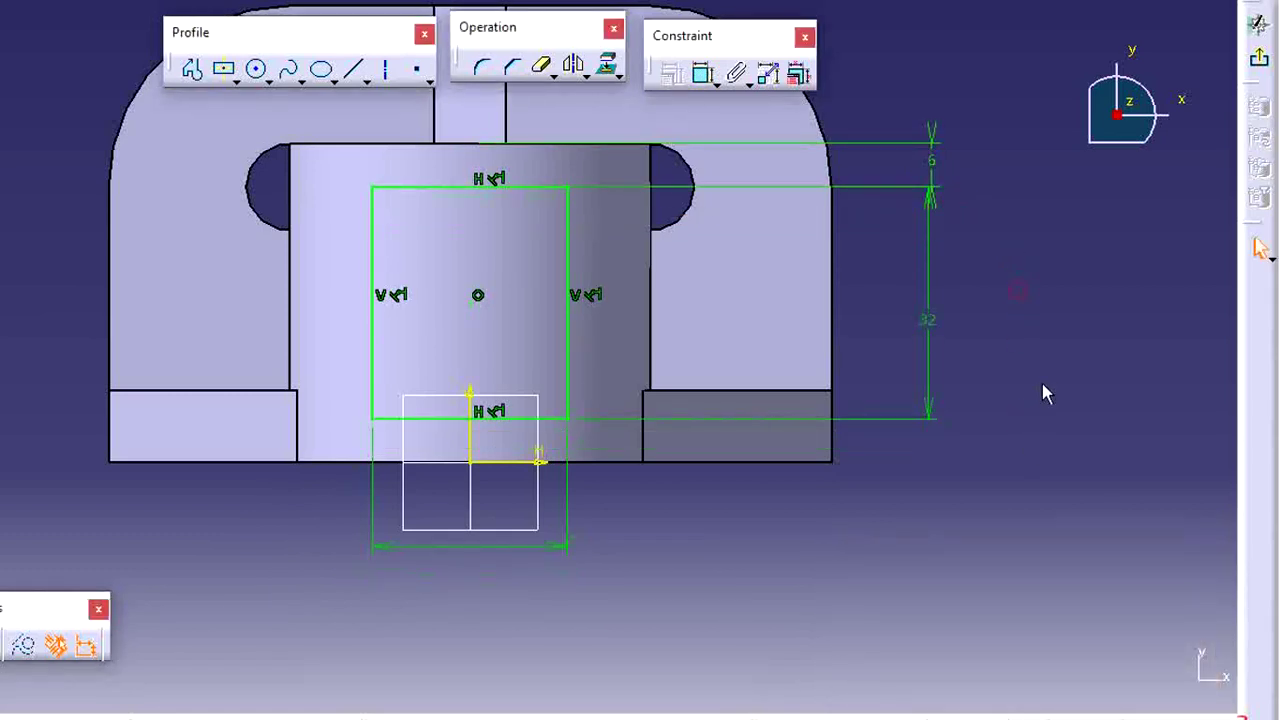
click(1042, 385)
Step: Check the reference drawing, exit the sketch, and pad the rectangle toward the cylinder with the direction reversed and the limit Up to next
click(768, 663)
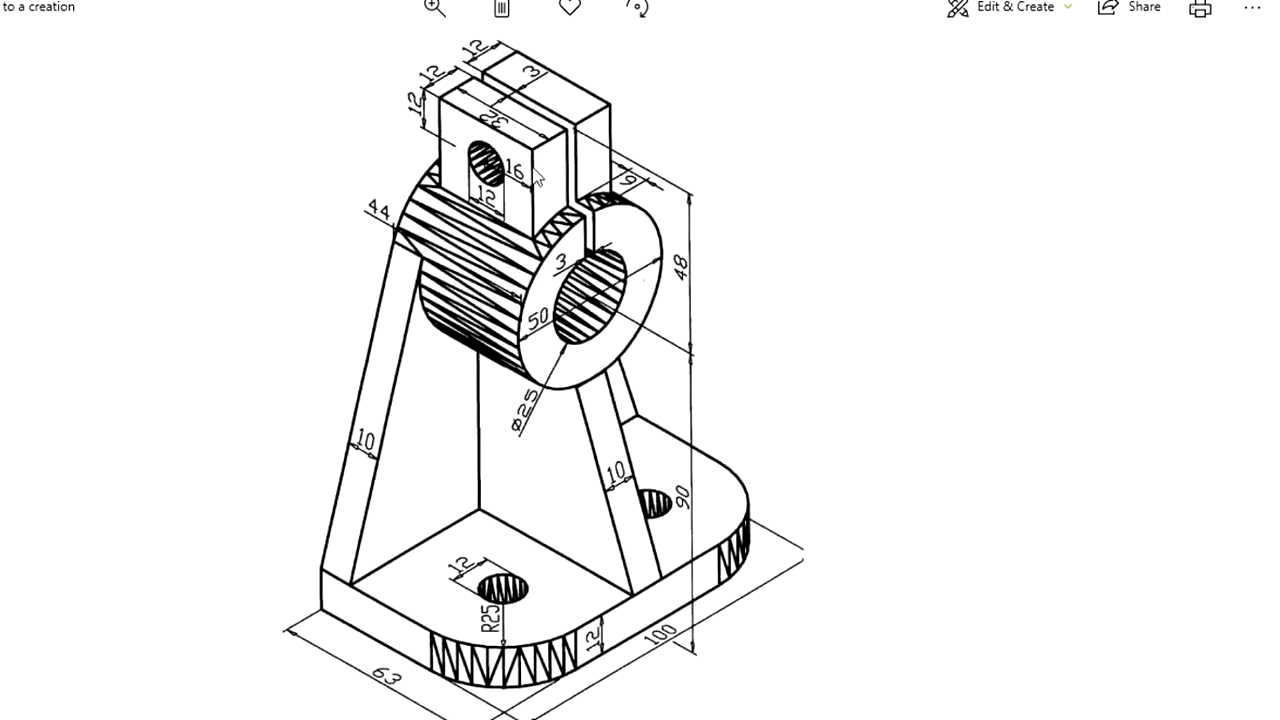
key(alt+Tab)
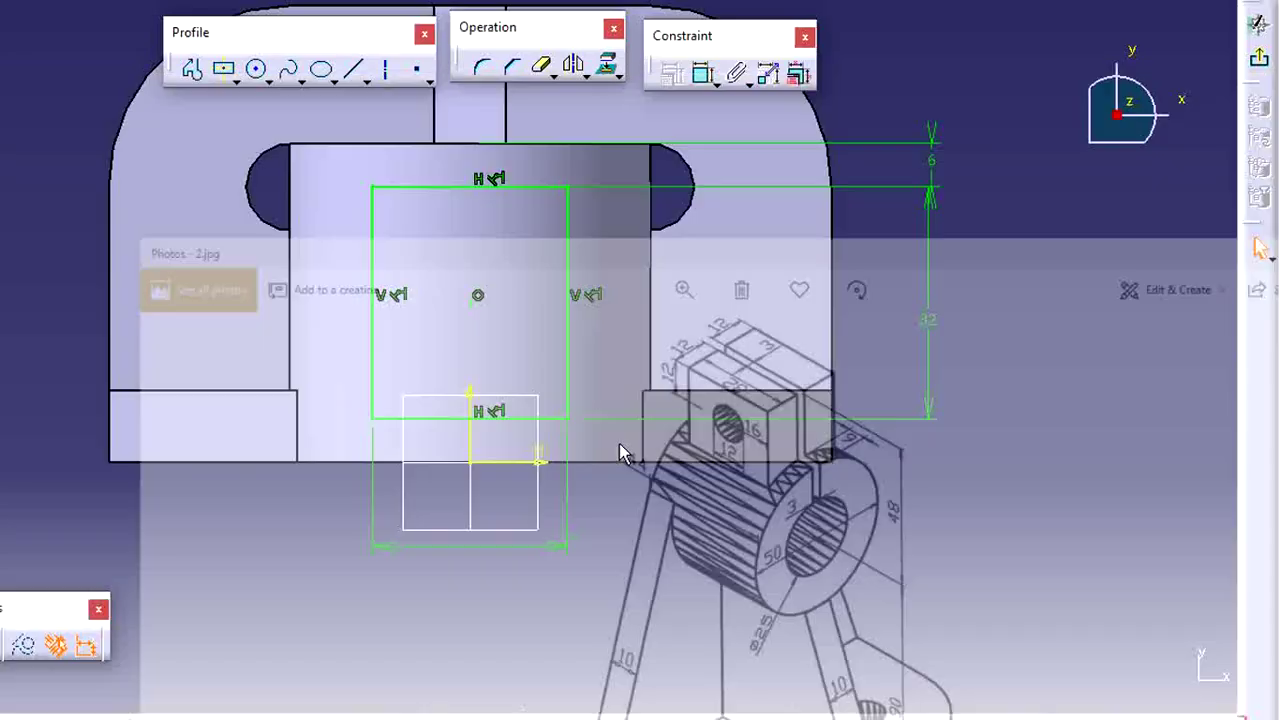
click(1257, 22)
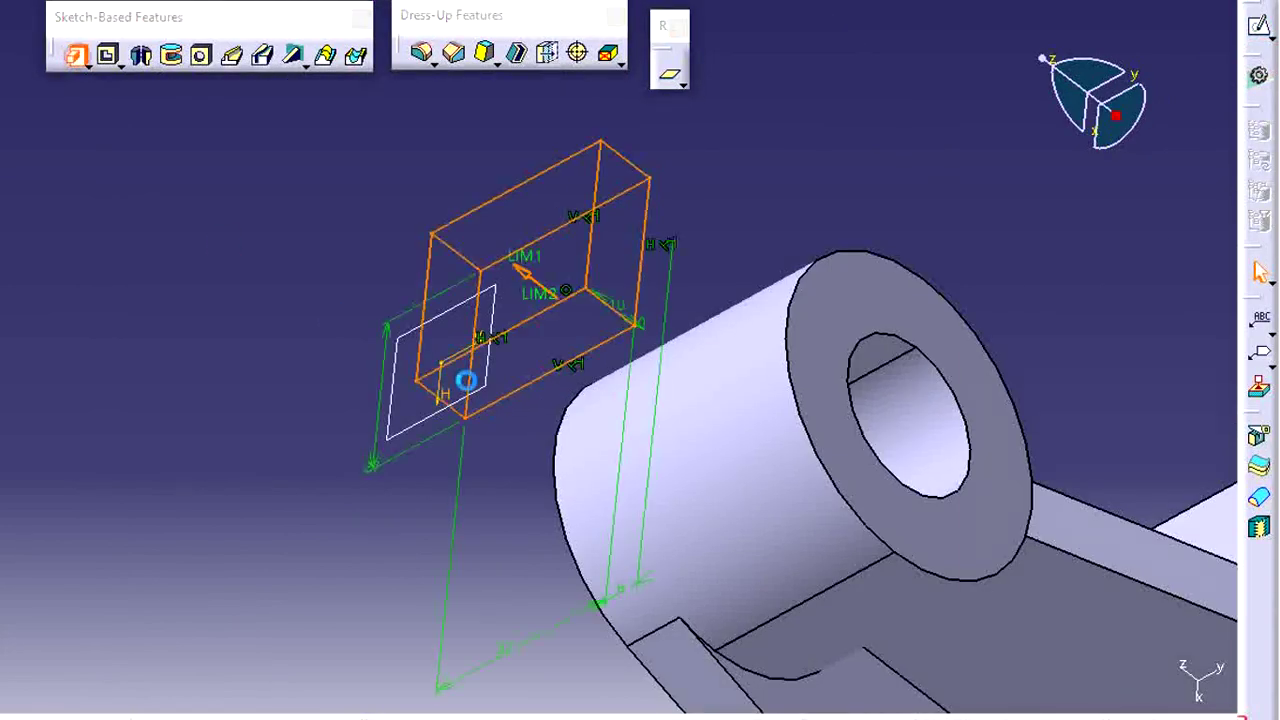
click(1033, 606)
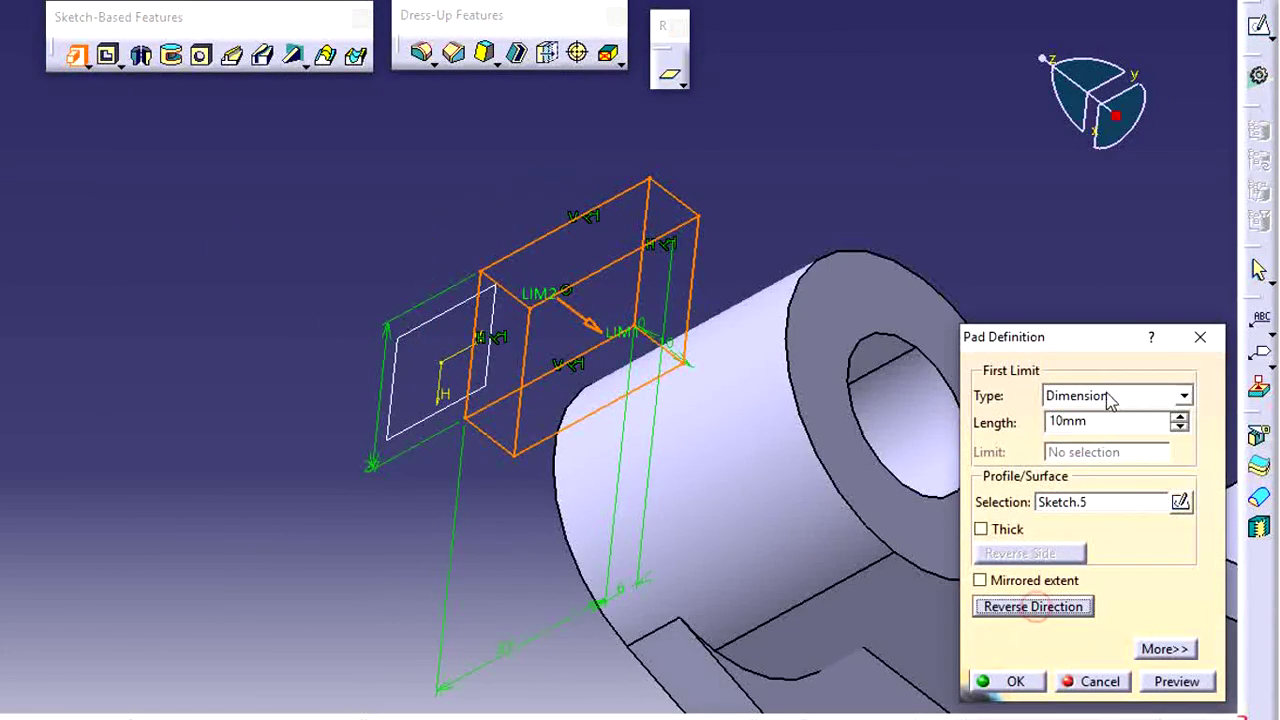
click(1183, 396)
click(1104, 440)
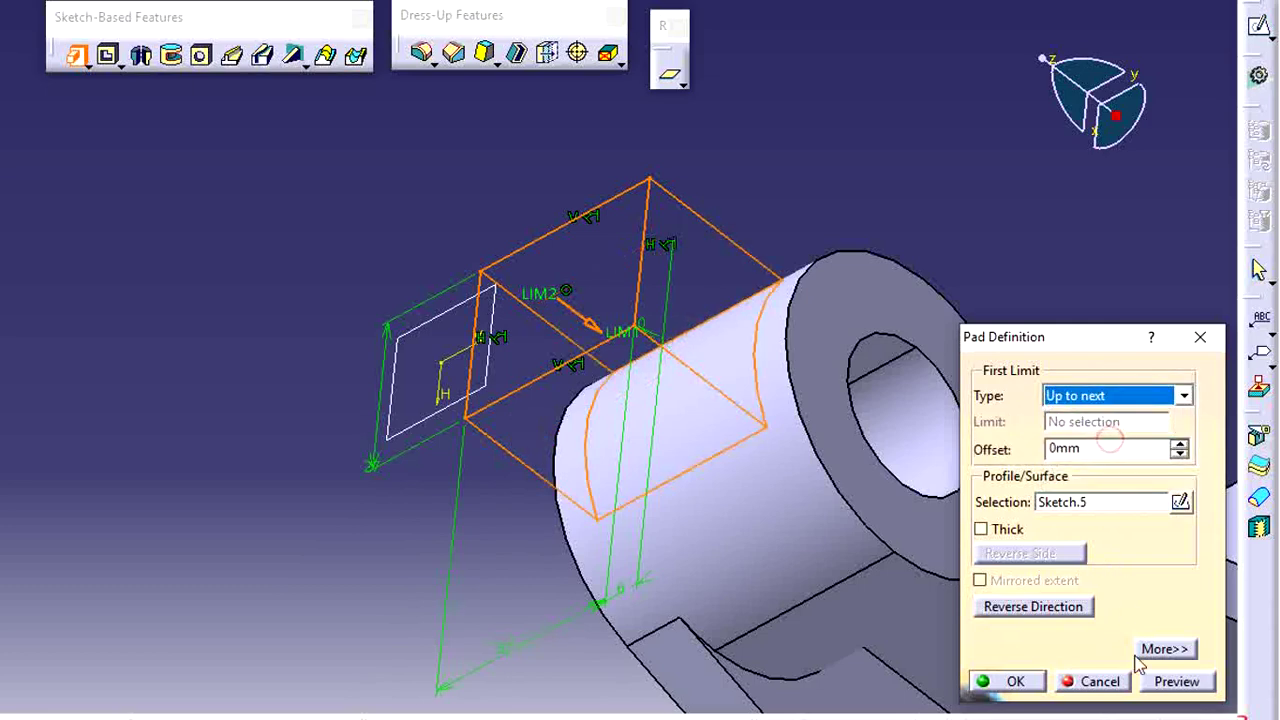
click(1176, 681)
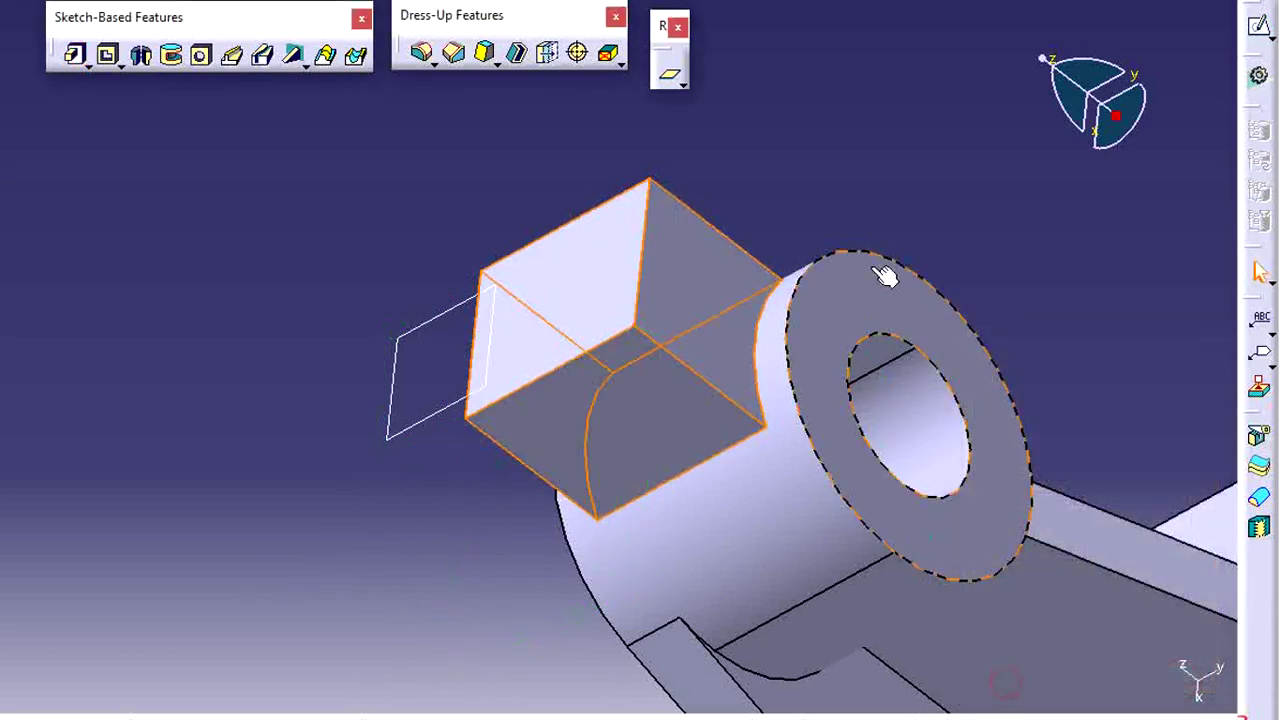
middle_drag(883, 157, 876, 244)
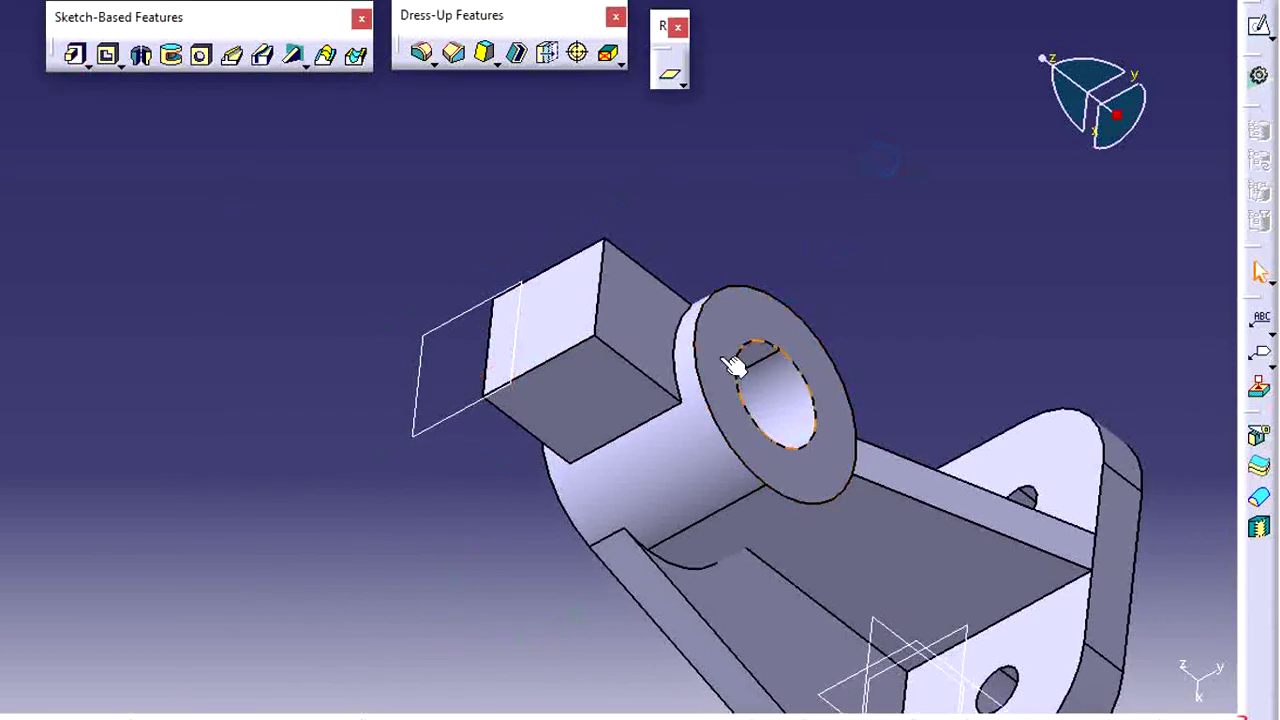
Step: Open a sketch on the clamp block's side face and draw a circle about 11 mm in diameter inside it
click(628, 388)
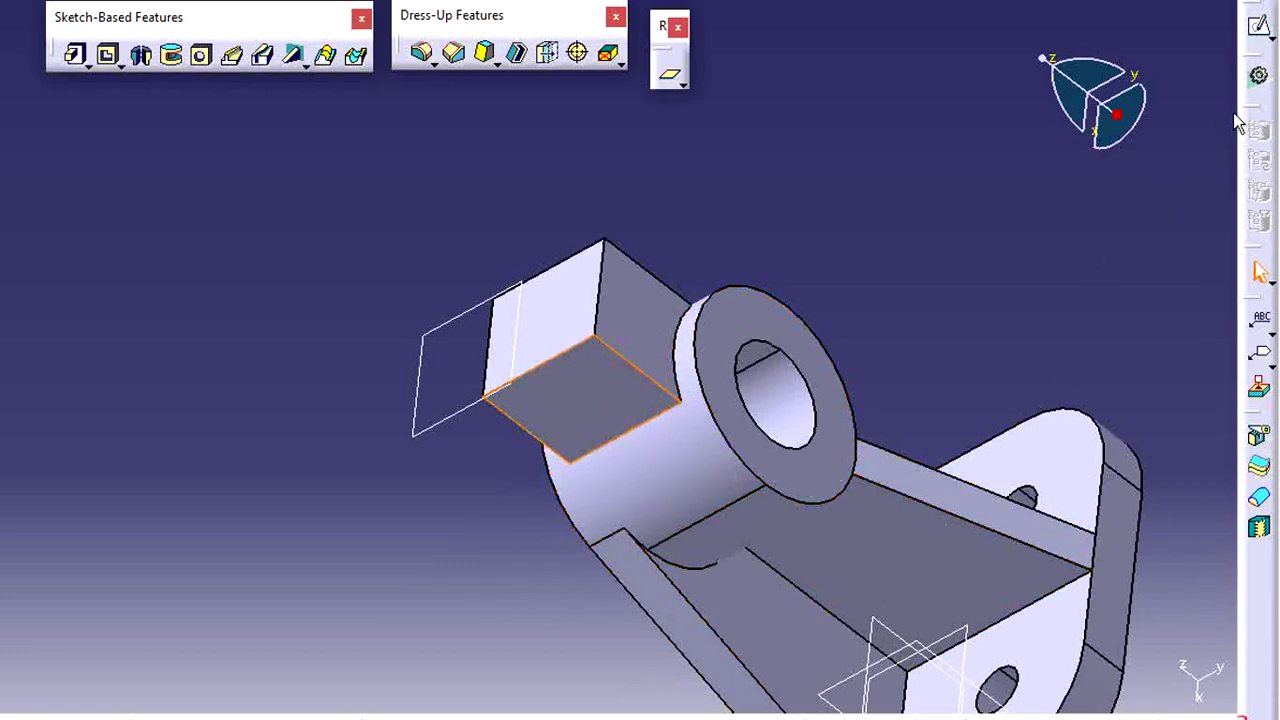
click(1258, 30)
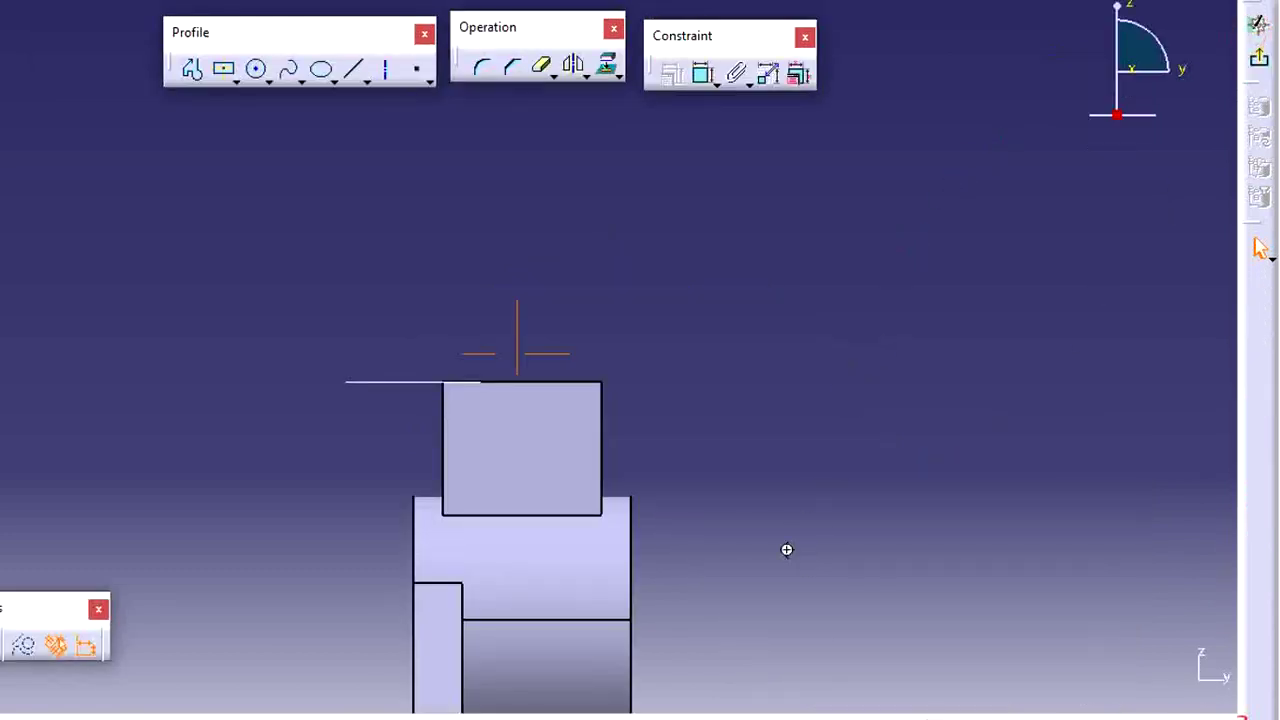
middle_drag(786, 549, 752, 513)
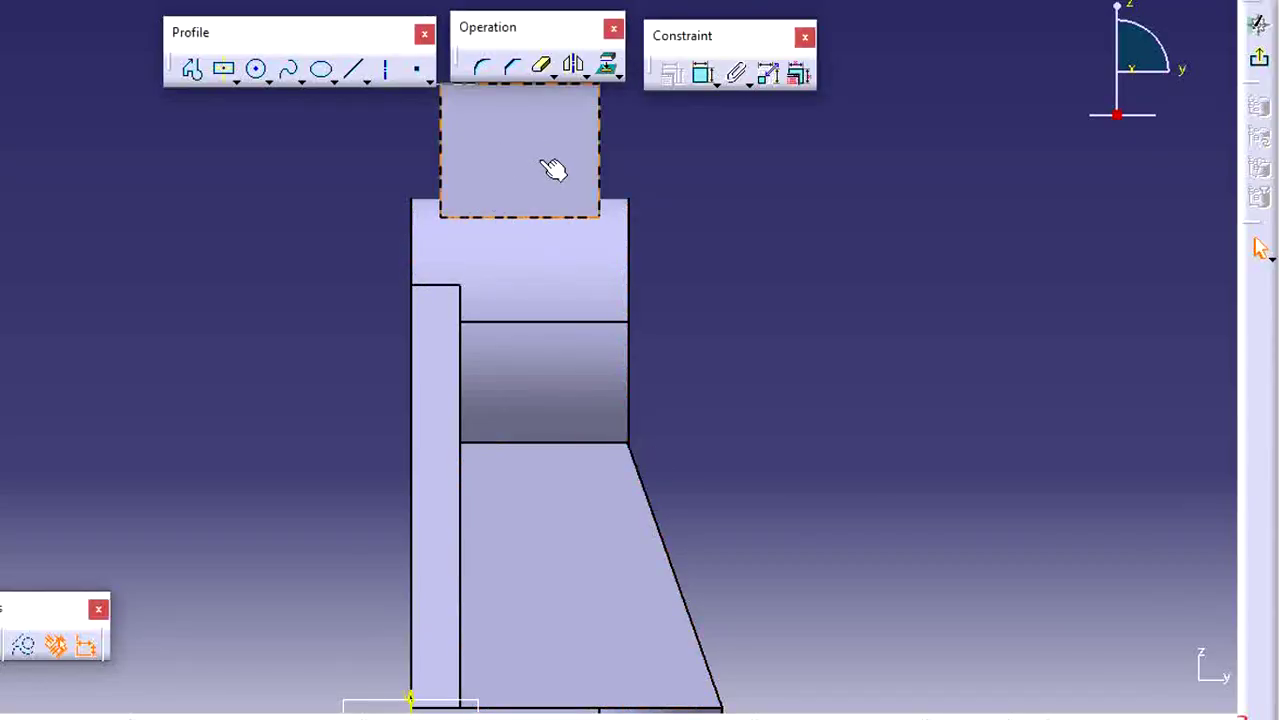
scroll(554, 169, up, 2)
click(258, 72)
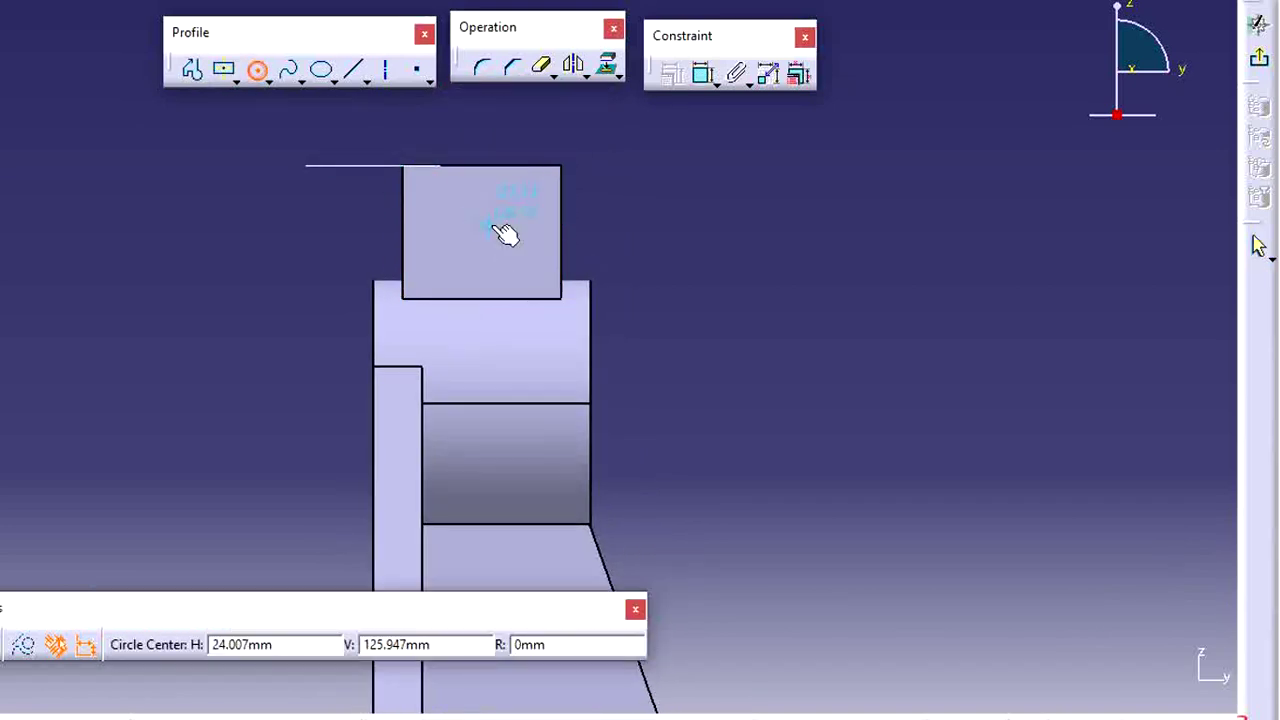
click(491, 224)
click(510, 246)
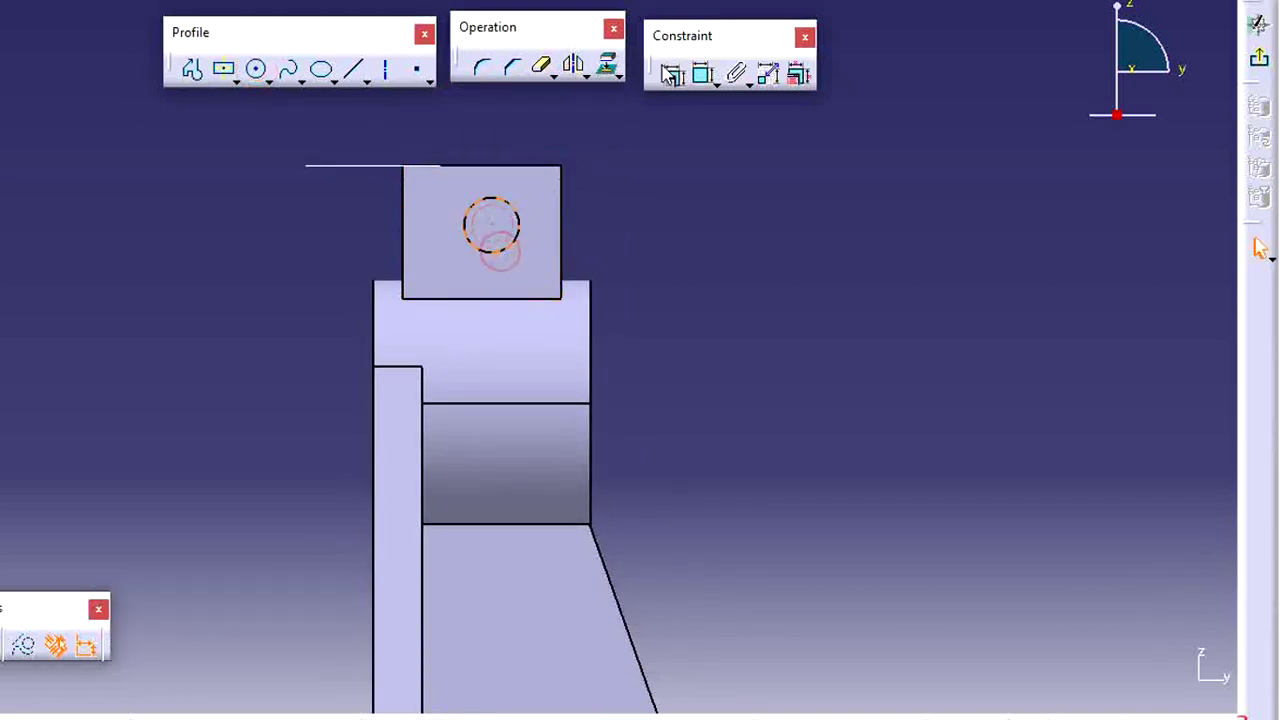
Step: Dimension the circle's diameter and set it to 12 mm
click(703, 74)
click(700, 171)
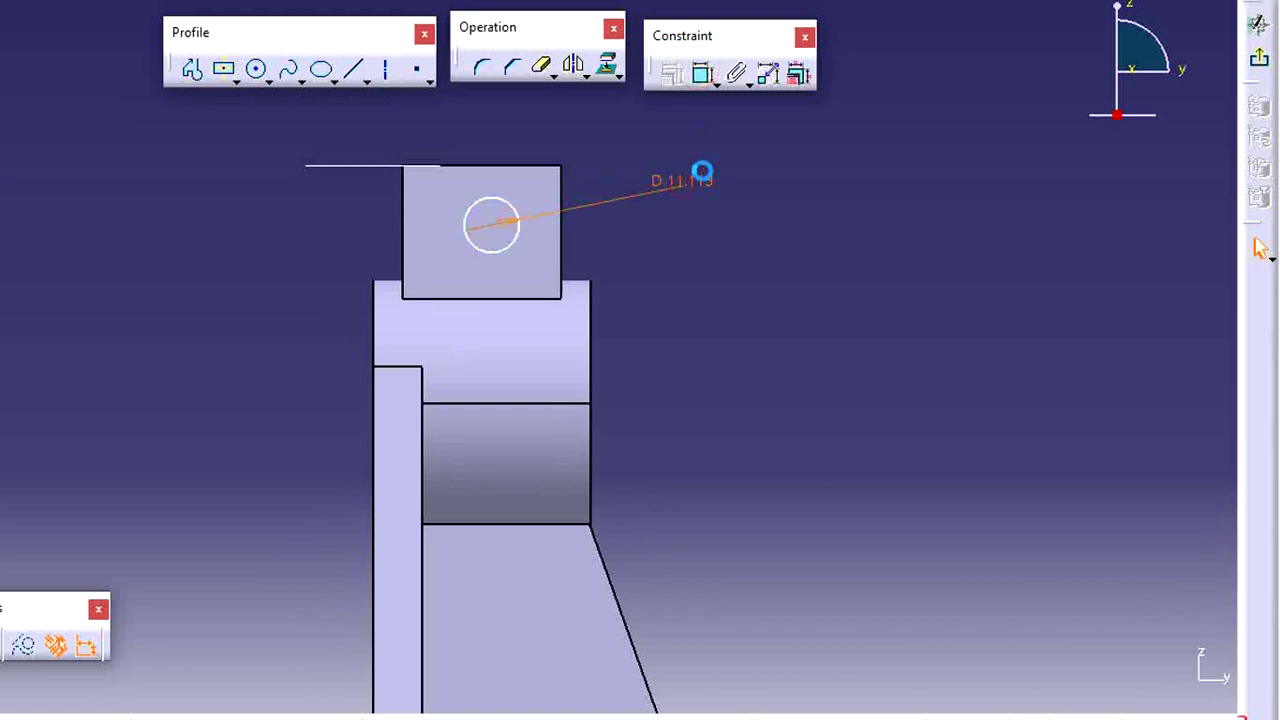
double_click(702, 182)
text(12)
key(Return)
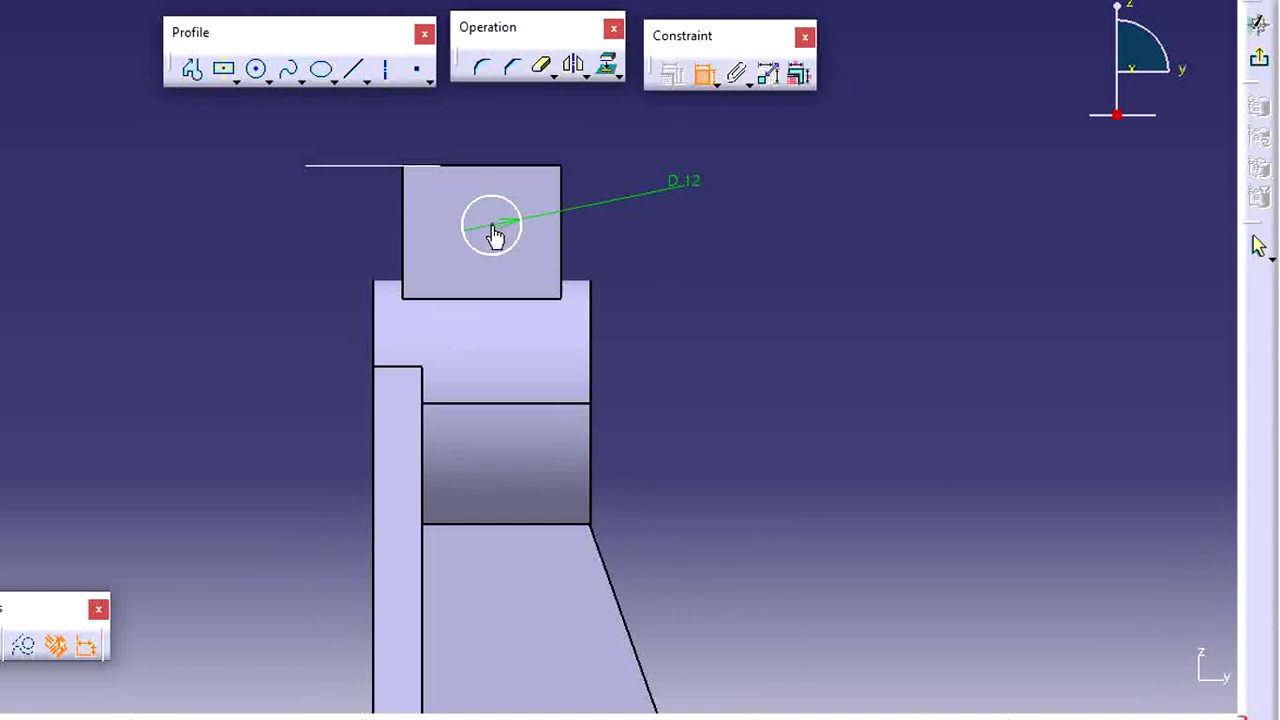
Step: Constrain the horizontal distance between the circle's centre and the block's vertical edge on the cylinder's front end side to 16 mm
click(562, 262)
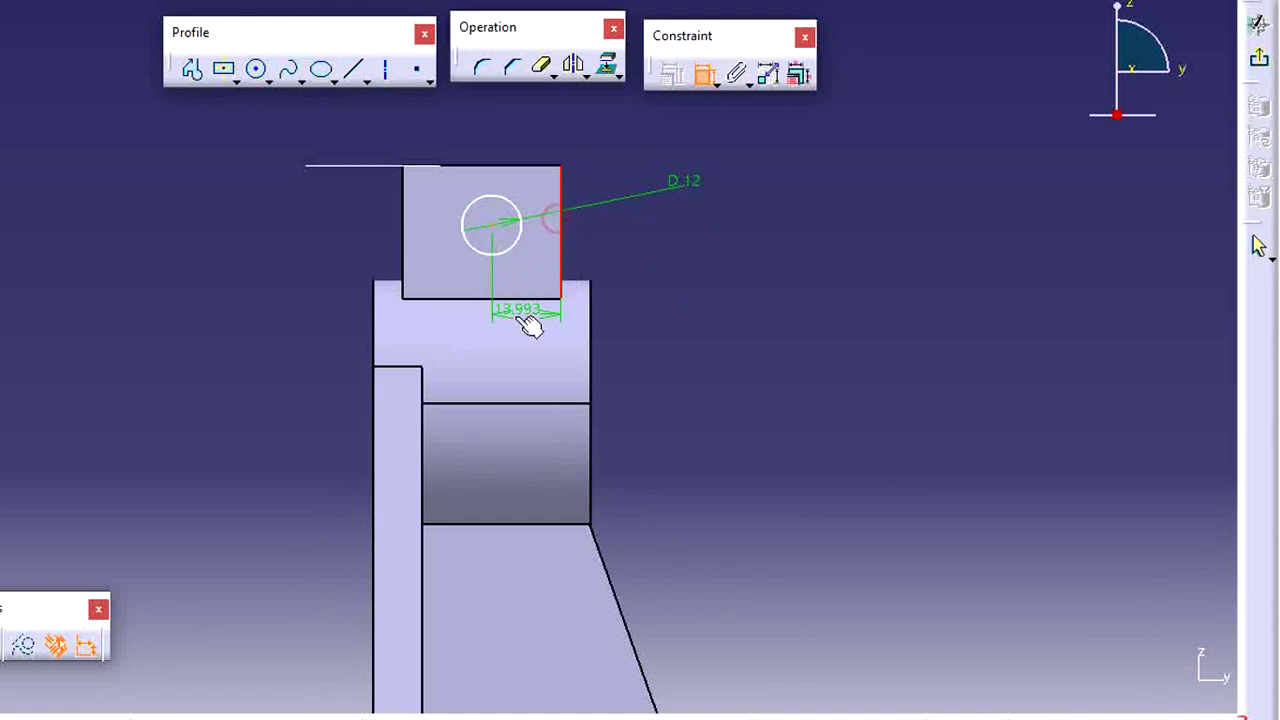
double_click(557, 340)
text(16mm)
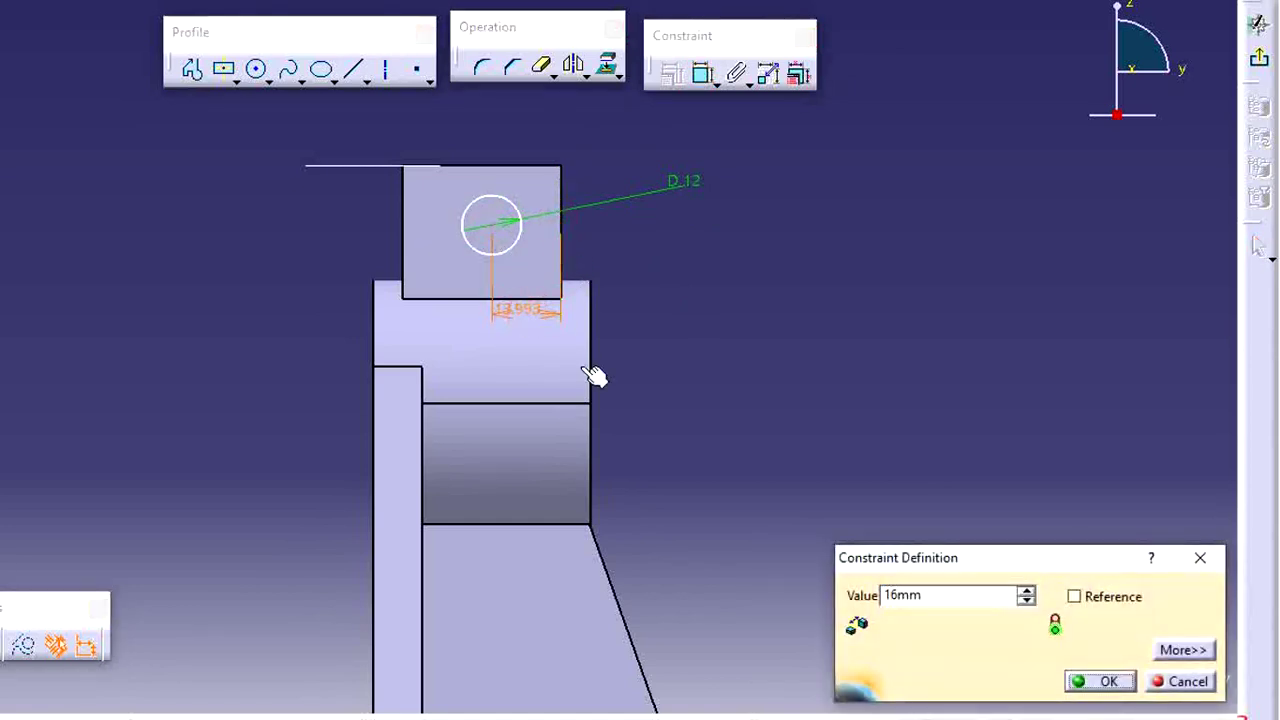
key(Return)
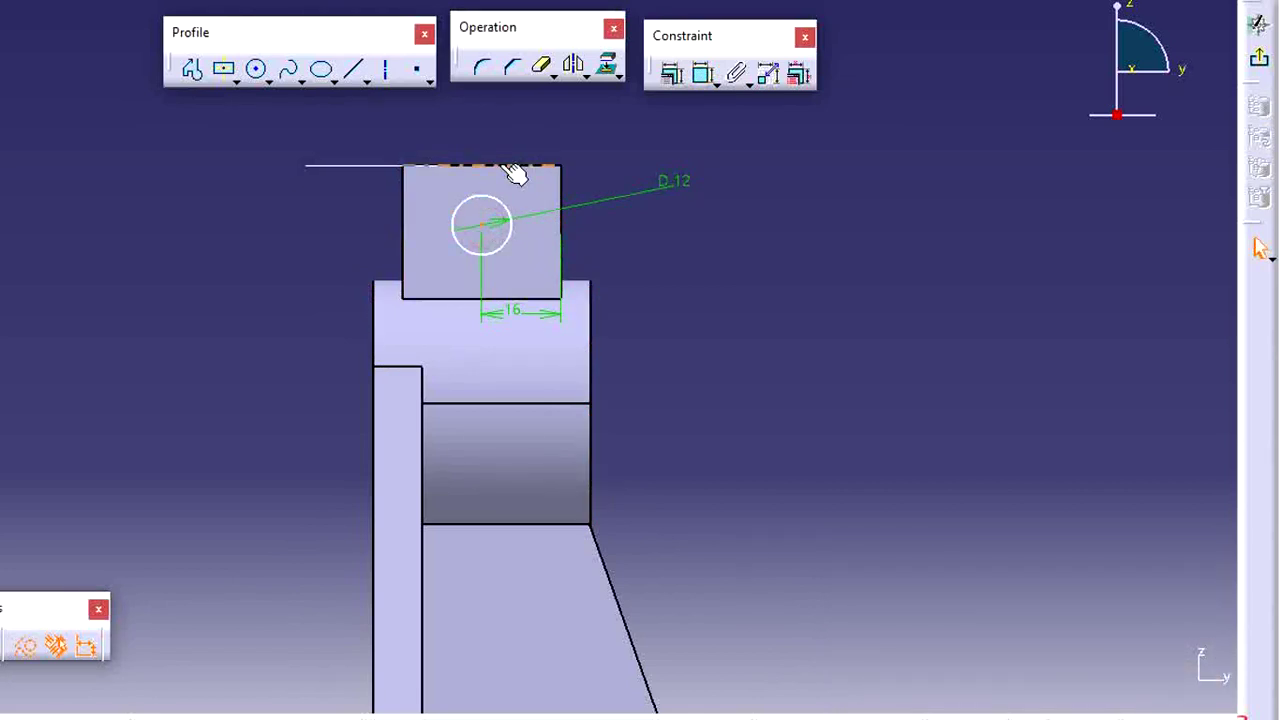
Step: Constrain the vertical distance between the circle's centre and the block's top edge to 12 mm
click(703, 73)
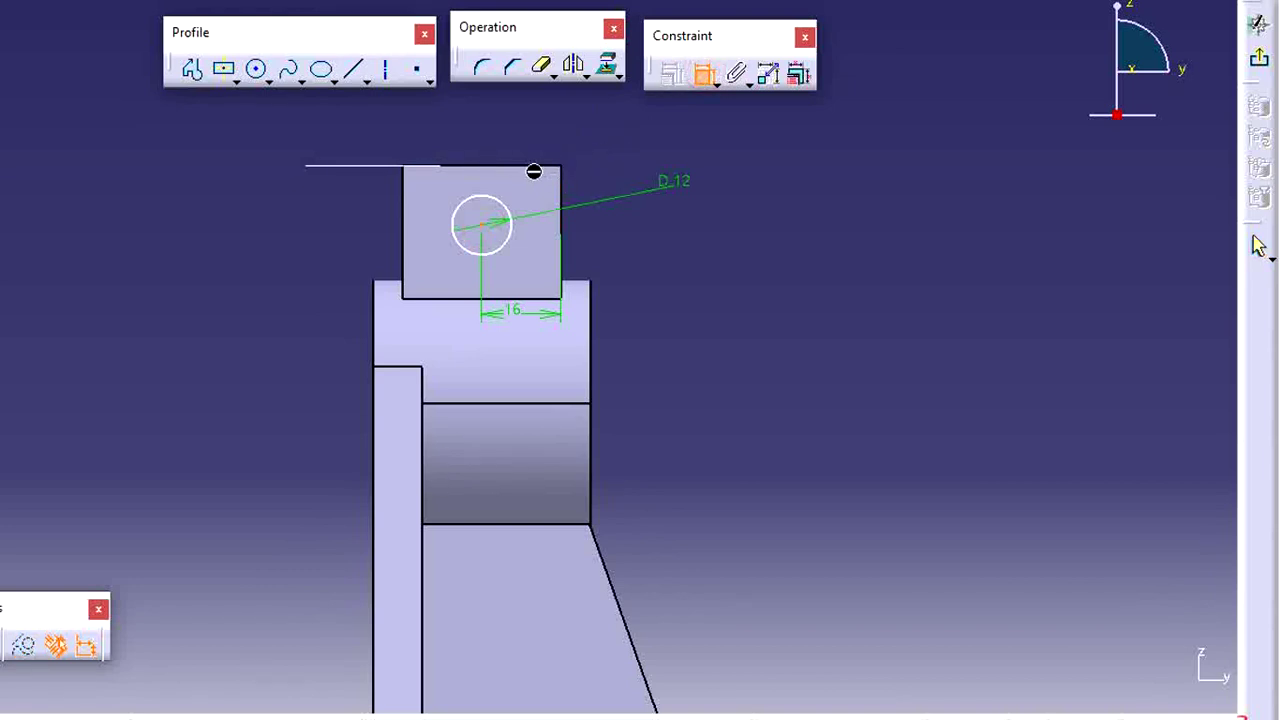
click(538, 168)
double_click(246, 196)
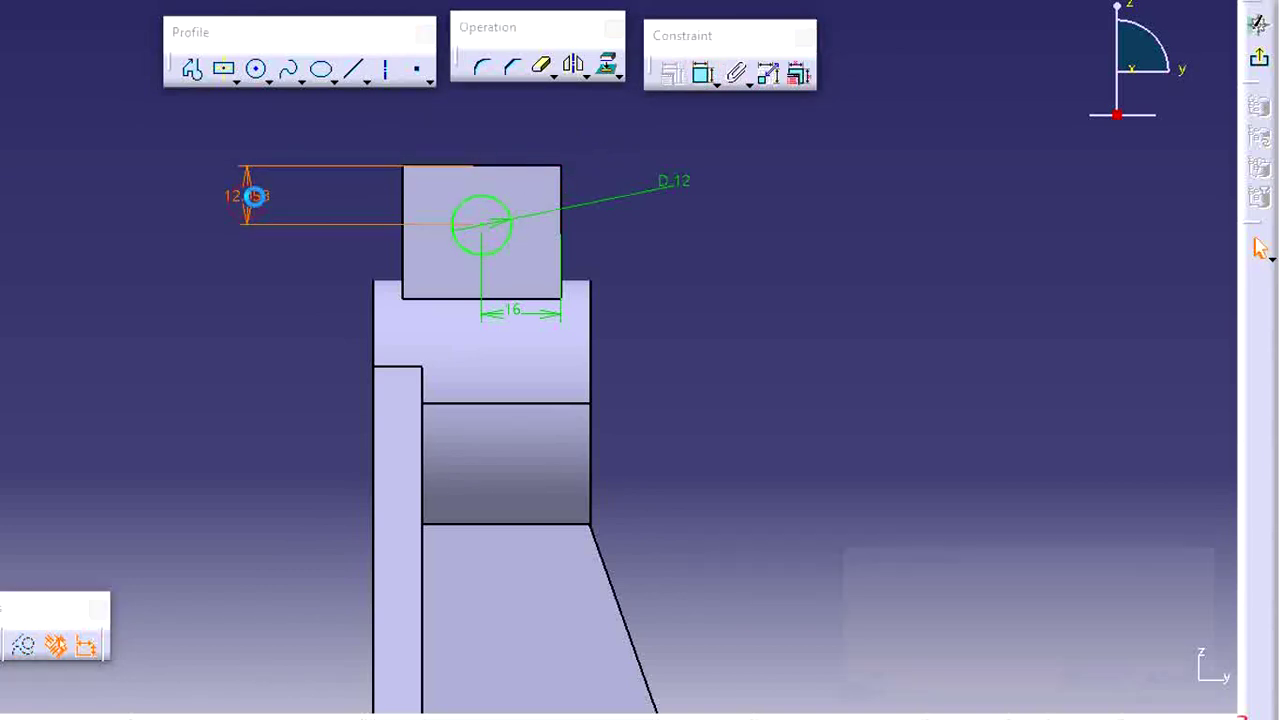
text(12mm)
key(Return)
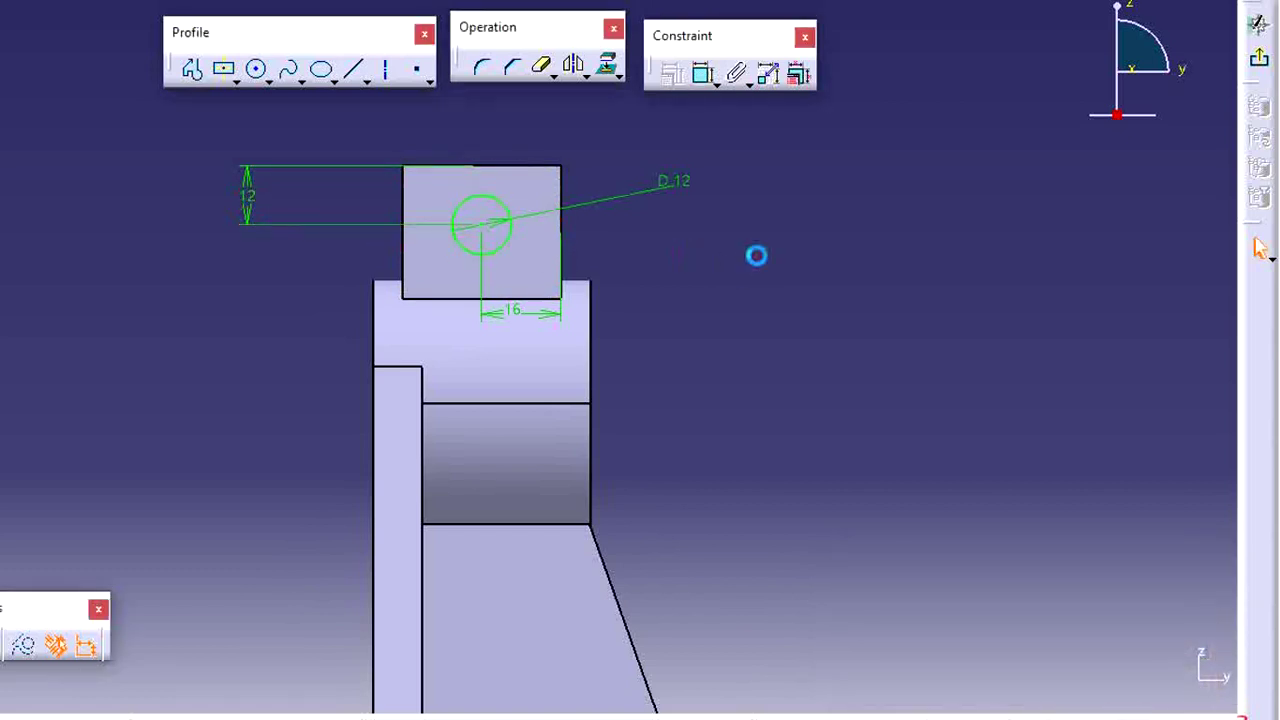
Step: Exit the sketch and pocket the circle through the clamp block with the limit Up to next
click(1259, 66)
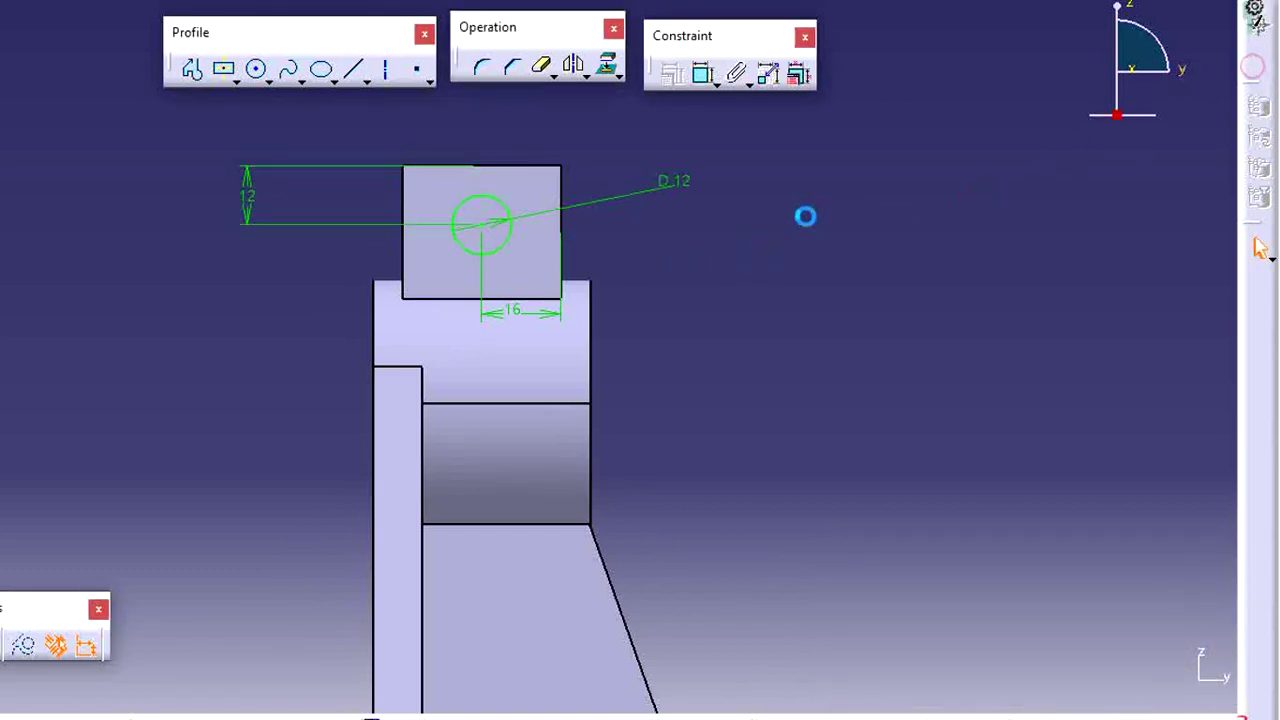
click(110, 62)
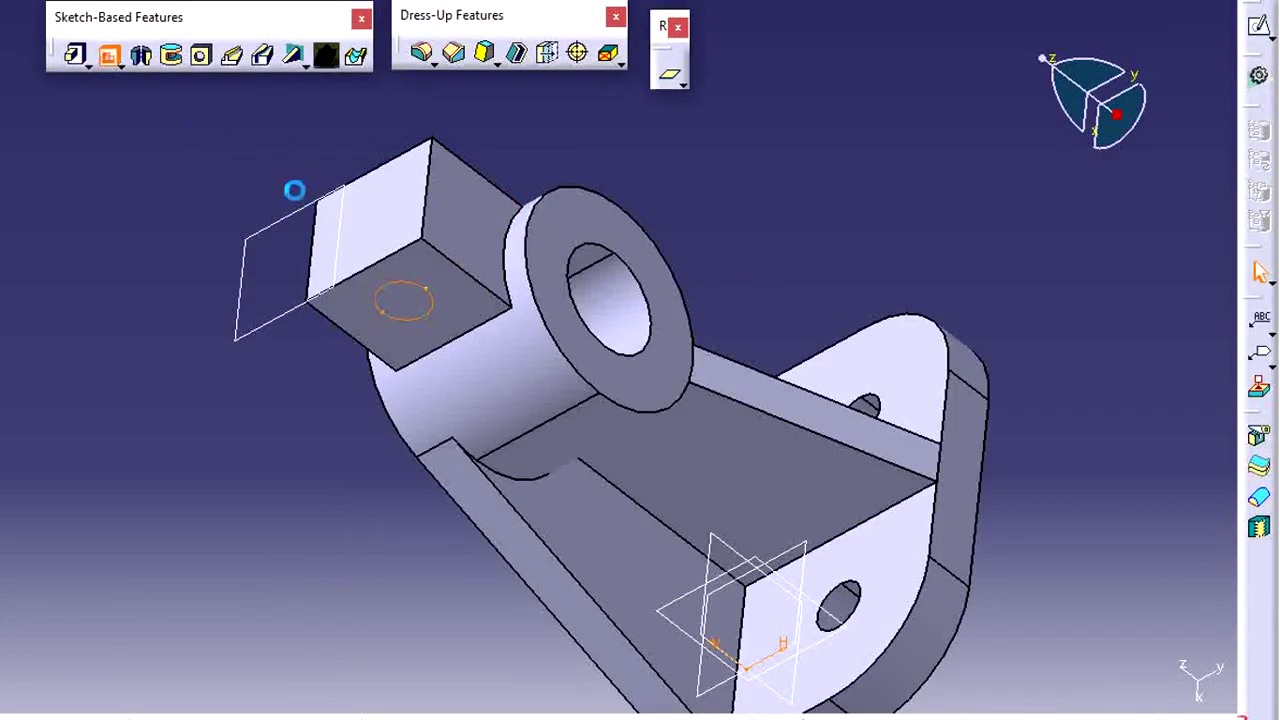
middle_drag(457, 334, 927, 457)
click(1097, 396)
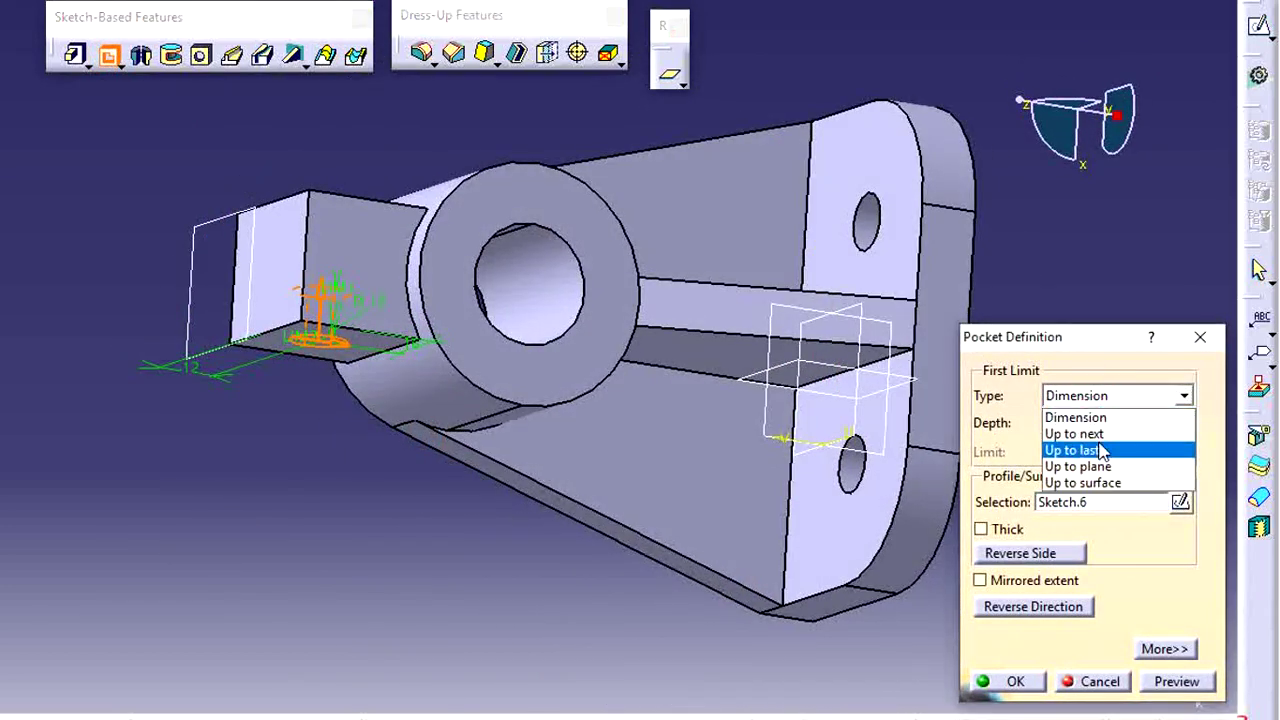
click(1098, 434)
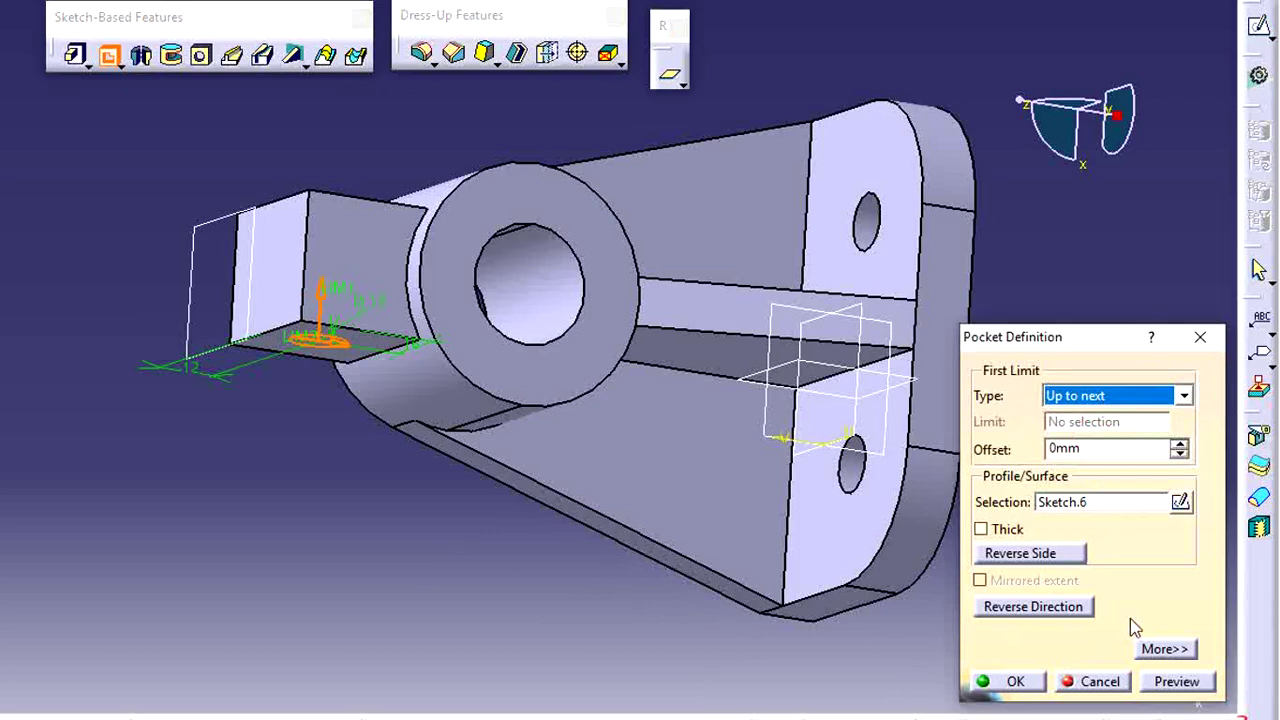
click(1163, 684)
middle_drag(609, 400, 609, 586)
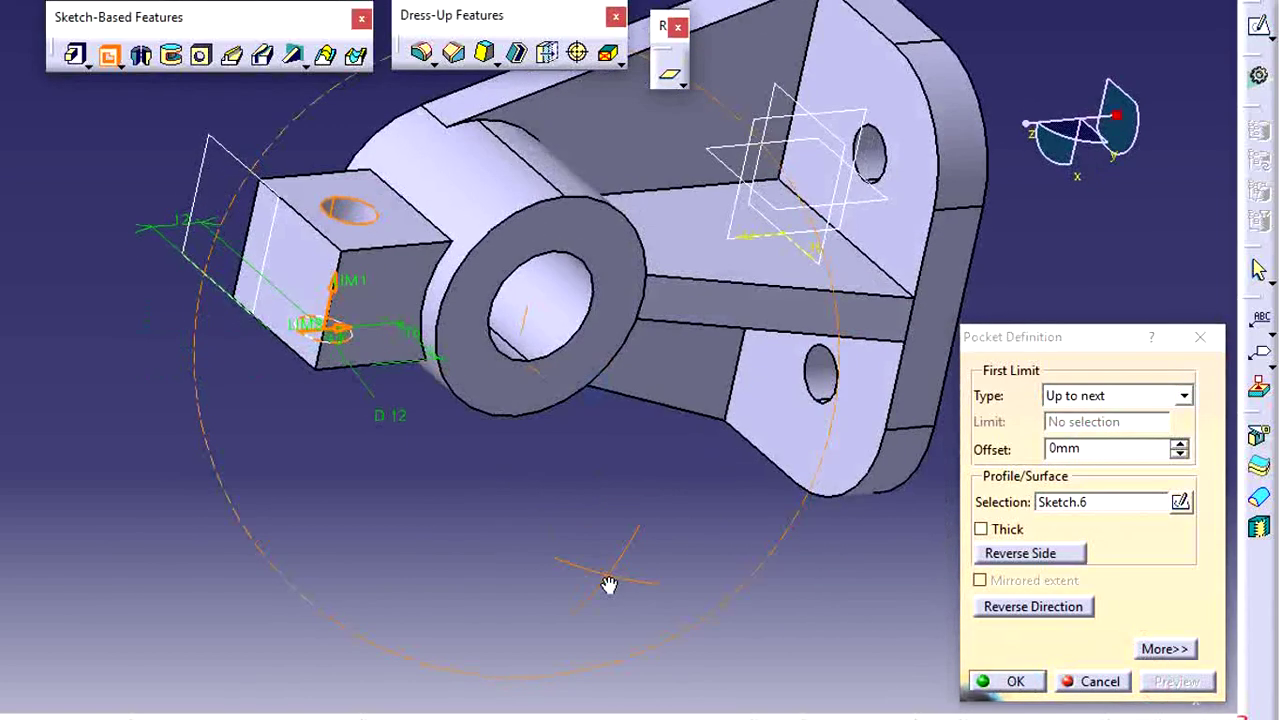
click(1023, 690)
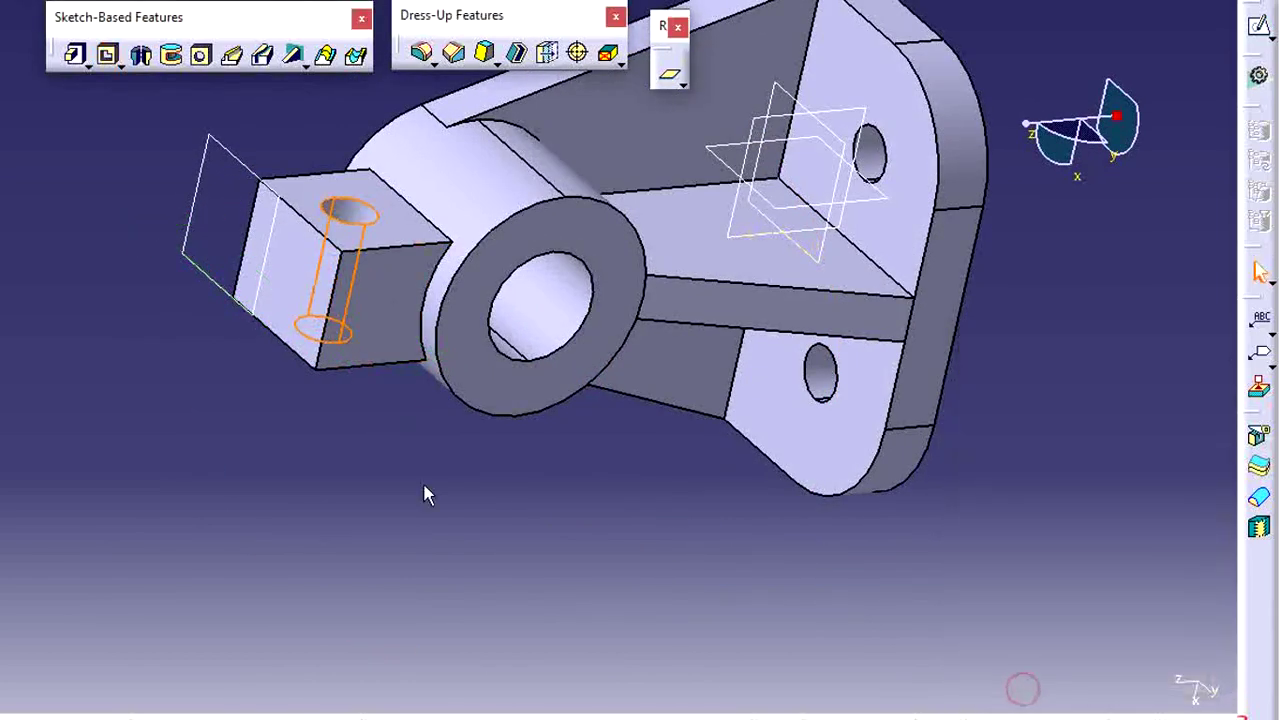
Step: Check the reference drawing and sketch a centered rectangle about 7.5 by 90 mm on the cylinder's front end face, through the block into the bore
middle_drag(426, 491, 470, 249)
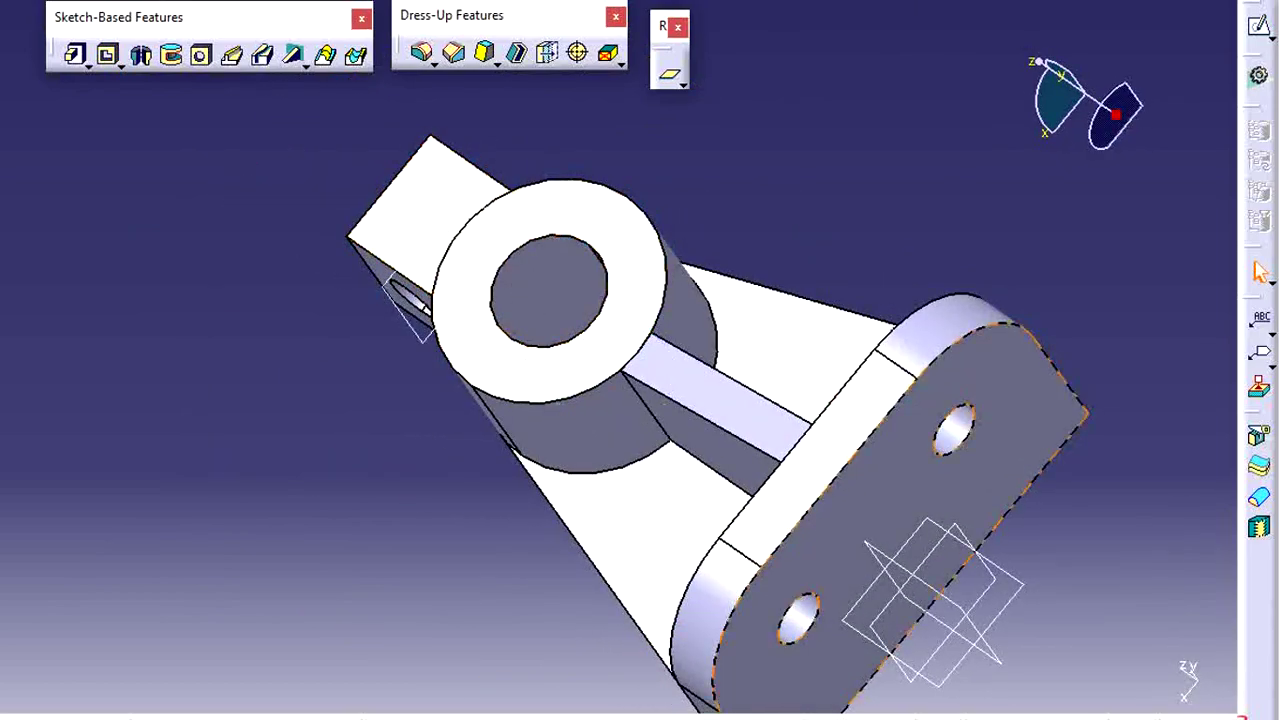
key(alt+Tab)
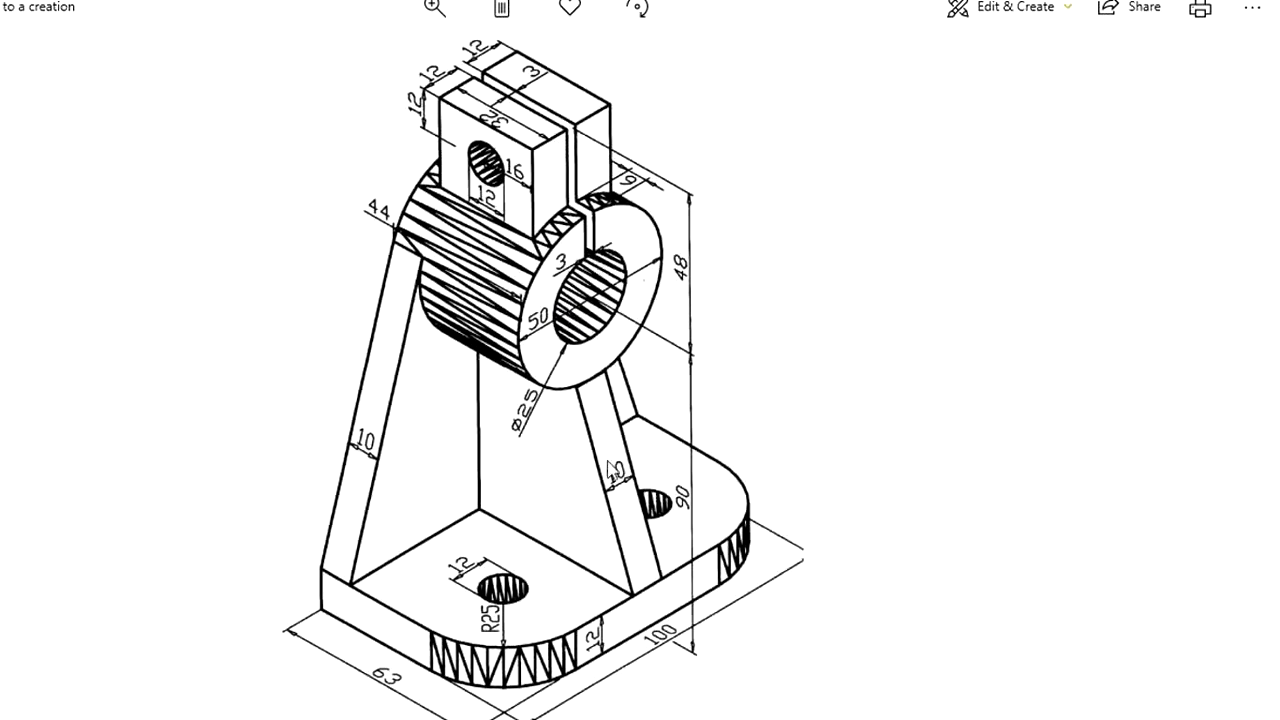
key(alt+Tab)
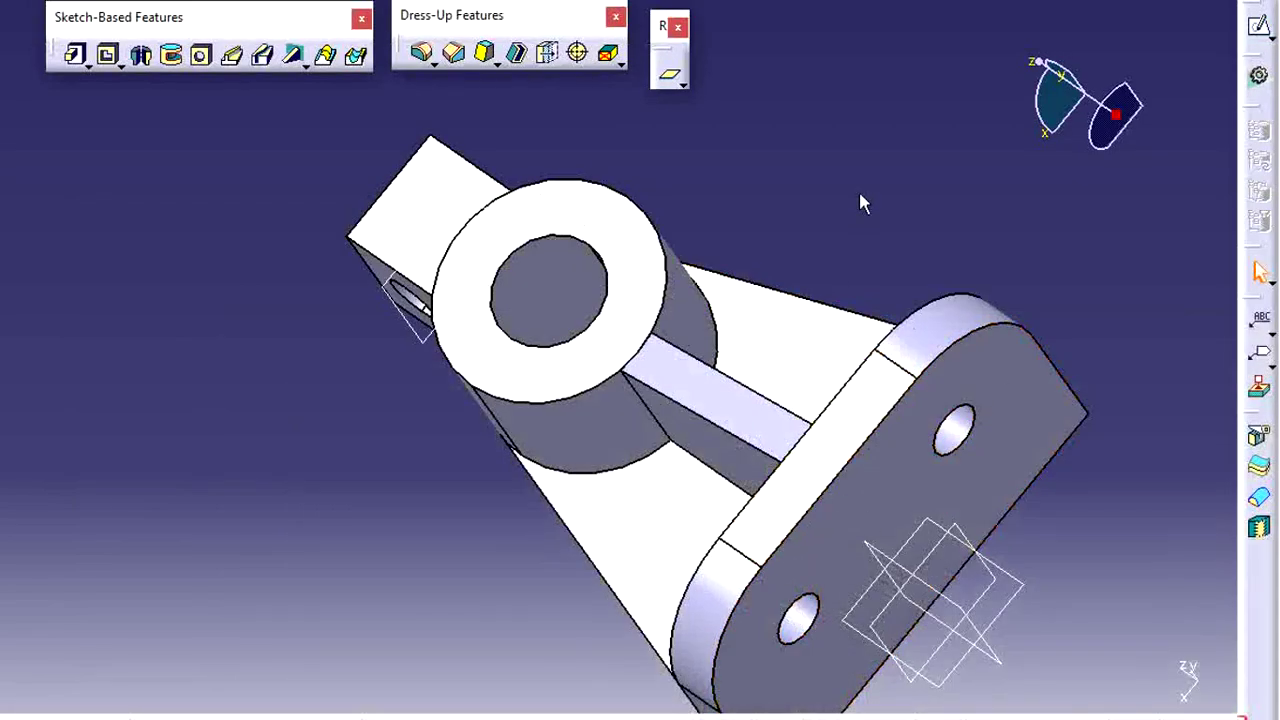
middle_drag(449, 297, 528, 251)
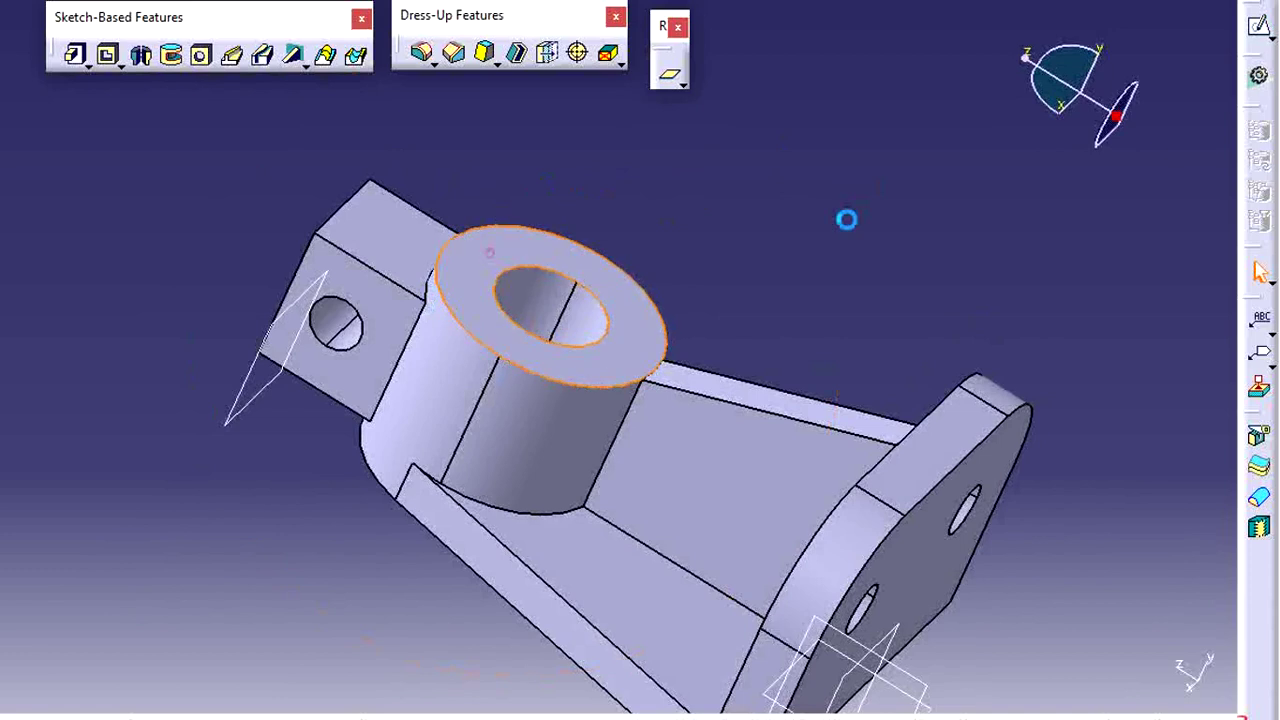
click(489, 254)
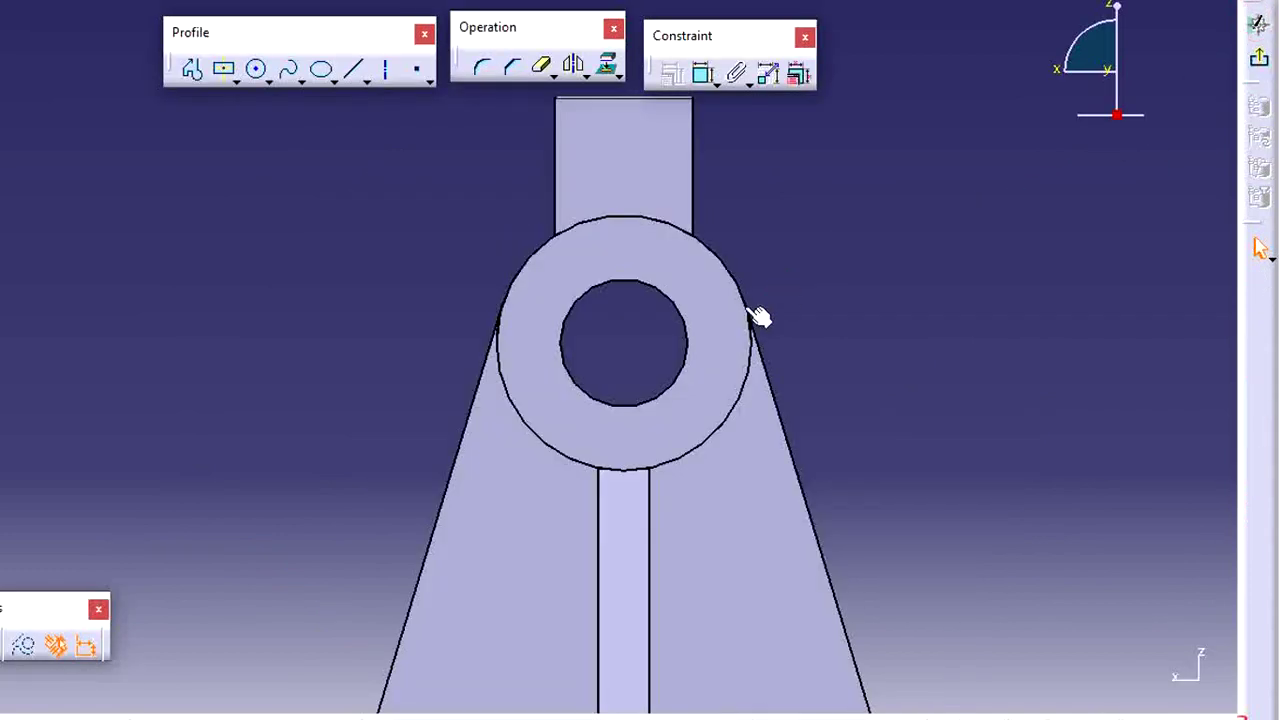
middle_drag(657, 338, 561, 421)
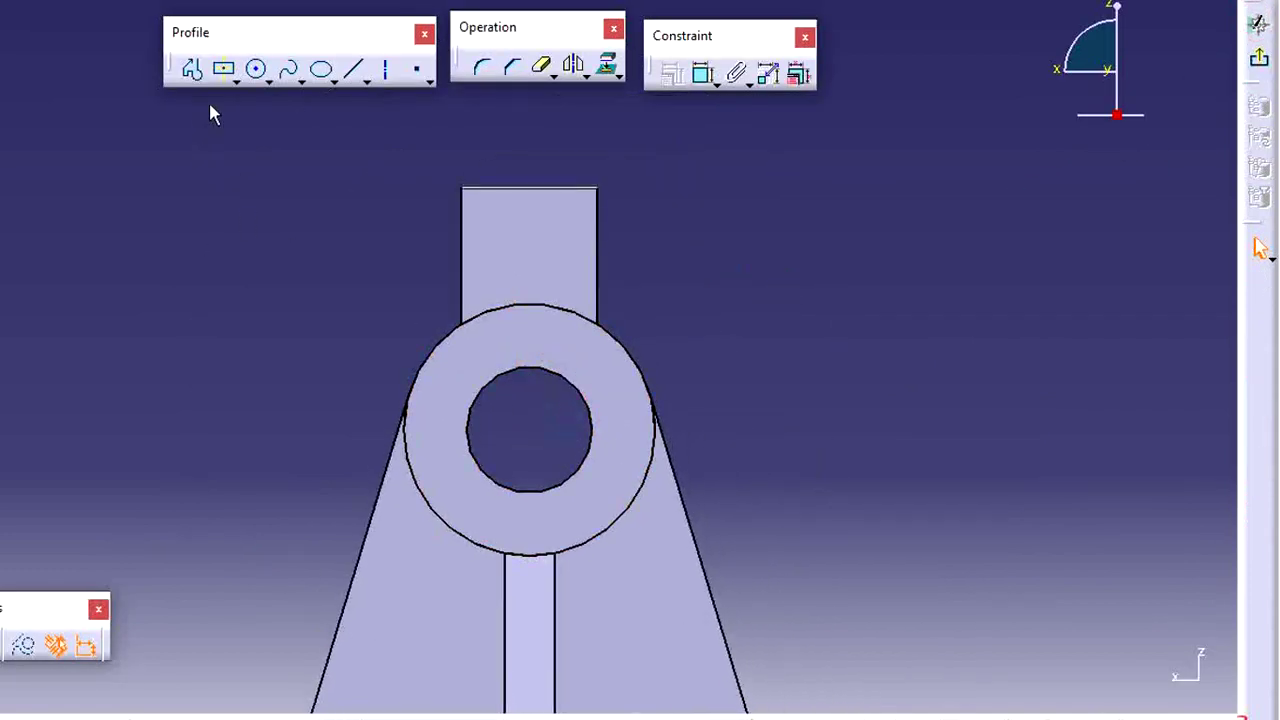
click(529, 160)
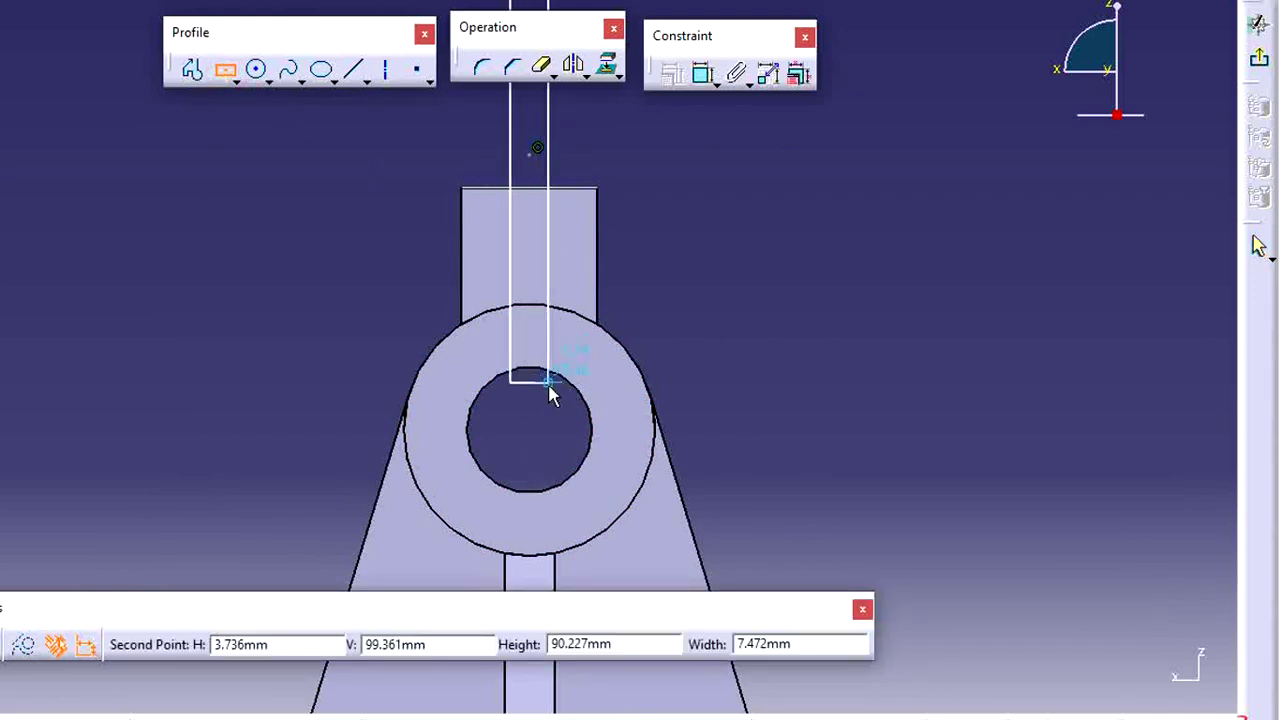
click(553, 393)
Step: Dimension the narrow rectangle's width and set it to 3 mm
mouse_move(729, 343)
middle_down()
mouse_move(720, 400)
mouse_move(666, 363)
mouse_move(651, 392)
mouse_move(706, 254)
mouse_move(691, 226)
middle_up()
click(690, 224)
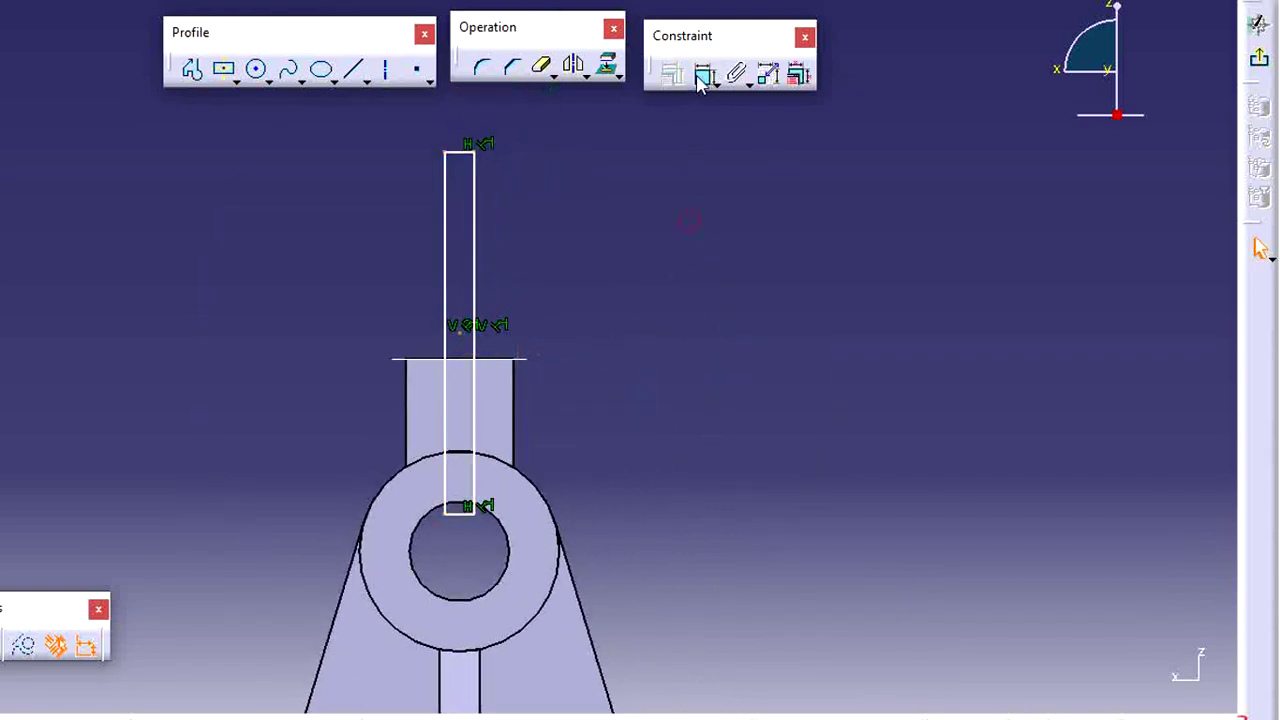
click(478, 160)
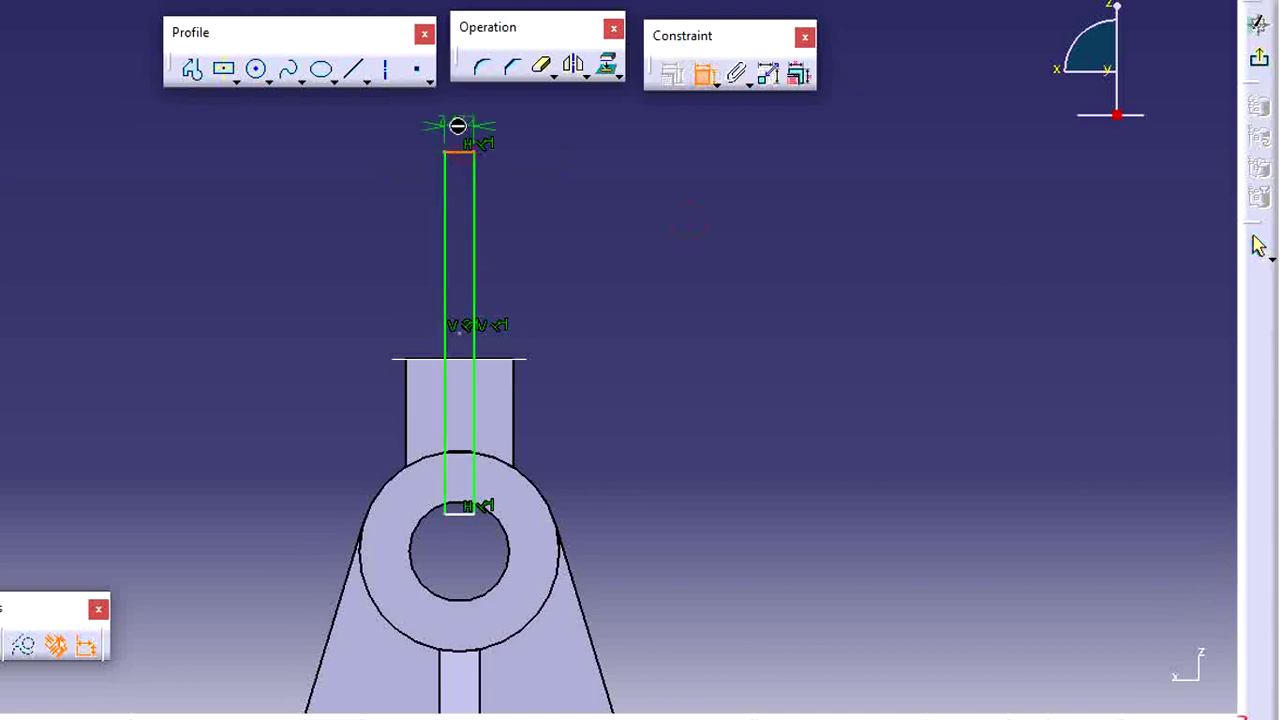
double_click(466, 131)
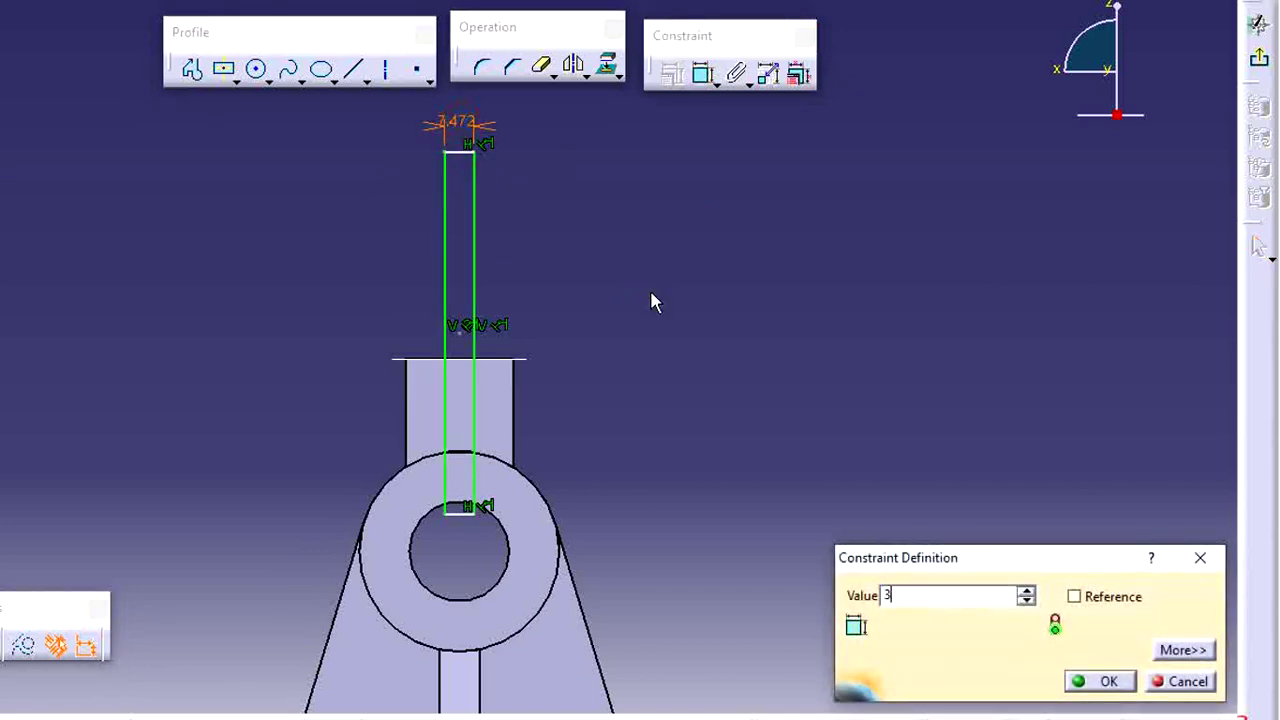
key(Return)
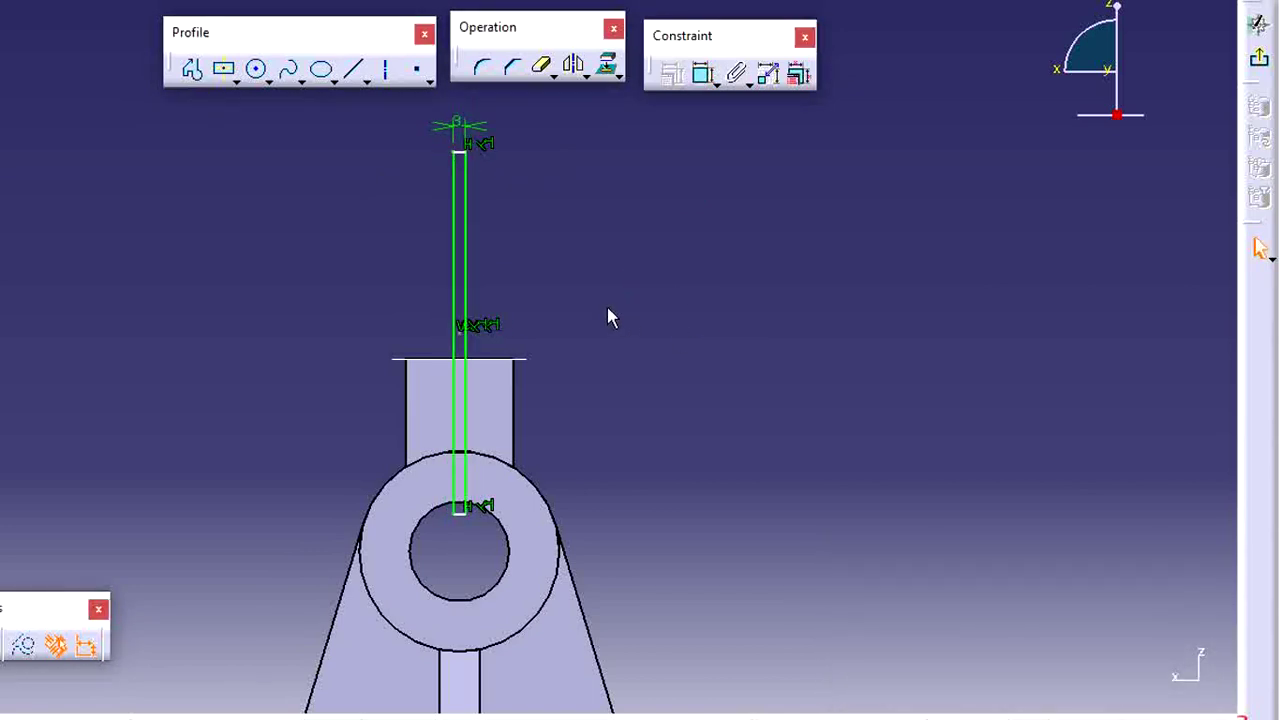
Step: Exit the sketch and pocket the narrow rectangle through the clamp block and cylinder wall with the limit Up to last
click(1258, 22)
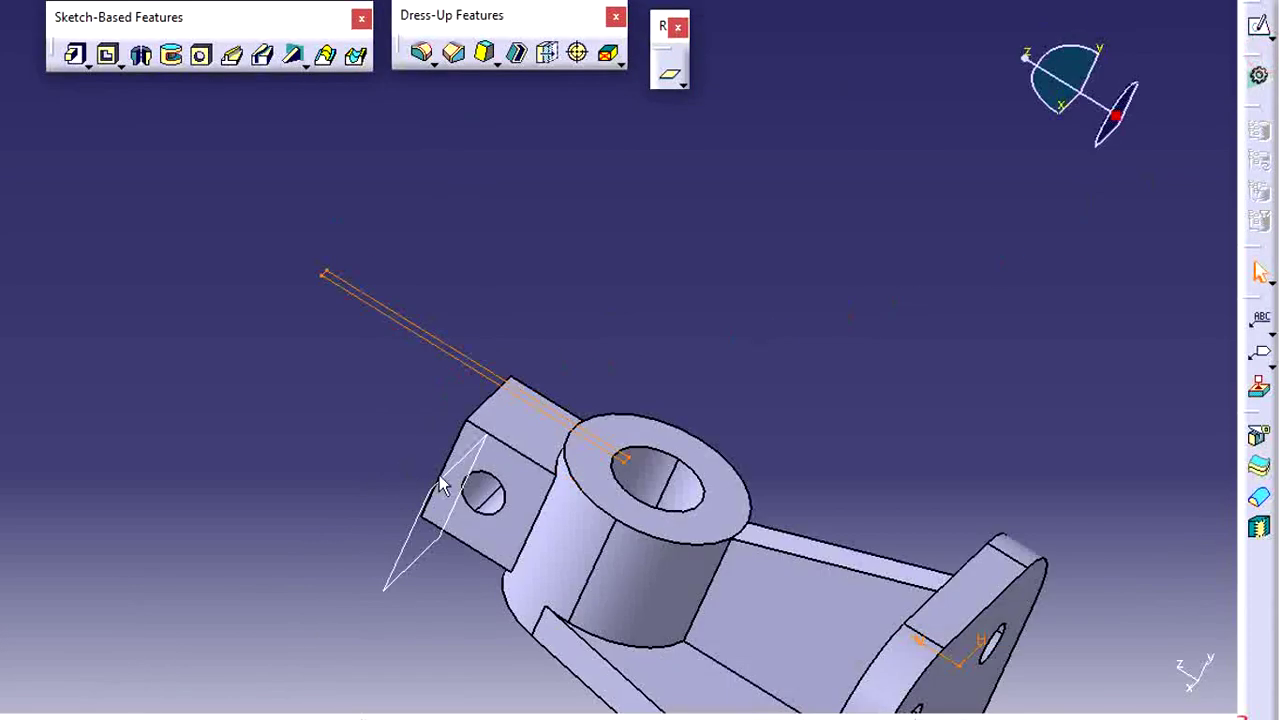
click(107, 54)
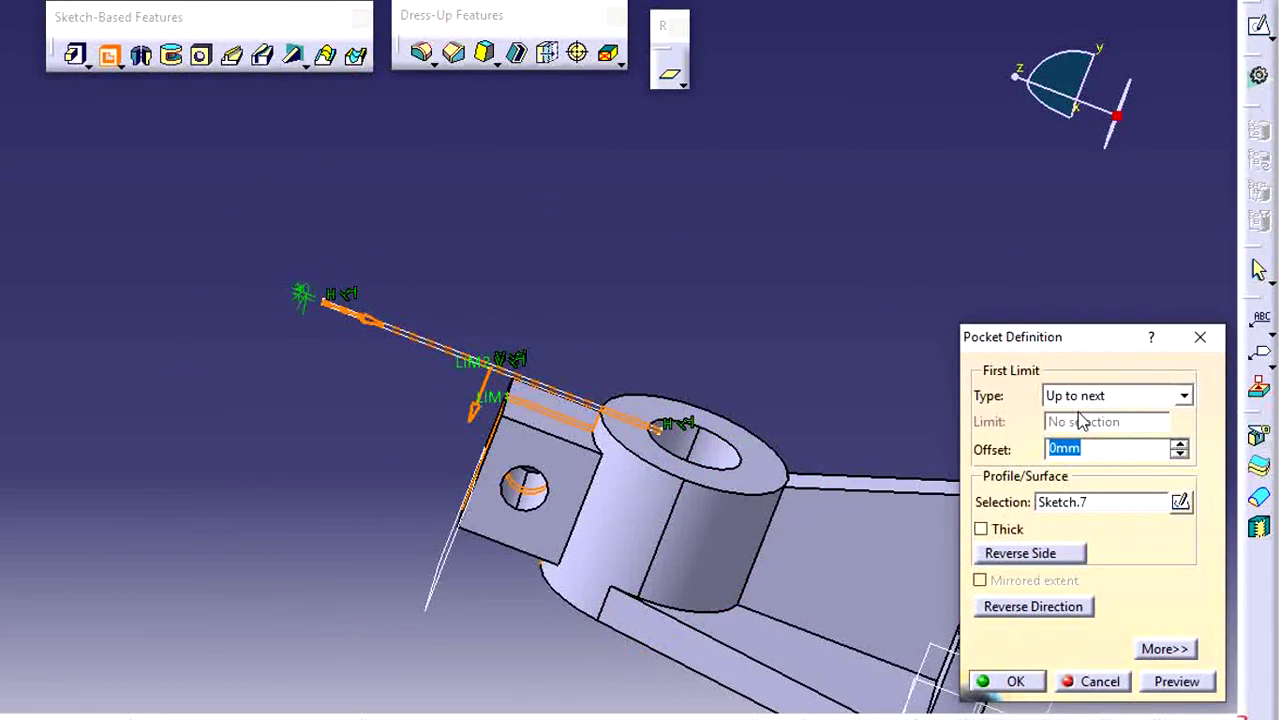
click(1092, 400)
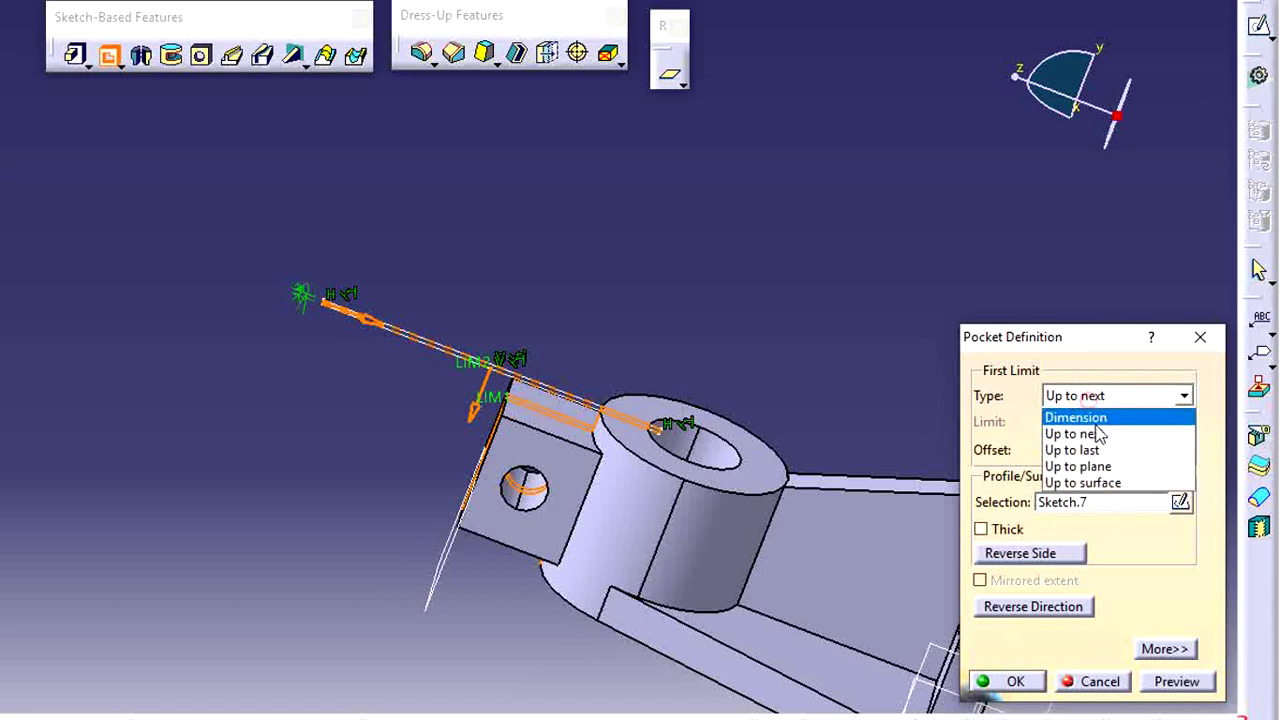
click(1090, 449)
middle_drag(697, 530, 703, 200)
click(1165, 681)
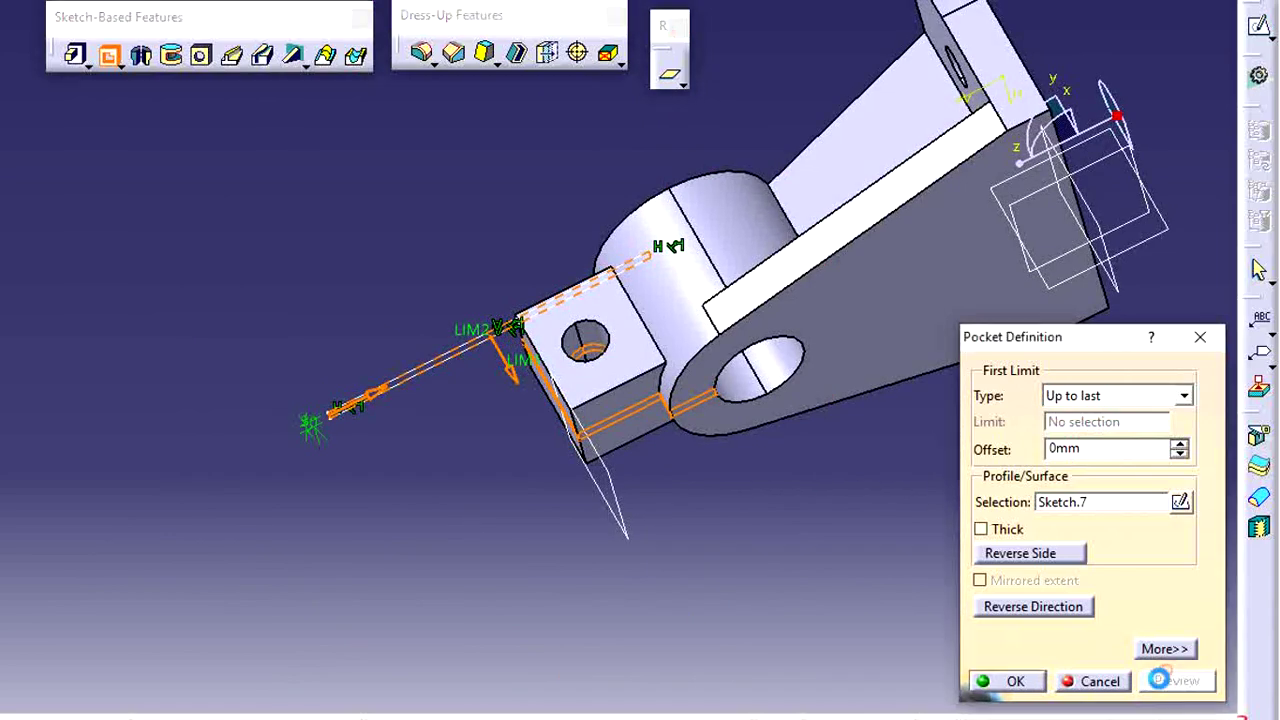
click(1003, 681)
Step: Examine the slotted bracket from several sides and compare it with the reference drawing in an upright isometric view
middle_drag(760, 530, 801, 563)
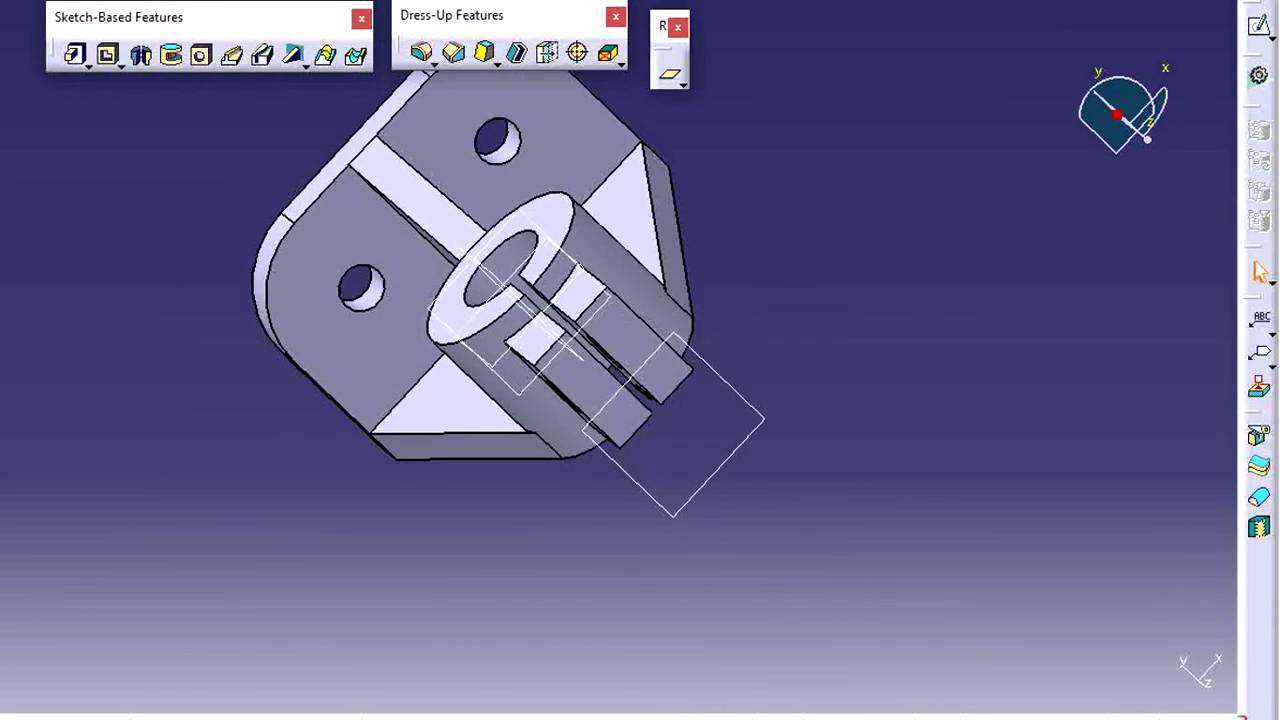
mouse_move(801, 563)
middle_down()
mouse_move(517, 254)
mouse_move(704, 394)
mouse_move(701, 488)
mouse_move(630, 398)
mouse_move(623, 302)
mouse_move(623, 315)
mouse_move(670, 311)
middle_up()
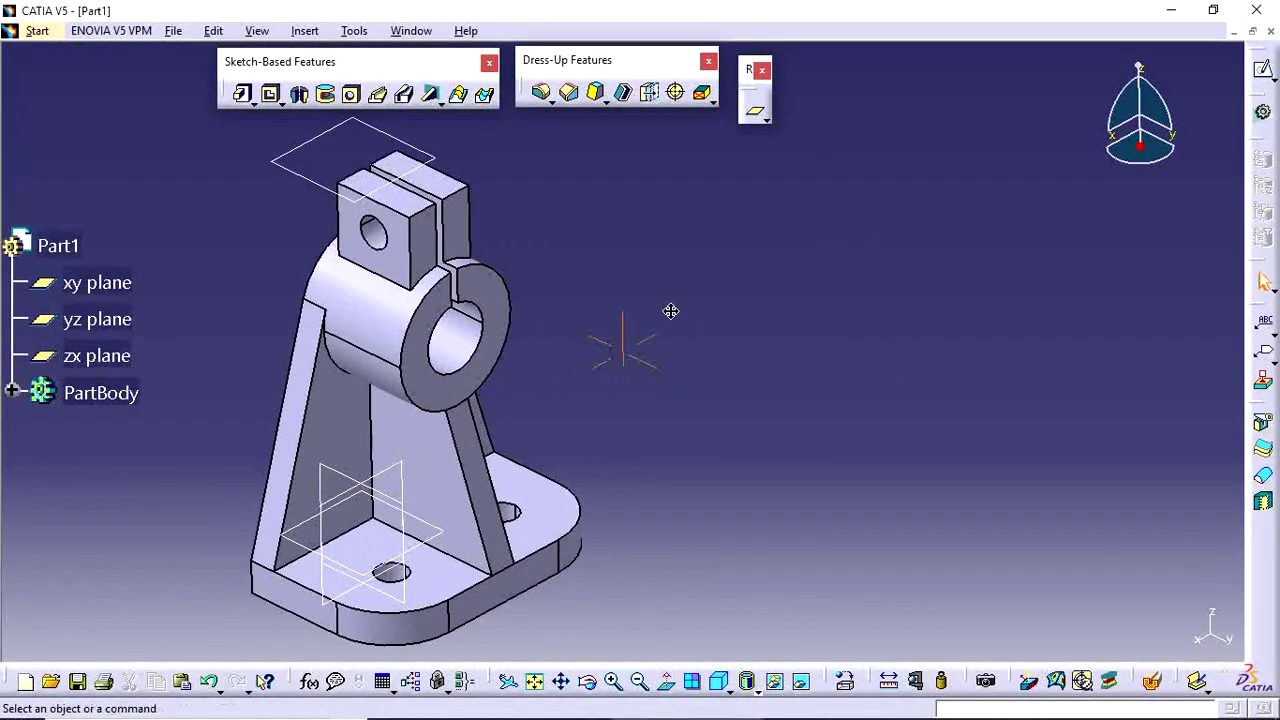
click(840, 700)
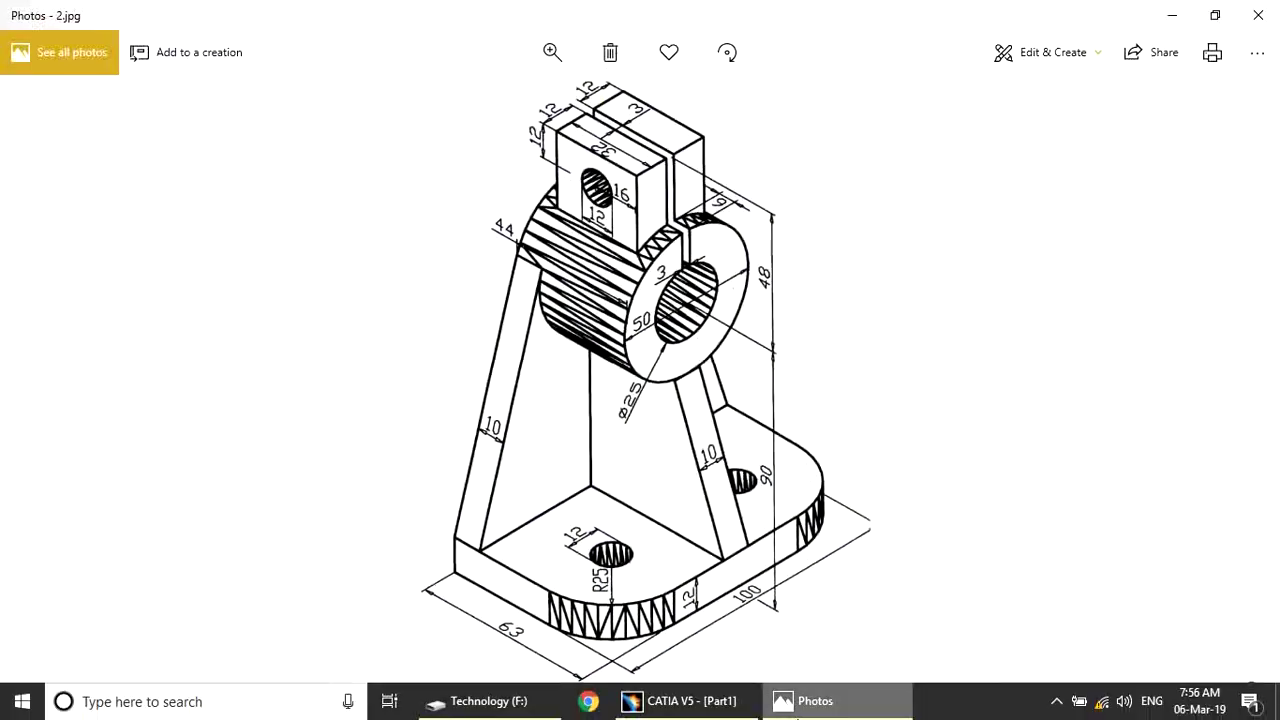
click(682, 700)
middle_drag(823, 452, 673, 411)
scroll(688, 420, down, 5)
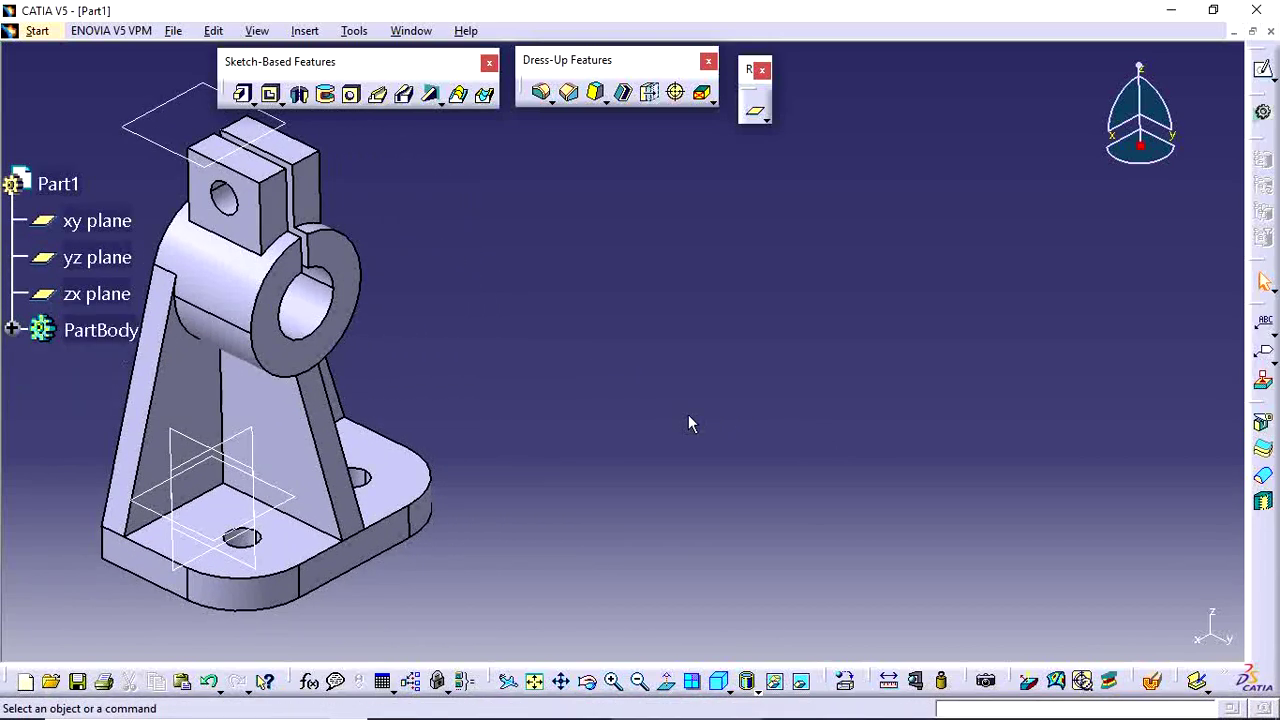
scroll(688, 390, down, 2)
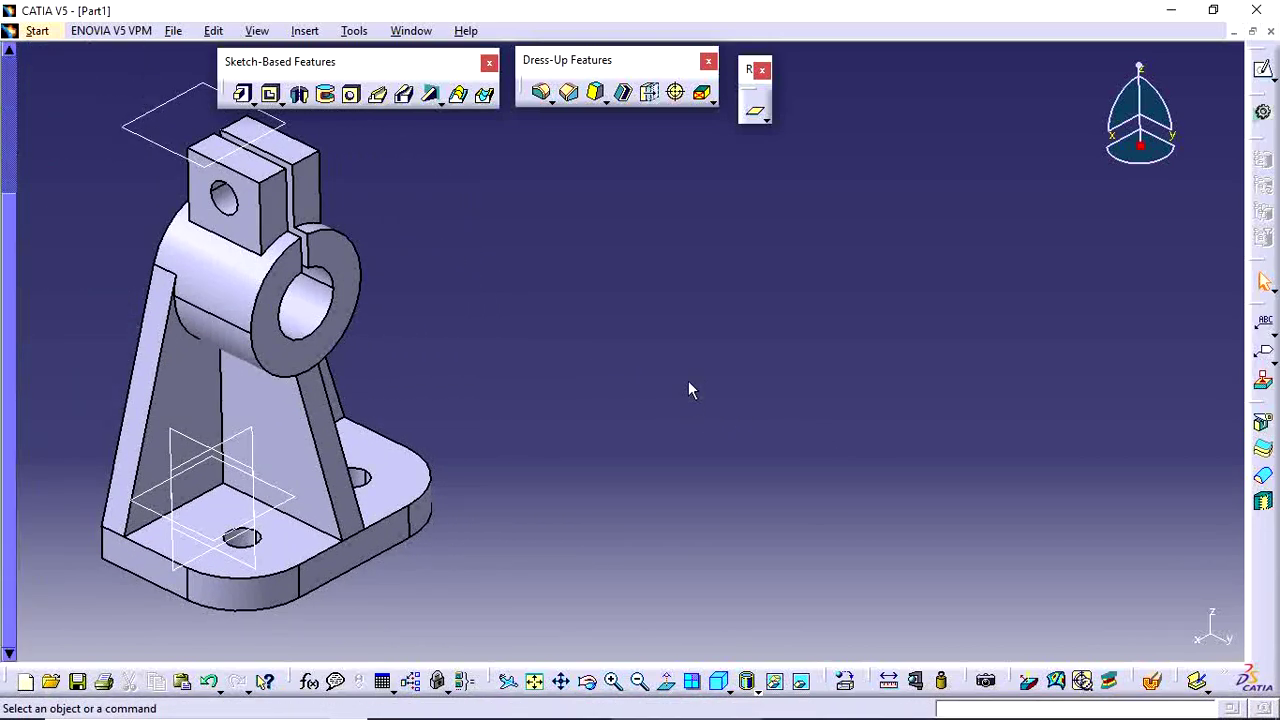
middle_drag(719, 376, 693, 390)
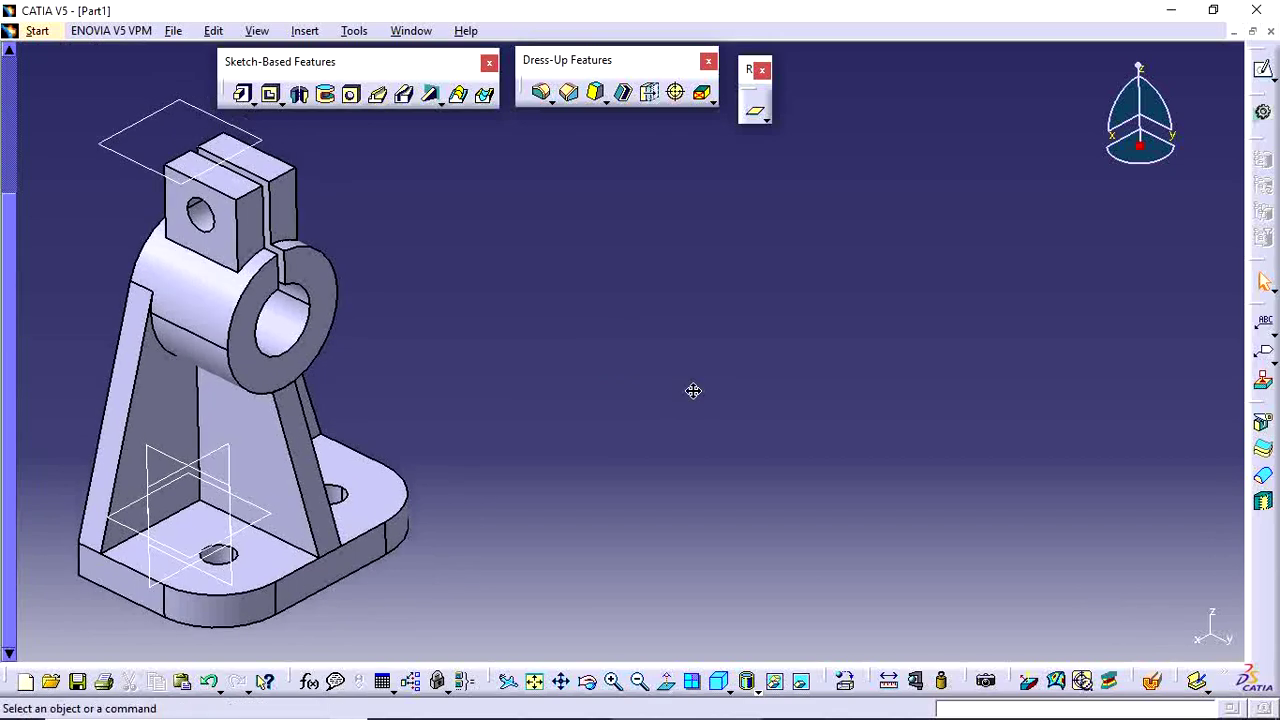